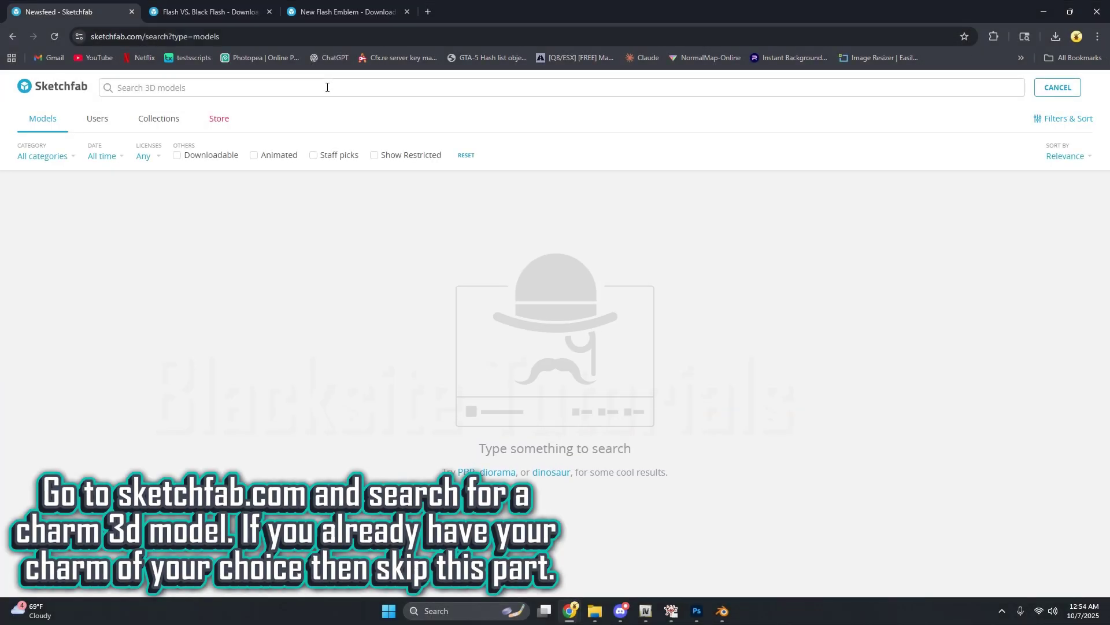
# Search Sketchfab's 3D models for "charm" and browse the results.
pyautogui.write('harm')
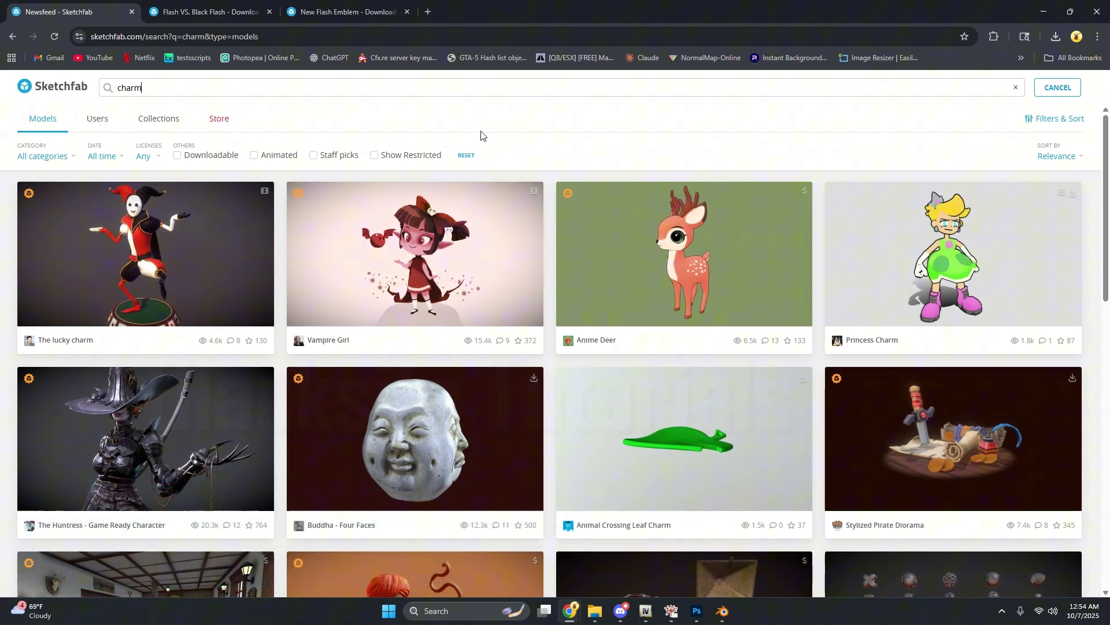
pyautogui.scroll(-15, 479, 136)
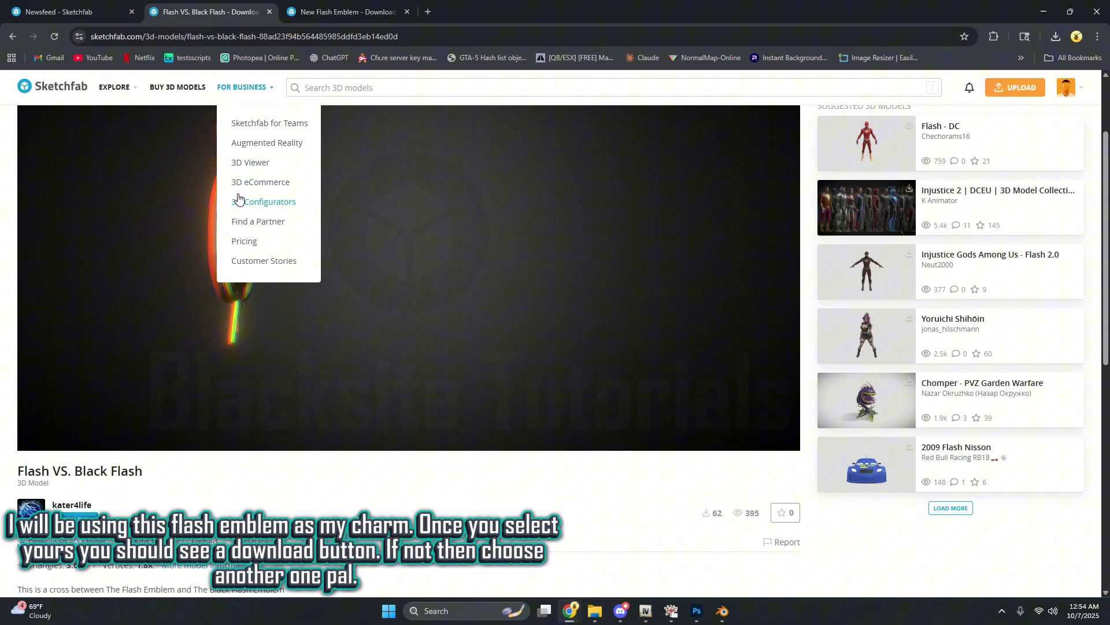
# Download the Flash VS. Black Flash model in its original obj format.
pyautogui.moveTo(173, 377)
pyautogui.mouseDown()
pyautogui.moveTo(248, 307)
pyautogui.moveTo(399, 315)
pyautogui.moveTo(559, 303)
pyautogui.moveTo(618, 321)
pyautogui.mouseUp()
pyautogui.scroll(-2, 72, 432)
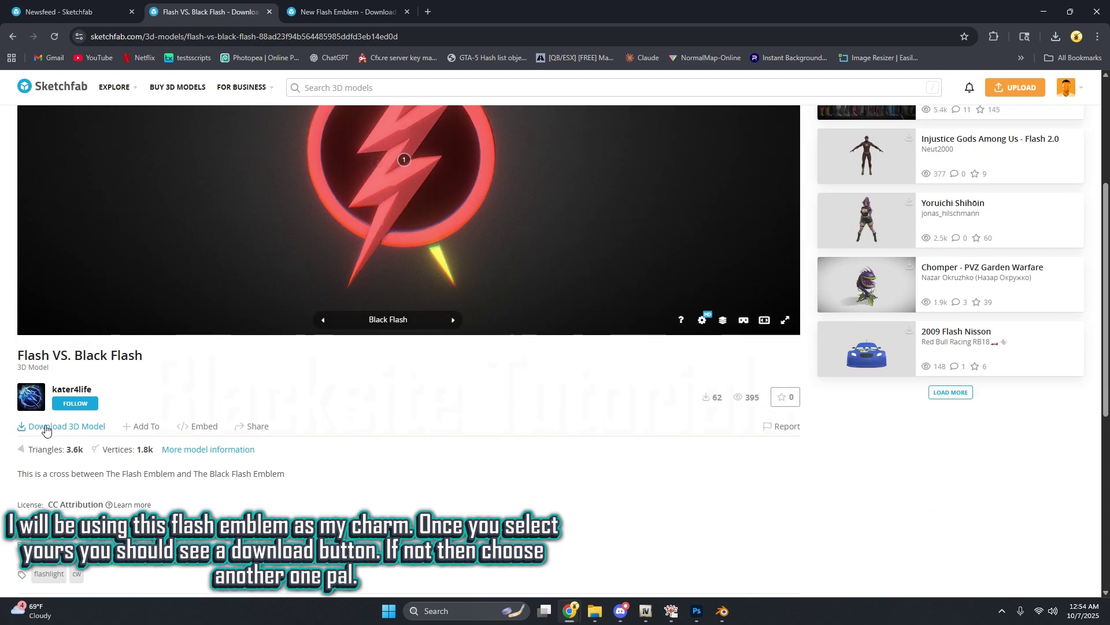
pyautogui.click(79, 428)
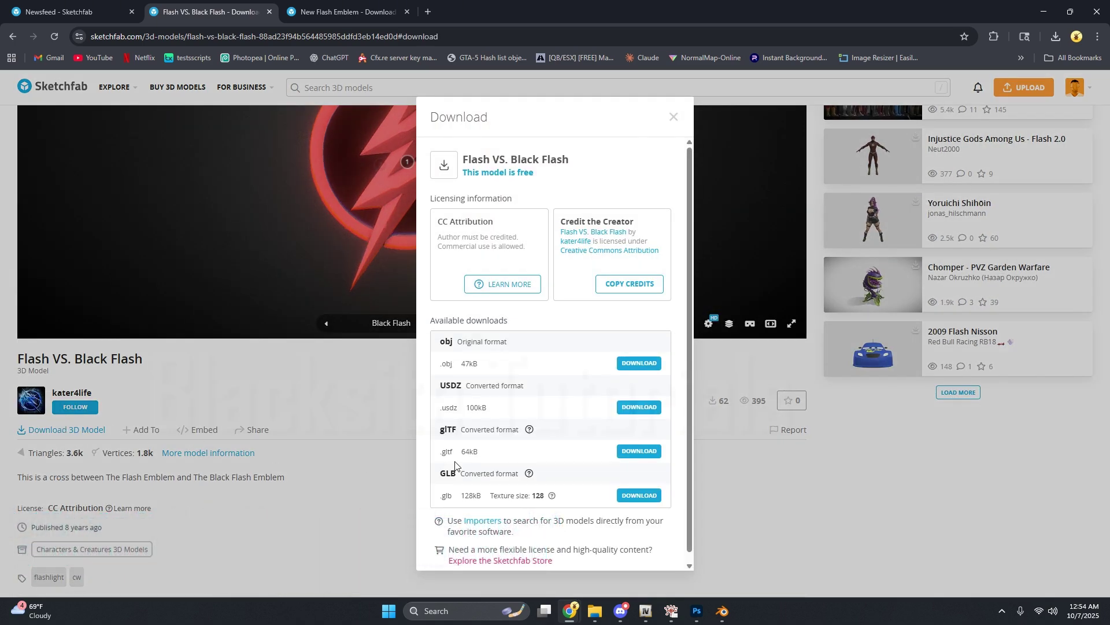
pyautogui.click(627, 364)
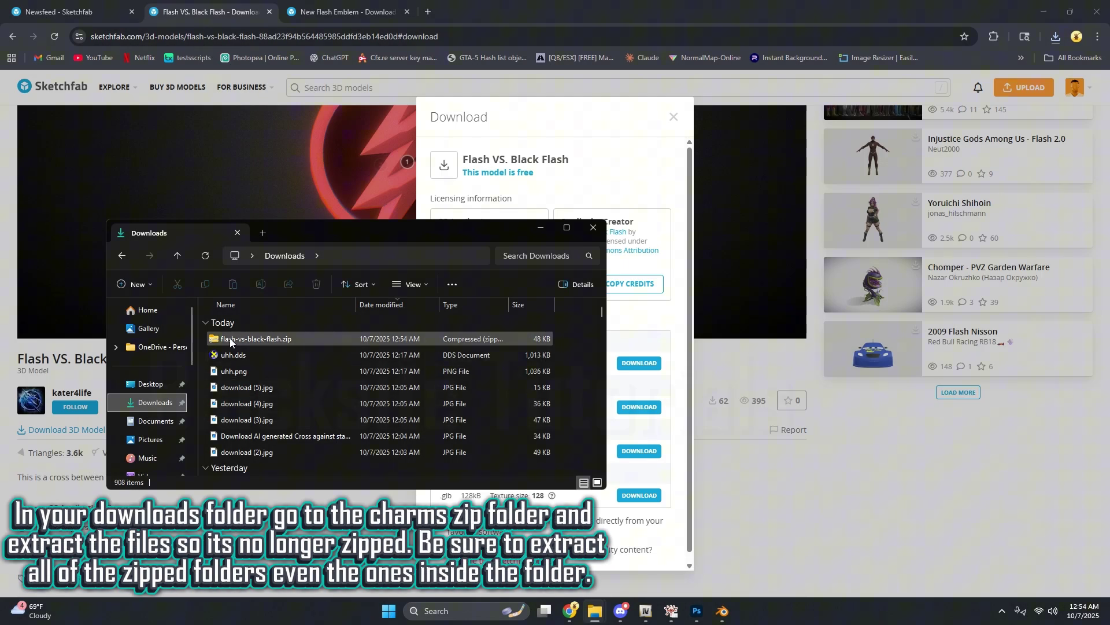
# Extract flash-vs-black-flash.zip in the Downloads folder.
pyautogui.click(289, 336)
pyautogui.rightClick(262, 340)
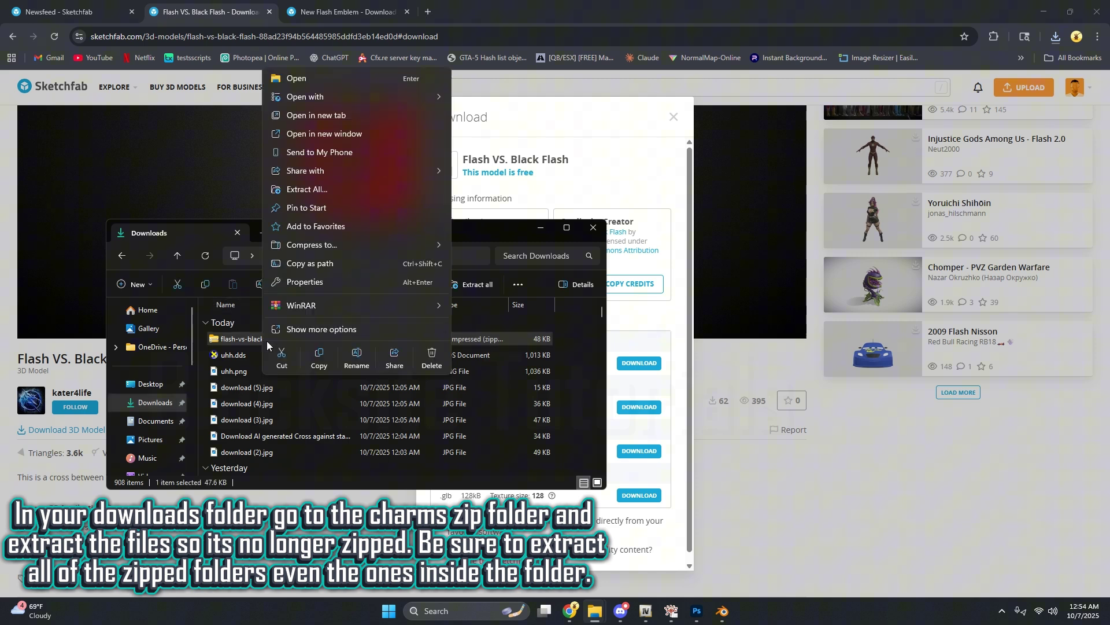
pyautogui.click(321, 189)
pyautogui.click(660, 416)
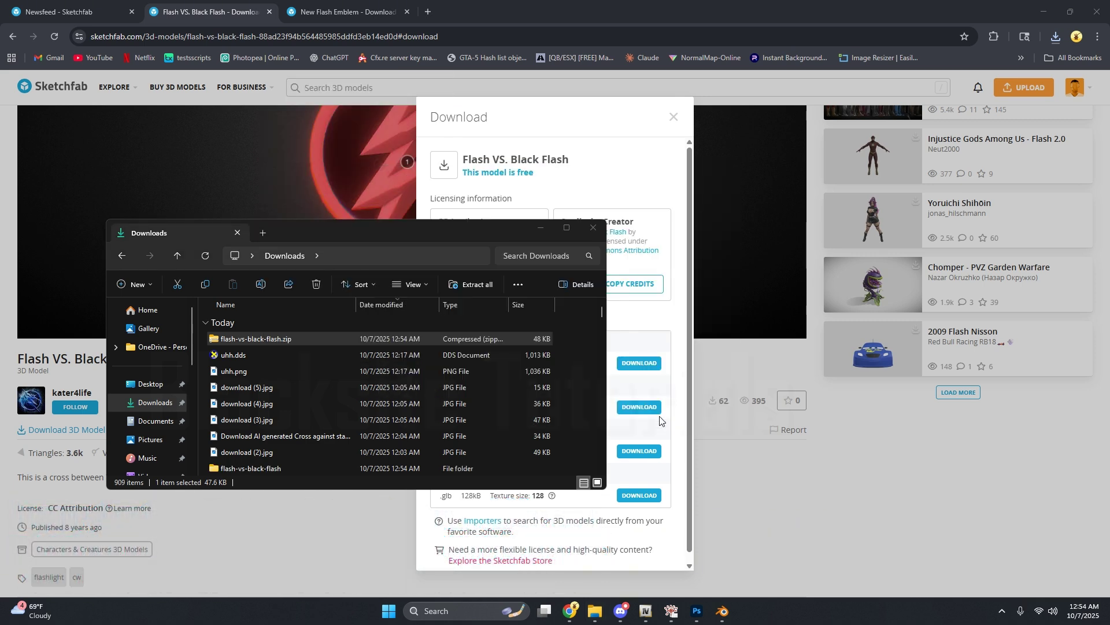
# Extract the nested Flashvs.Blackflash.zip from the source folder into its own folder inside flash-vs-black-flash.
pyautogui.click(693, 373)
pyautogui.doubleClick(693, 373)
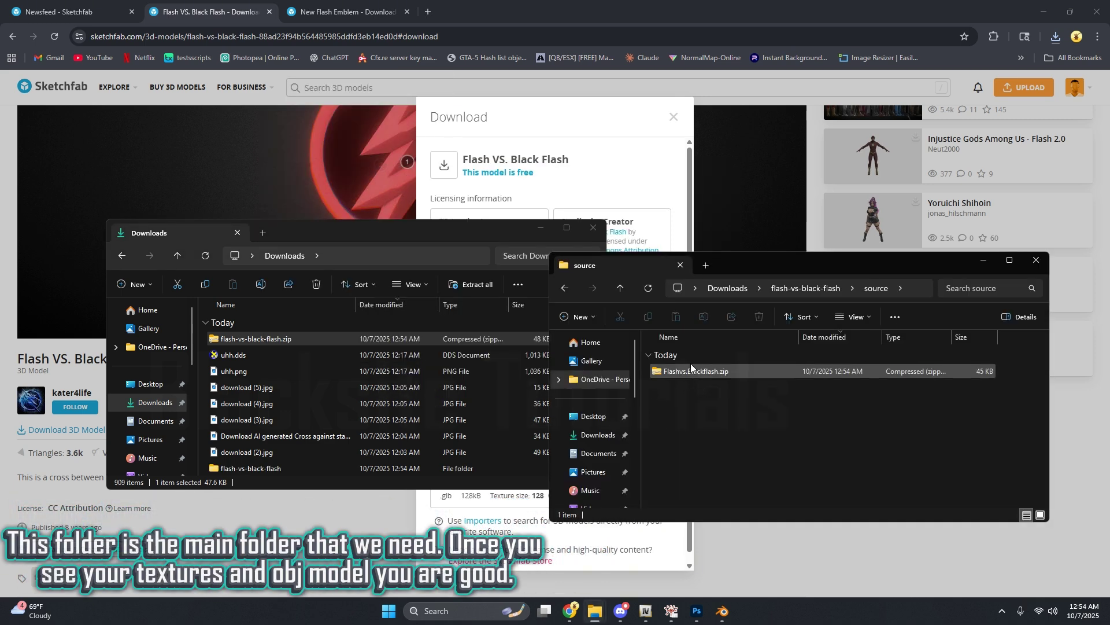
pyautogui.doubleClick(671, 371)
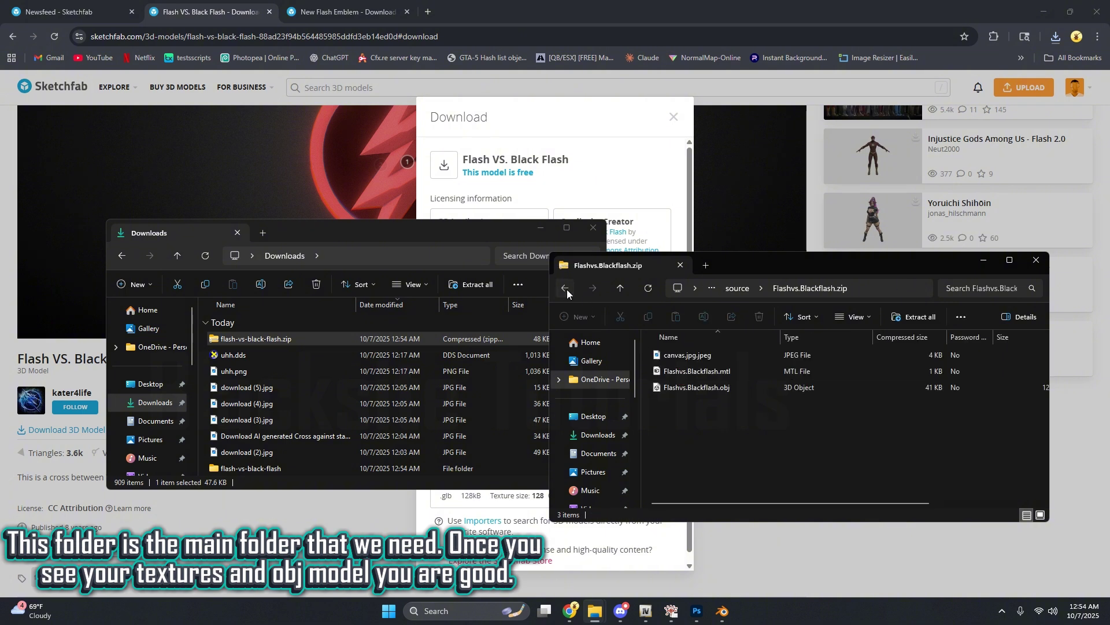
pyautogui.click(567, 291)
pyautogui.rightClick(678, 373)
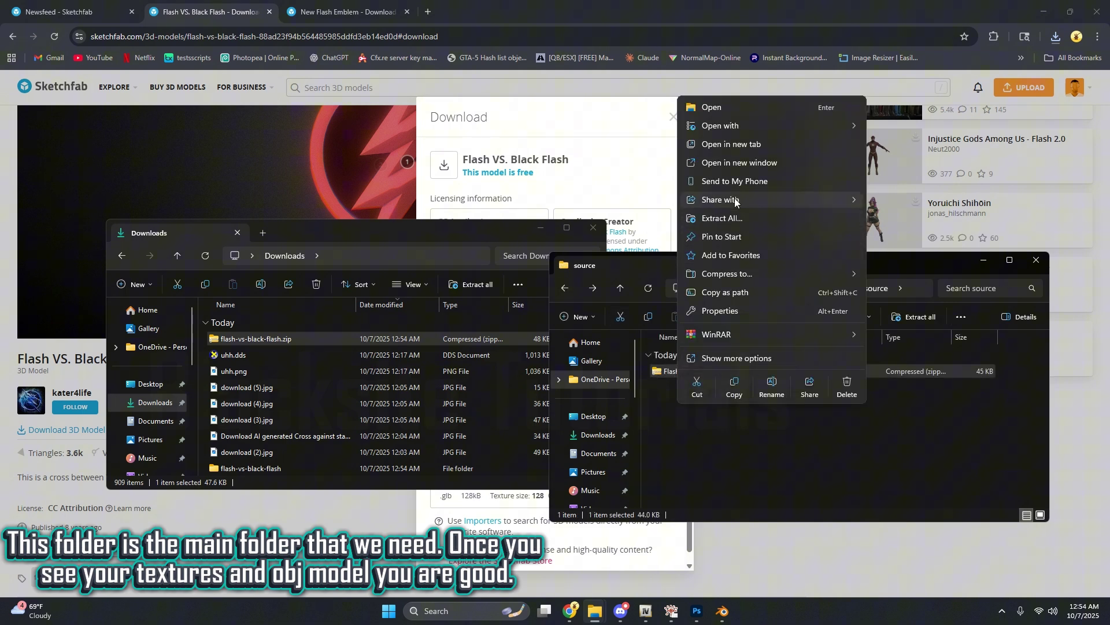
pyautogui.click(748, 214)
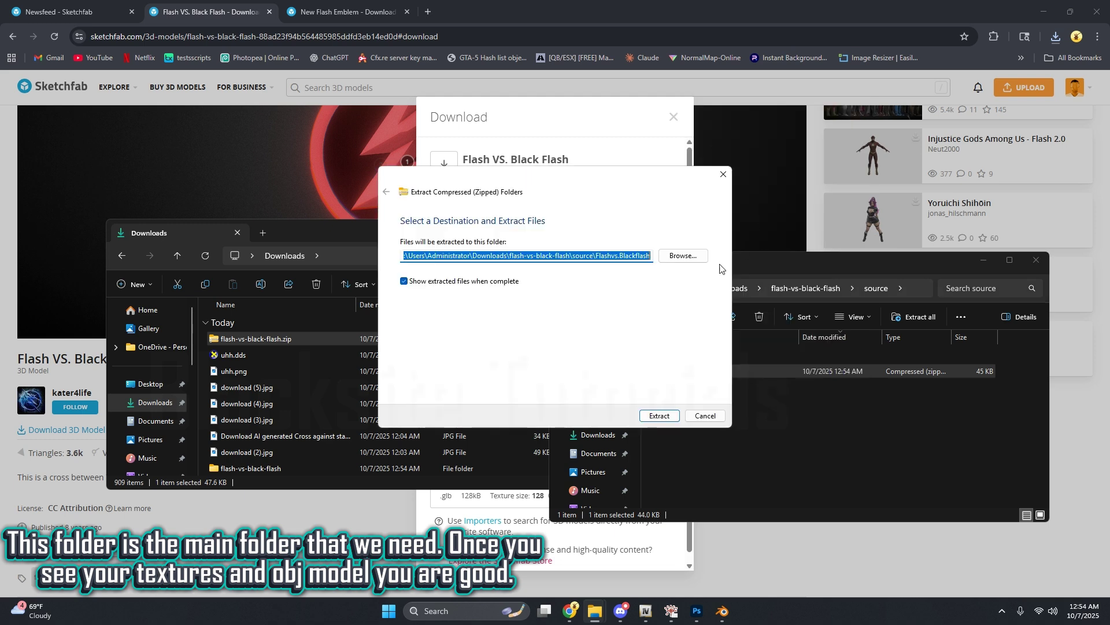
pyautogui.click(658, 415)
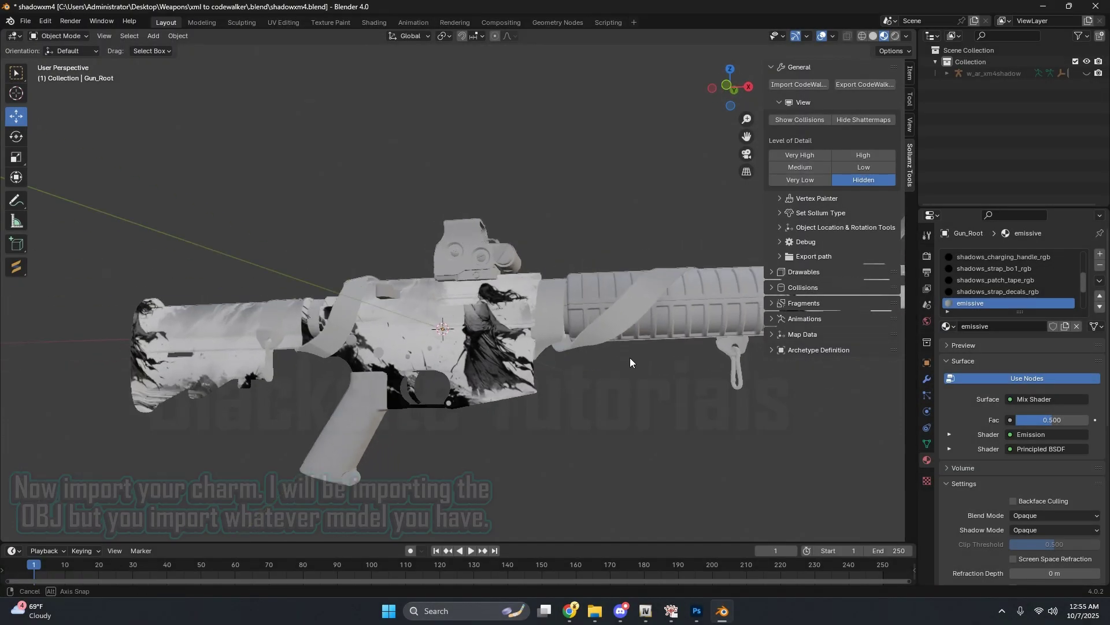
pyautogui.moveTo(630, 357); pyautogui.dragTo(649, 377, button='middle')
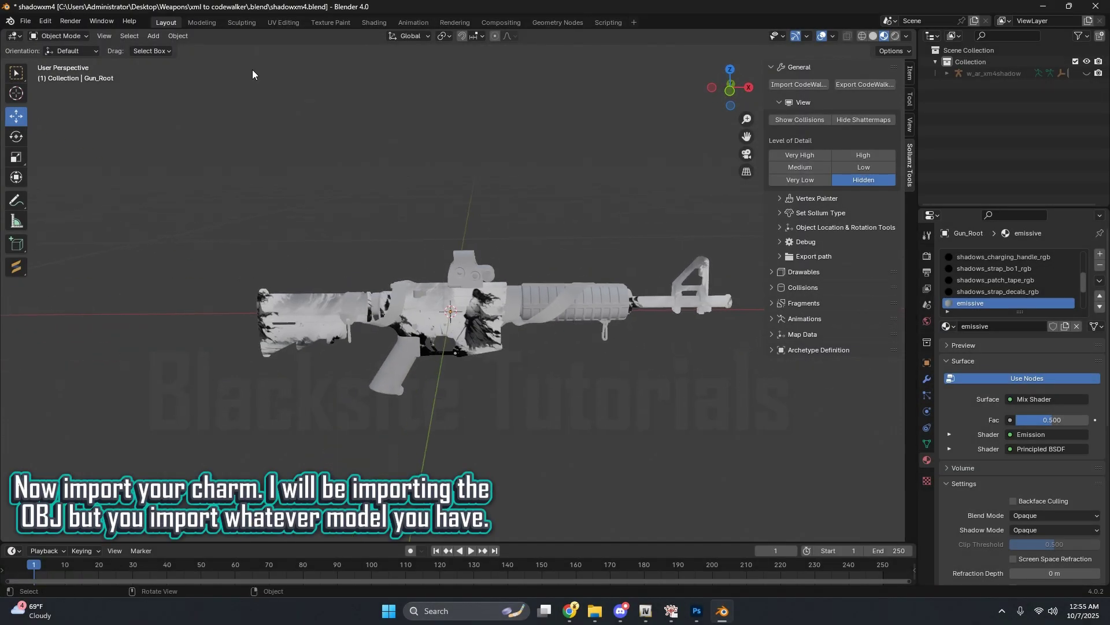
# Switch to Blender and import Flashvs.Blackflash.obj as a Wavefront OBJ from the extracted Flashvs.Blackflash folder in Downloads.
pyautogui.click(26, 23)
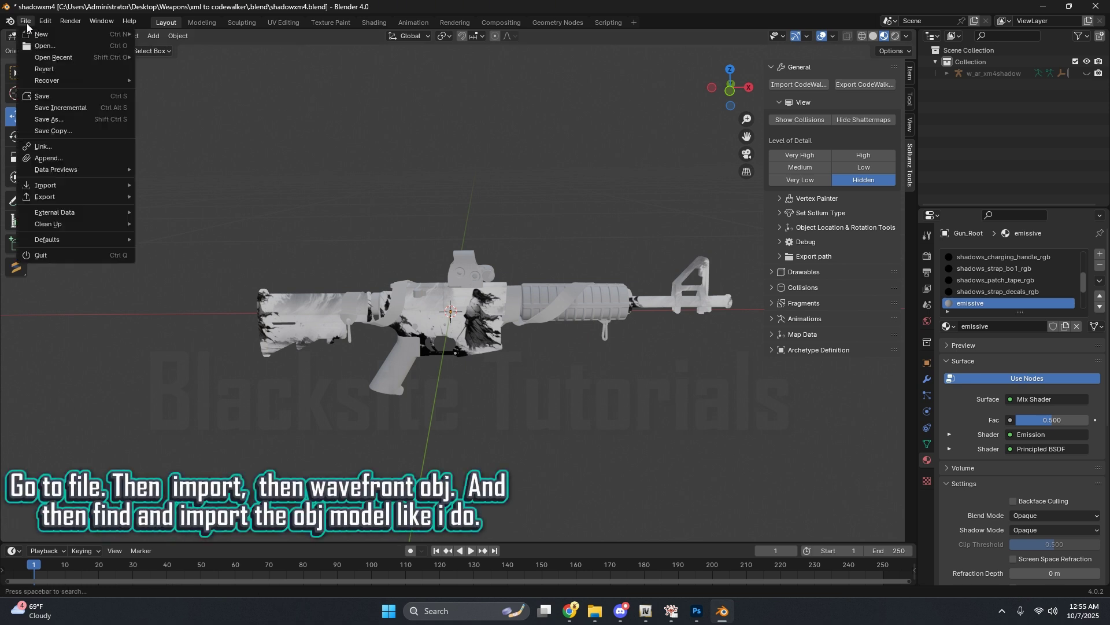
pyautogui.moveTo(74, 187)
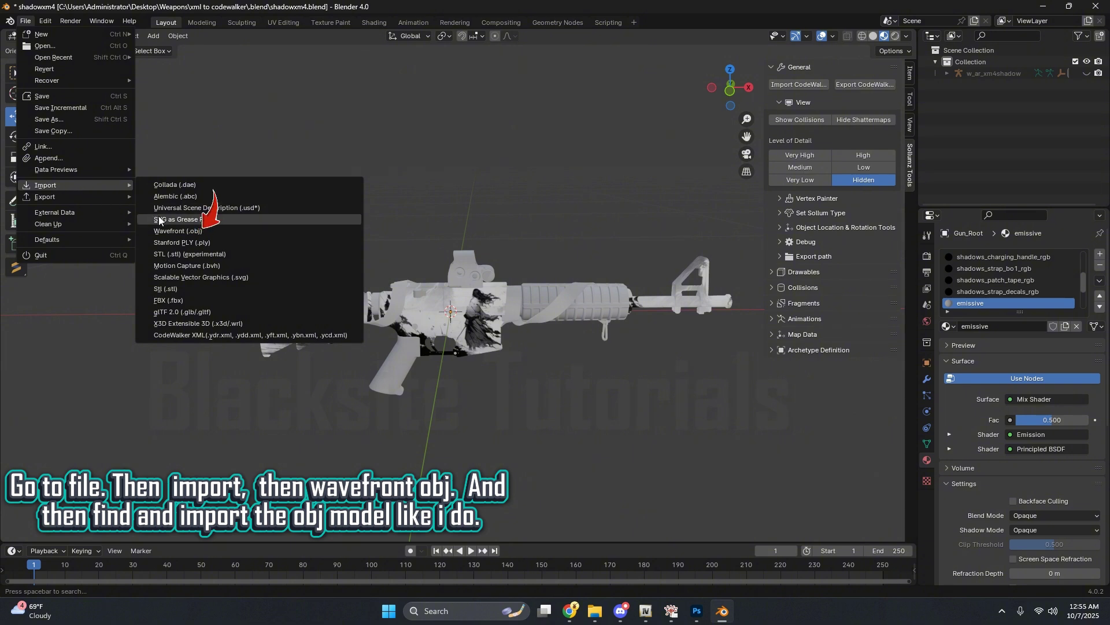
pyautogui.click(209, 231)
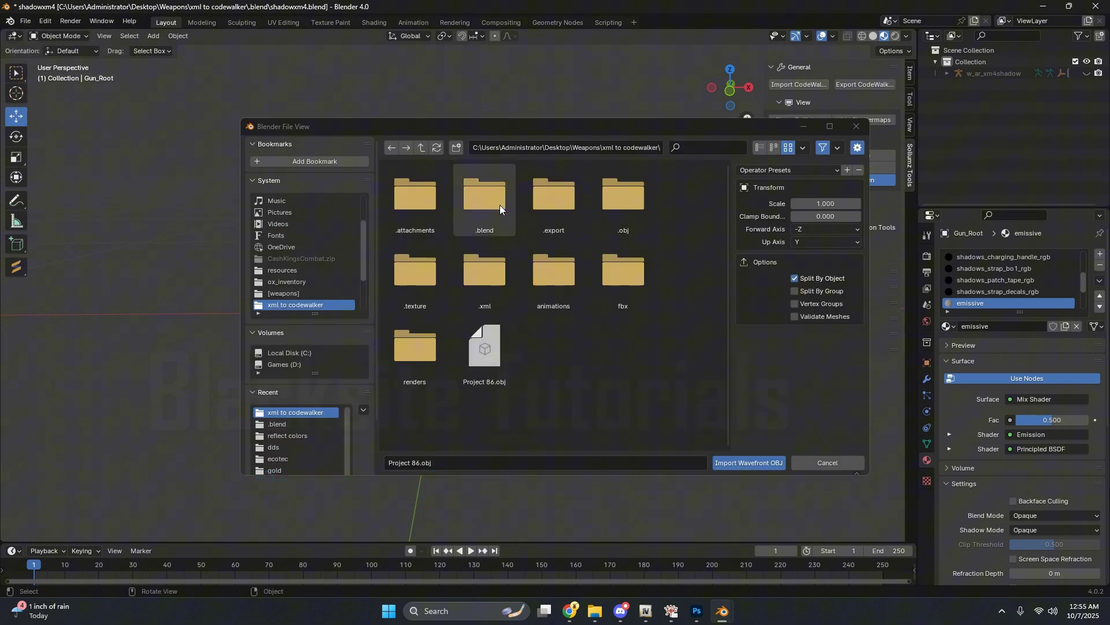
pyautogui.click(592, 147)
pyautogui.hotkey('ctrl', 'v')
pyautogui.press('Return')
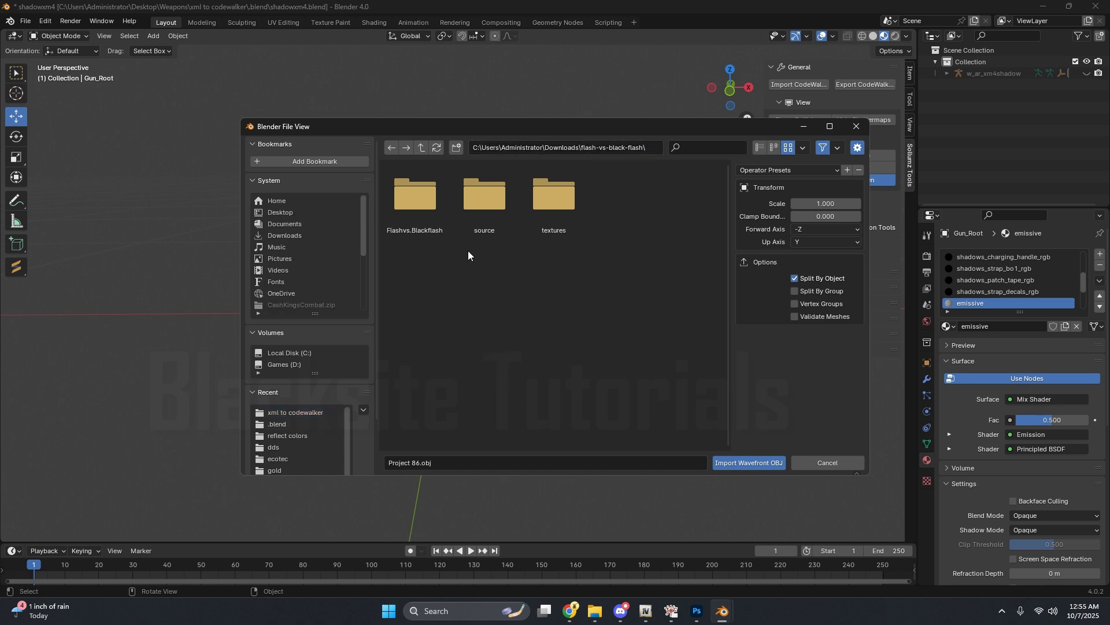
pyautogui.doubleClick(416, 217)
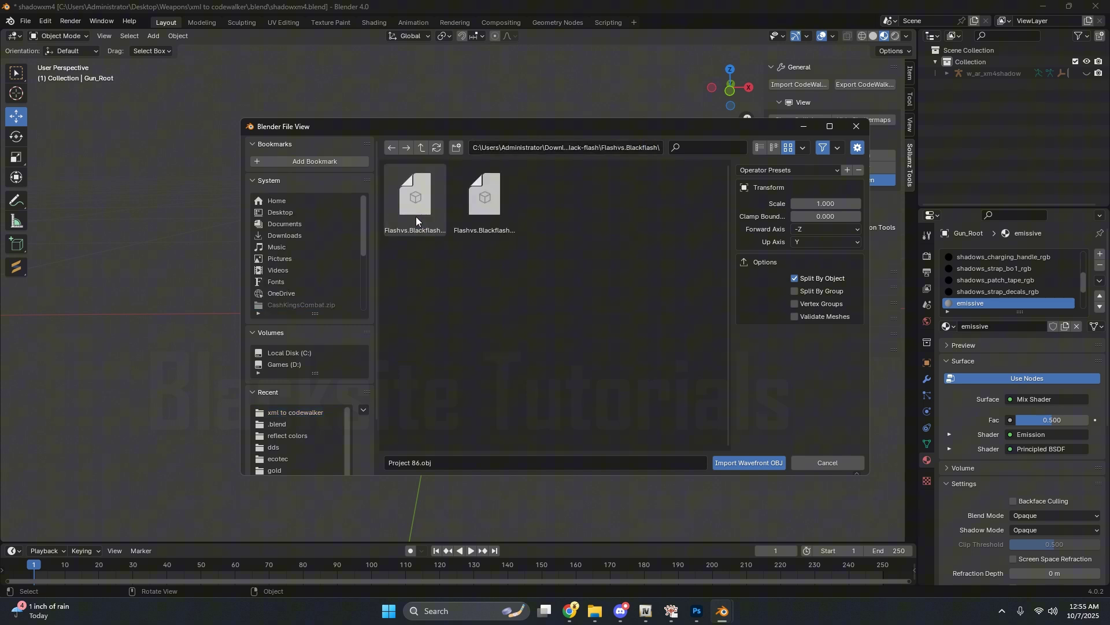
pyautogui.click(416, 216)
pyautogui.click(498, 231)
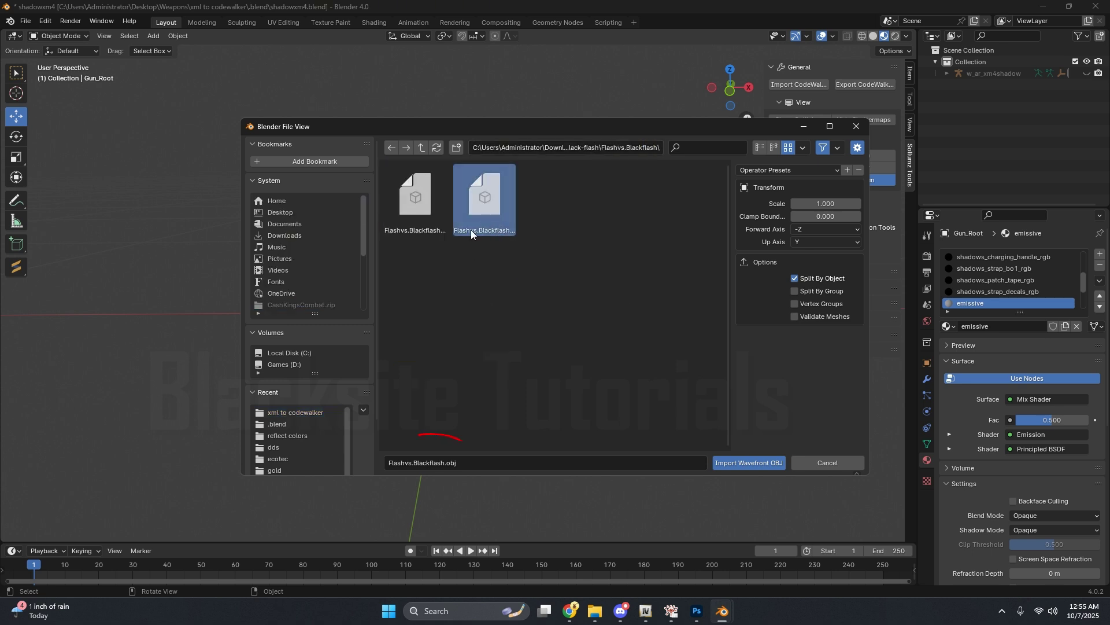
pyautogui.click(452, 462)
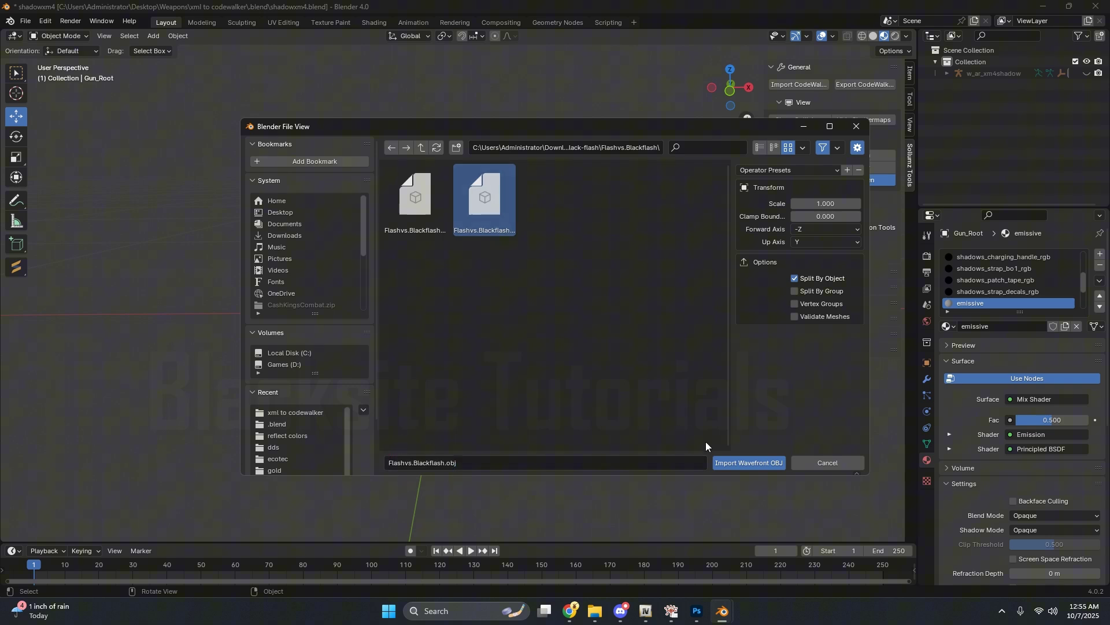
pyautogui.click(732, 462)
# Inspect the imported emblem from several angles and clear its selection.
pyautogui.scroll(4, 595, 408)
pyautogui.moveTo(594, 408); pyautogui.dragTo(505, 317, button='middle')
pyautogui.scroll(-20, 653, 404)
pyautogui.scroll(-5, 614, 366)
pyautogui.scroll(3, 404, 356)
pyautogui.scroll(-3, 505, 317)
pyautogui.click(414, 327)
pyautogui.moveTo(414, 328); pyautogui.dragTo(352, 352, button='middle')
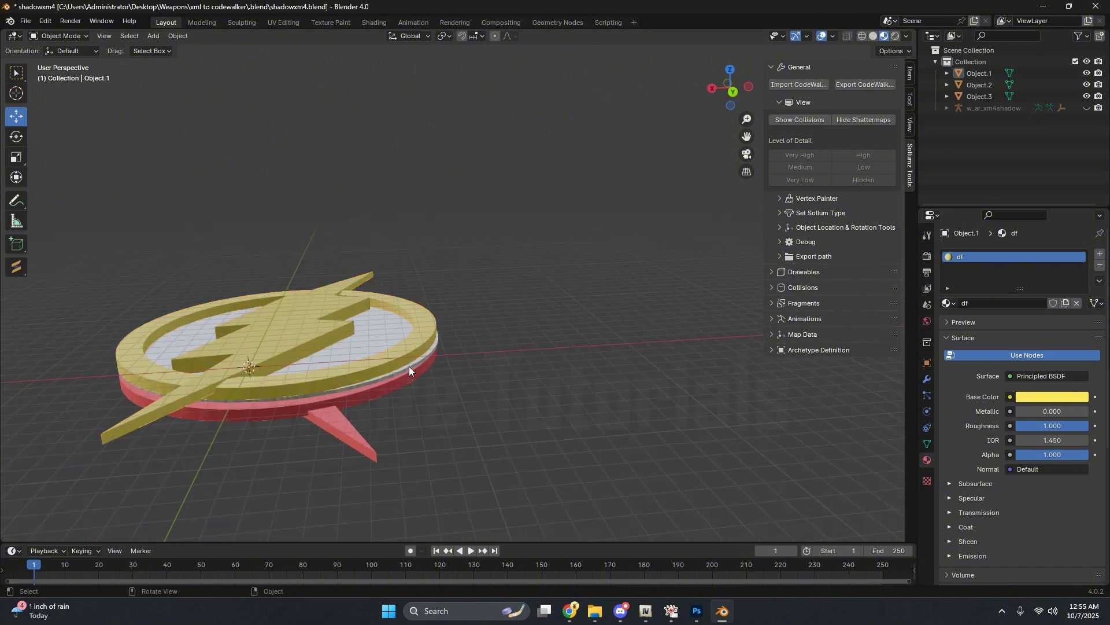
pyautogui.click(430, 416)
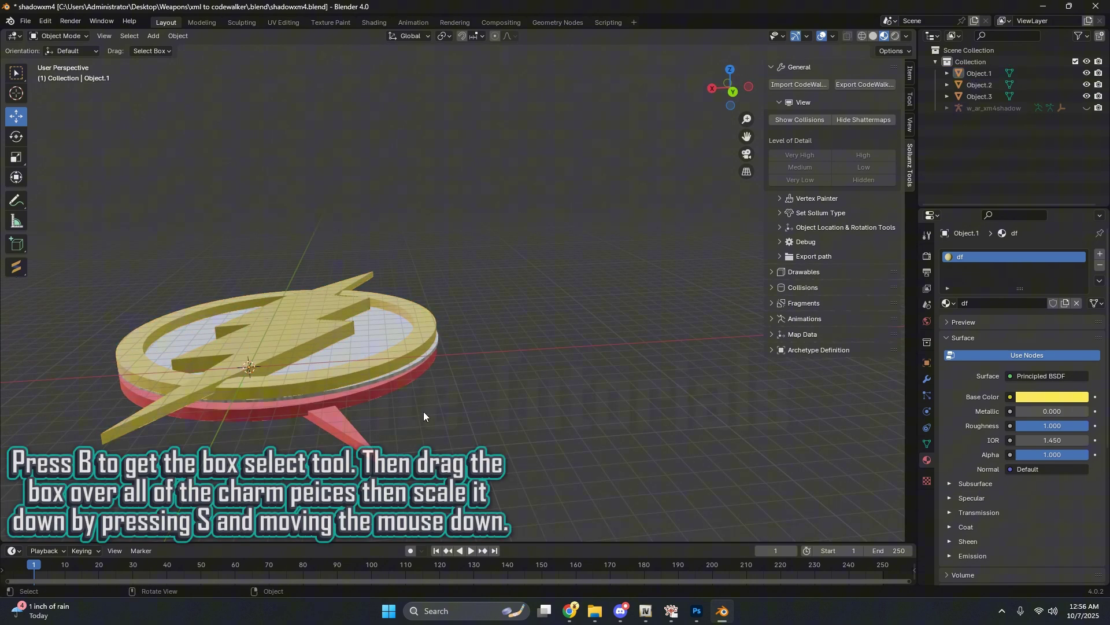
# Box-select all three emblem pieces and scale them down together in several passes.
pyautogui.moveTo(422, 403); pyautogui.dragTo(392, 388, button='middle')
pyautogui.press('b')
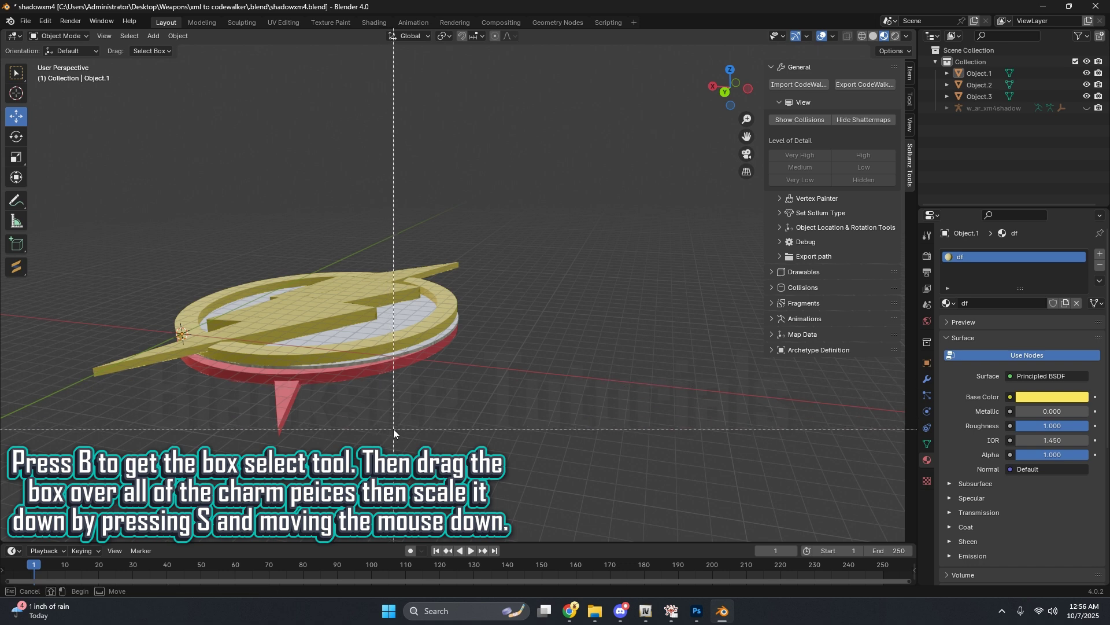
pyautogui.moveTo(311, 371); pyautogui.dragTo(189, 221)
pyautogui.moveTo(212, 262); pyautogui.dragTo(278, 269, button='middle')
pyautogui.press('s')
pyautogui.click(318, 317)
pyautogui.press('s')
pyautogui.click(299, 333)
pyautogui.press('s')
pyautogui.click(296, 339)
# Frame the selected emblem pieces and scale them down further toward charm size relative to the rifle.
pyautogui.scroll(4, 294, 355)
pyautogui.moveTo(293, 360); pyautogui.dragTo(441, 365, button='middle')
pyautogui.press('KP_Decimal')
pyautogui.press('s')
pyautogui.click(457, 233)
pyautogui.moveTo(457, 234); pyautogui.dragTo(314, 171, button='middle')
pyautogui.press('s')
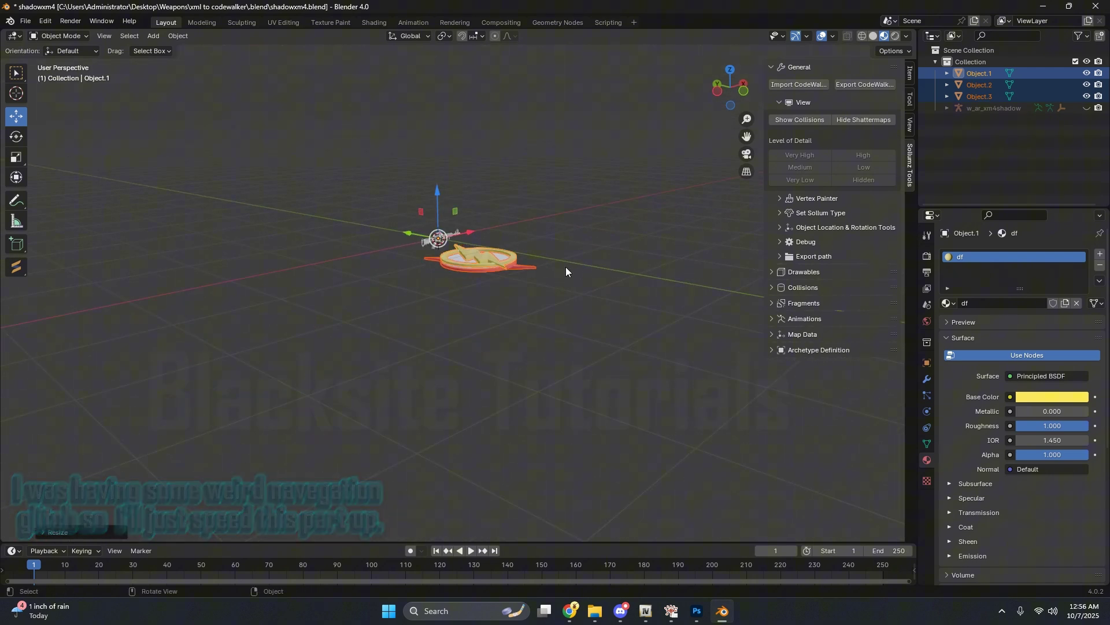
pyautogui.click(436, 249)
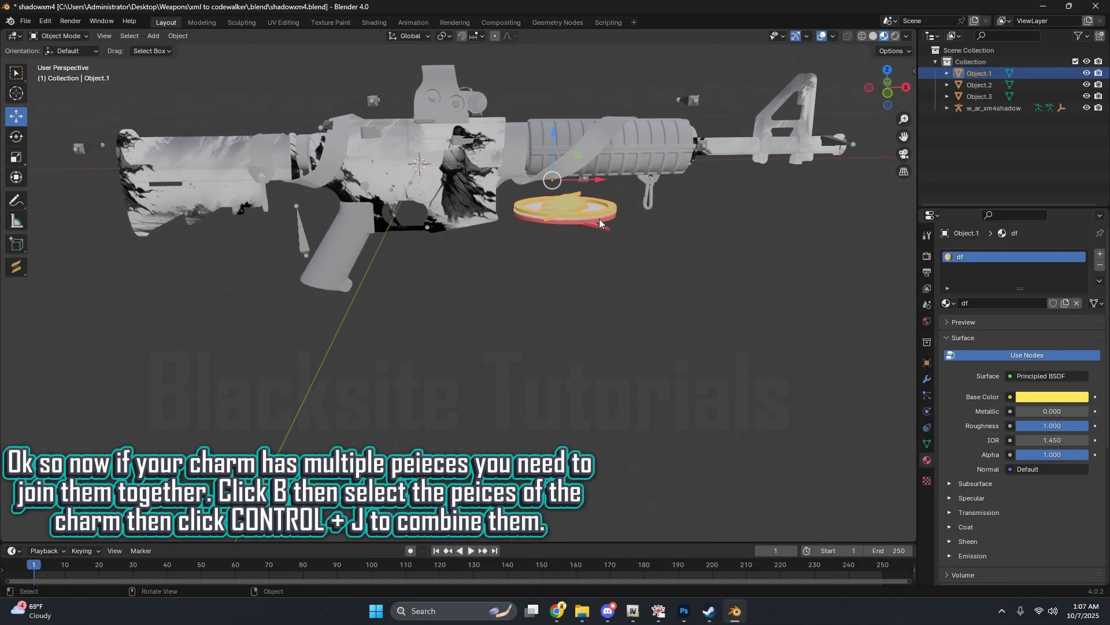
# Box-select the charm's three pieces below the handguard and join them into a single object.
pyautogui.click(715, 293)
pyautogui.press('b')
pyautogui.moveTo(534, 200); pyautogui.dragTo(623, 250)
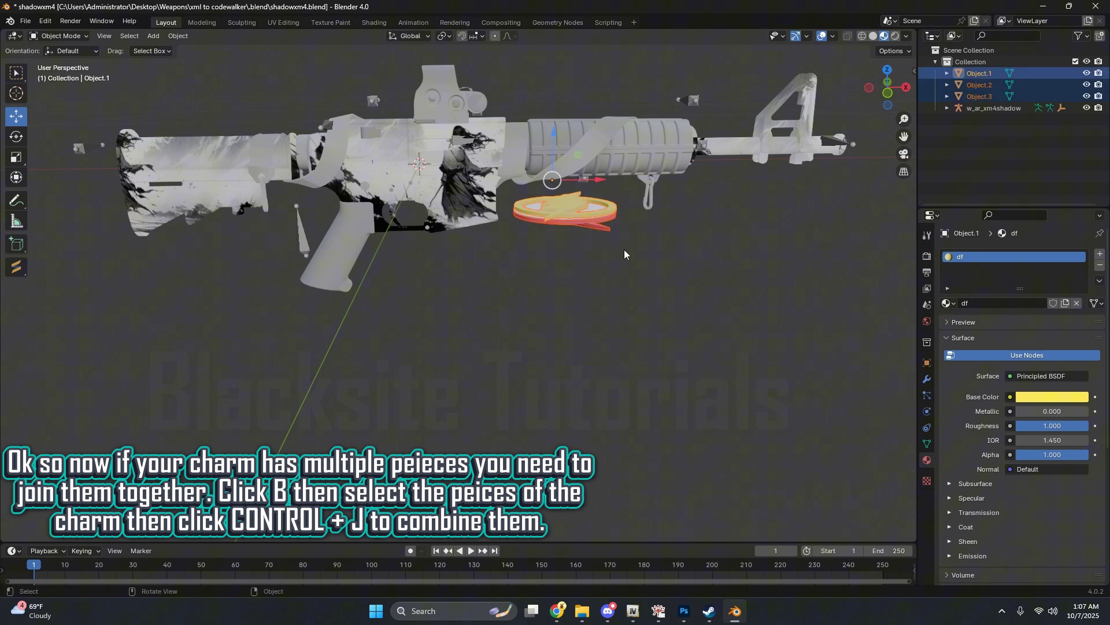
pyautogui.moveTo(623, 250); pyautogui.dragTo(658, 277, button='middle')
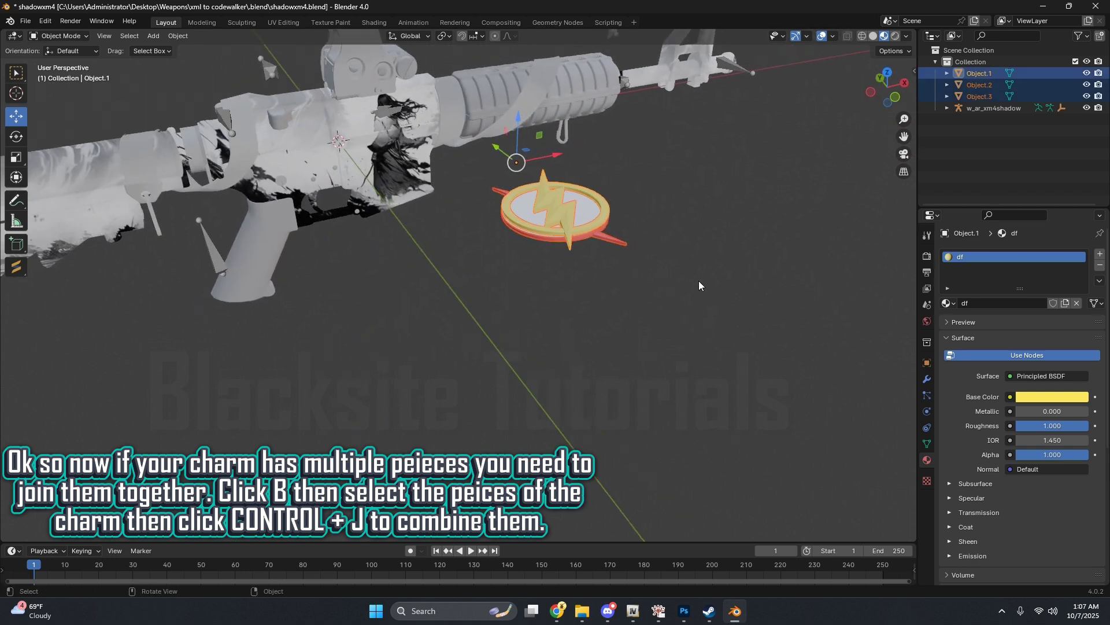
pyautogui.hotkey('ctrl', 'j')
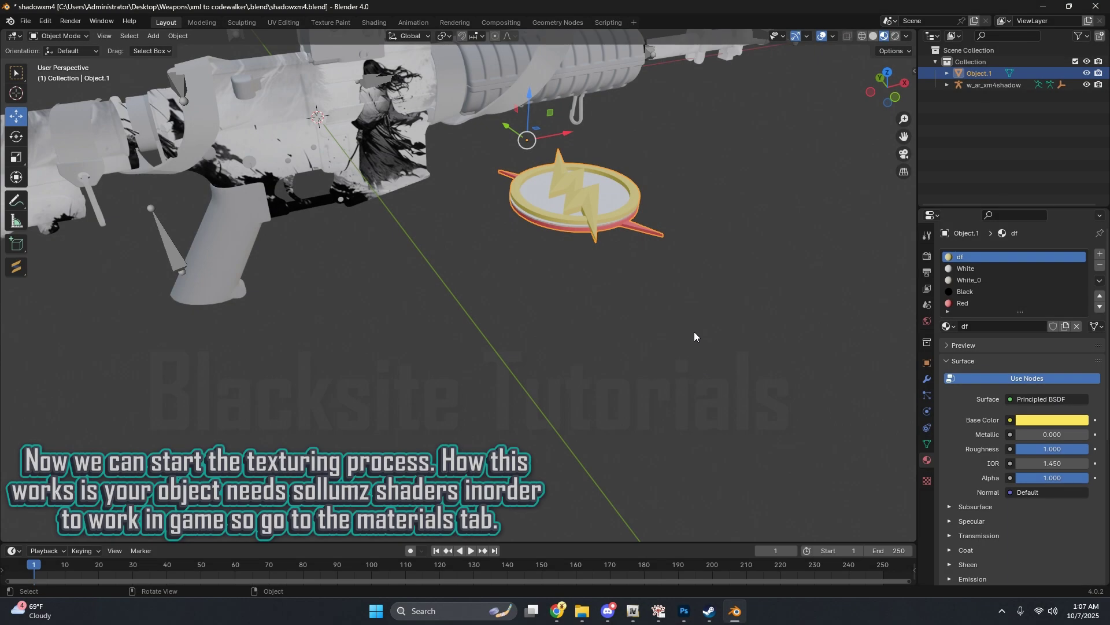
# Enter Edit Mode on the joined emblem and highlight the faces assigned to the df material.
pyautogui.moveTo(694, 334); pyautogui.dragTo(674, 296, button='middle')
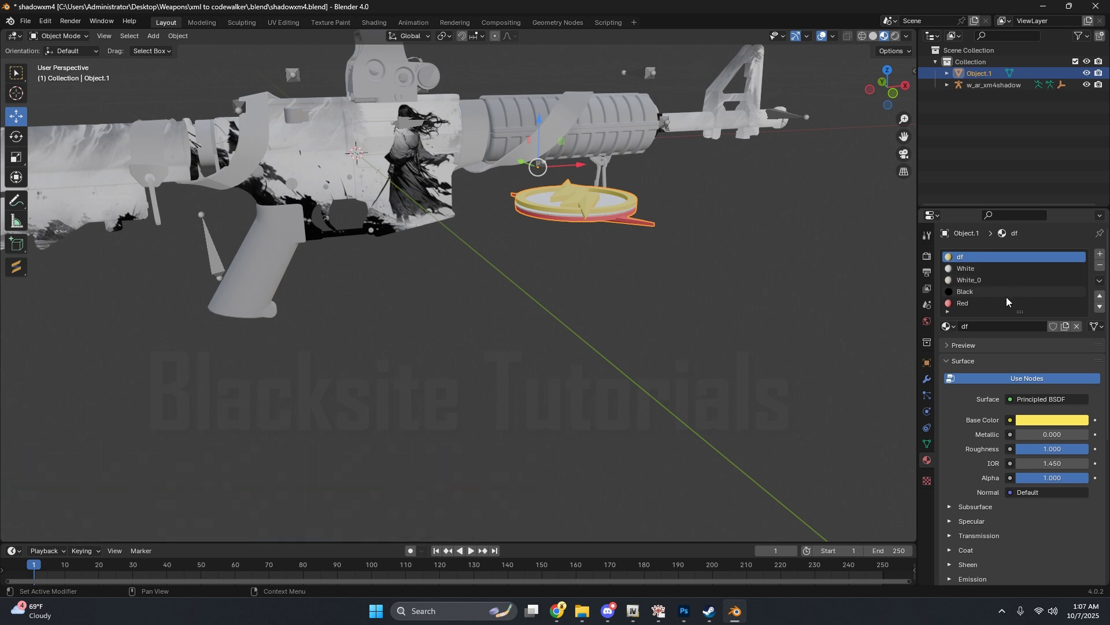
pyautogui.click(739, 289)
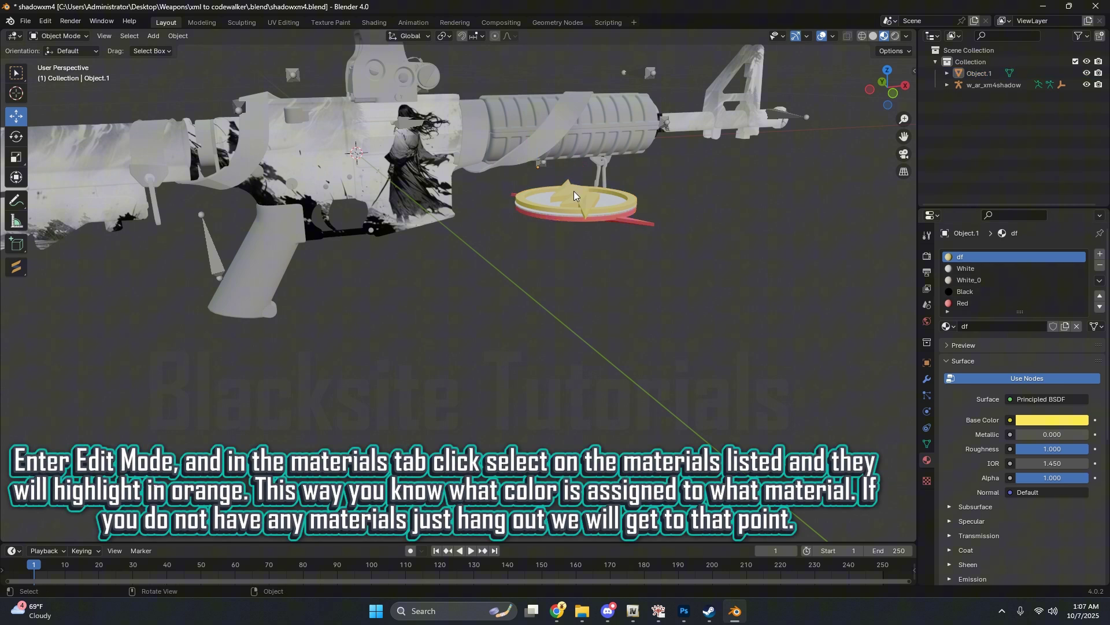
pyautogui.press('Tab')
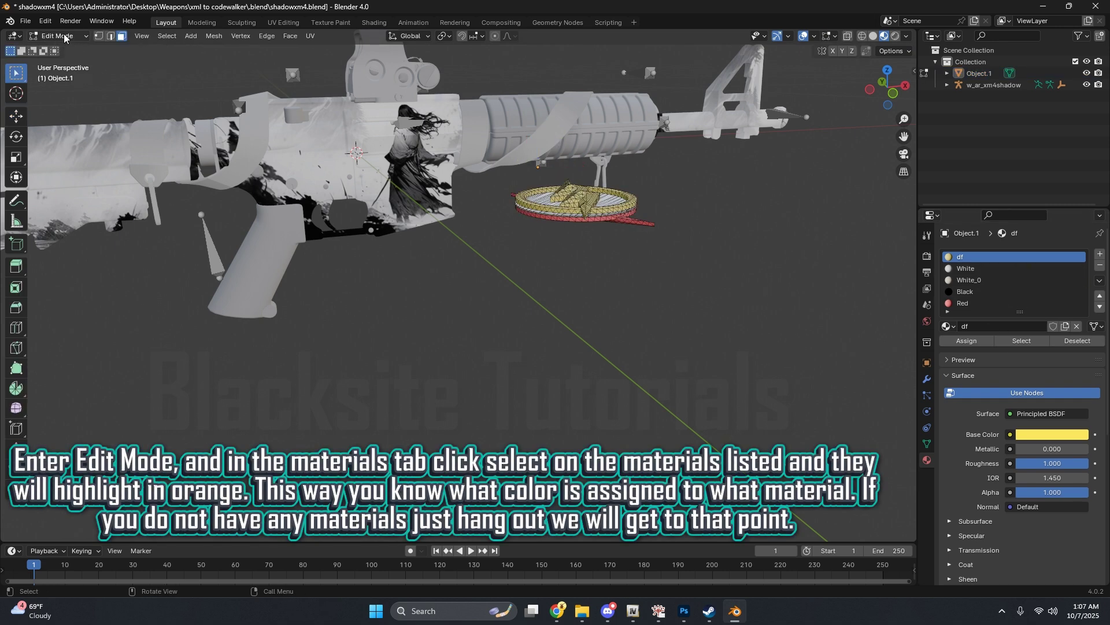
pyautogui.click(1030, 341)
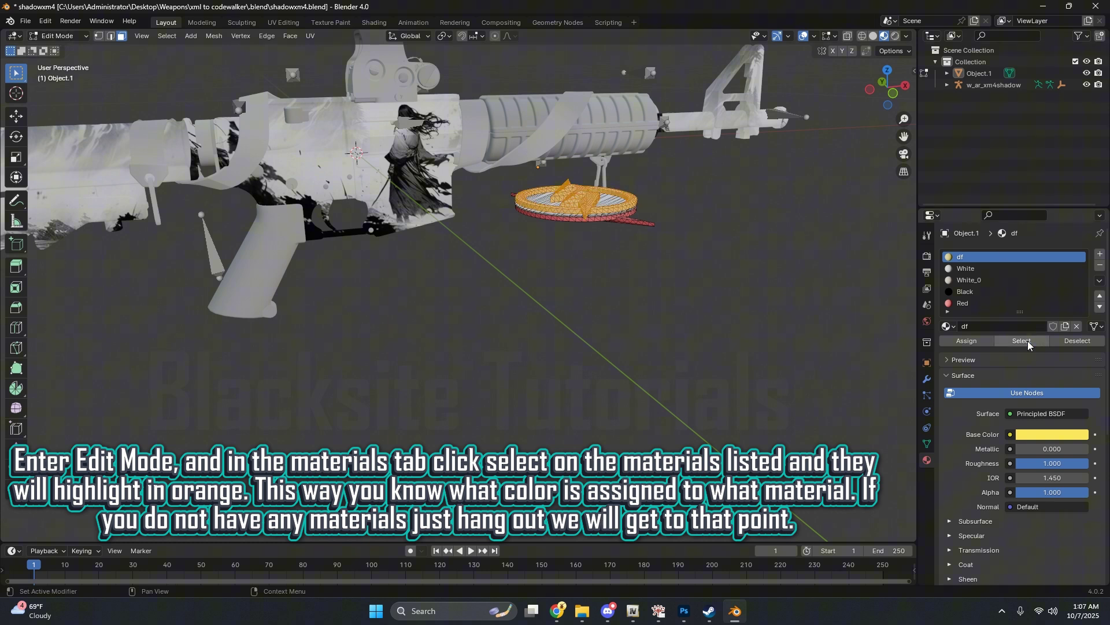
pyautogui.moveTo(701, 266); pyautogui.dragTo(680, 317, button='middle')
pyautogui.click(769, 322)
# Go through the White, White_0, Black and Red material slots to check which emblem faces each one covers.
pyautogui.click(965, 268)
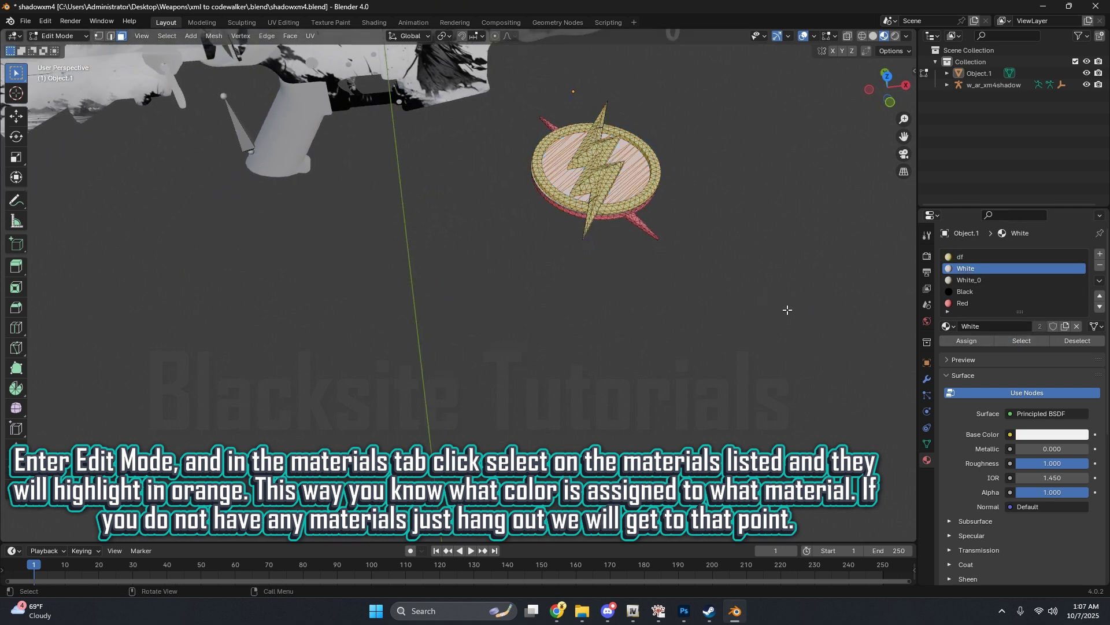
pyautogui.click(969, 279)
pyautogui.moveTo(827, 270); pyautogui.dragTo(719, 218, button='middle')
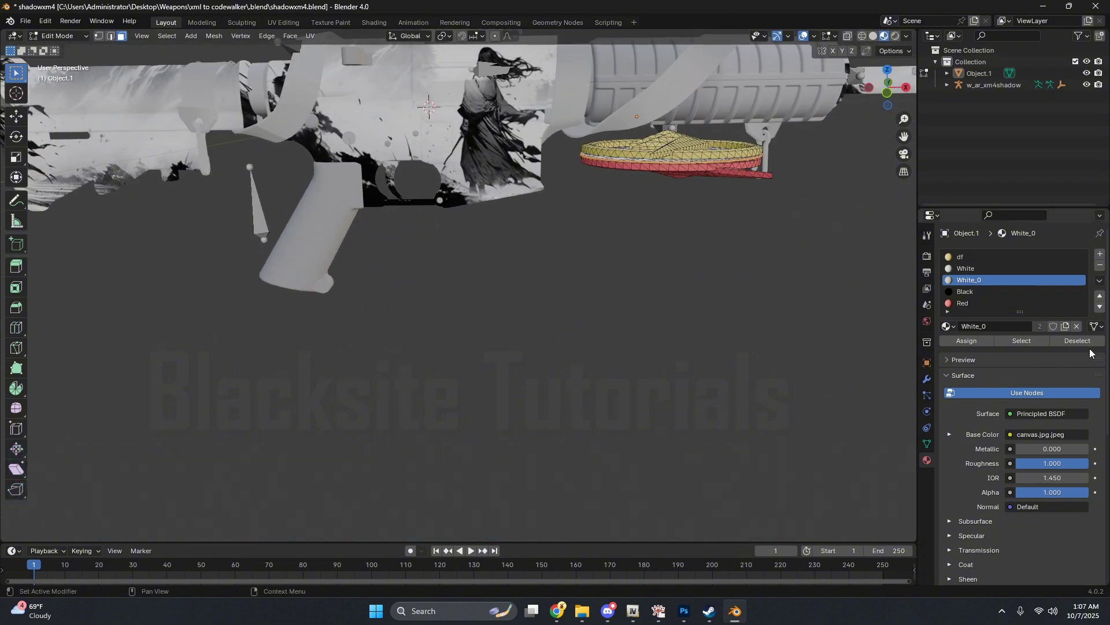
pyautogui.click(983, 292)
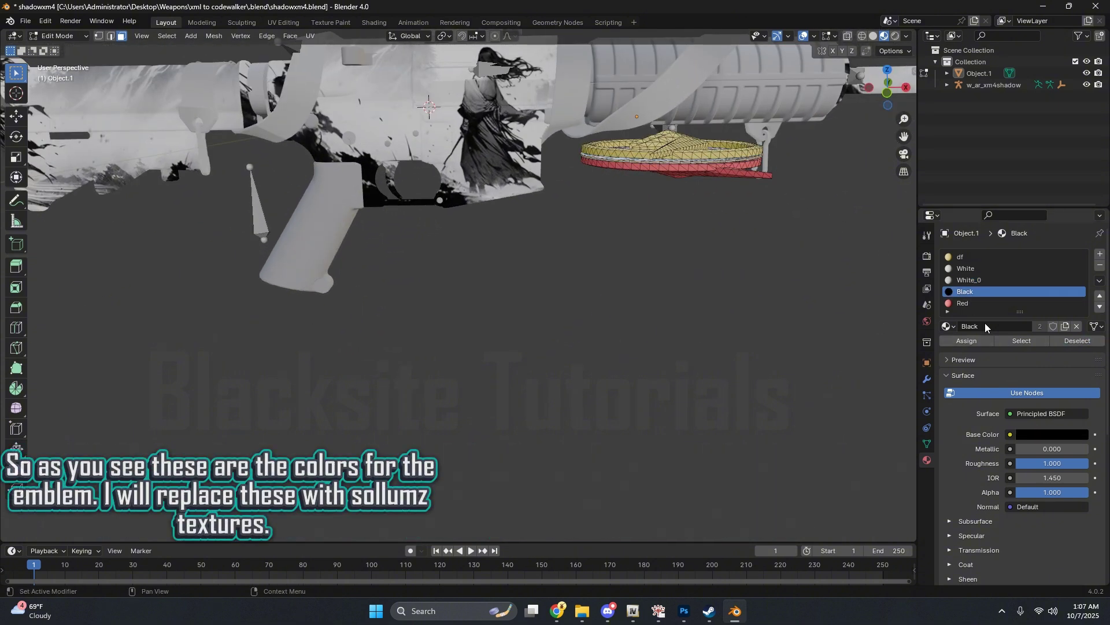
pyautogui.click(1020, 342)
pyautogui.moveTo(853, 303); pyautogui.dragTo(793, 331, button='middle')
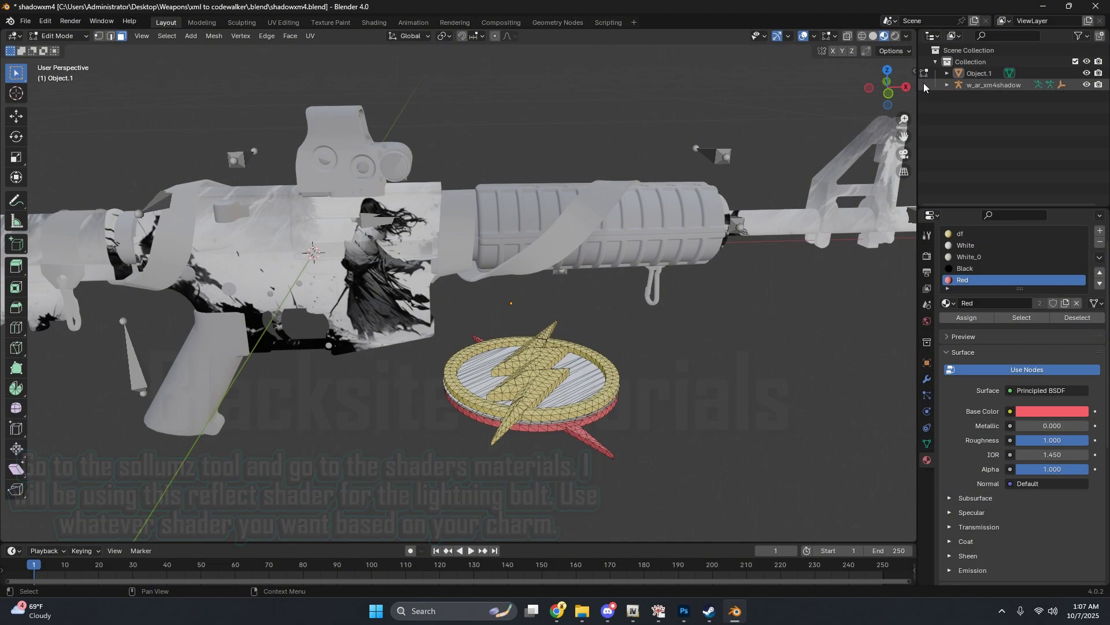
# Create a REFLECT shader material on the emblem with the Sollumz shader tools, working in Object Mode.
pyautogui.click(914, 71)
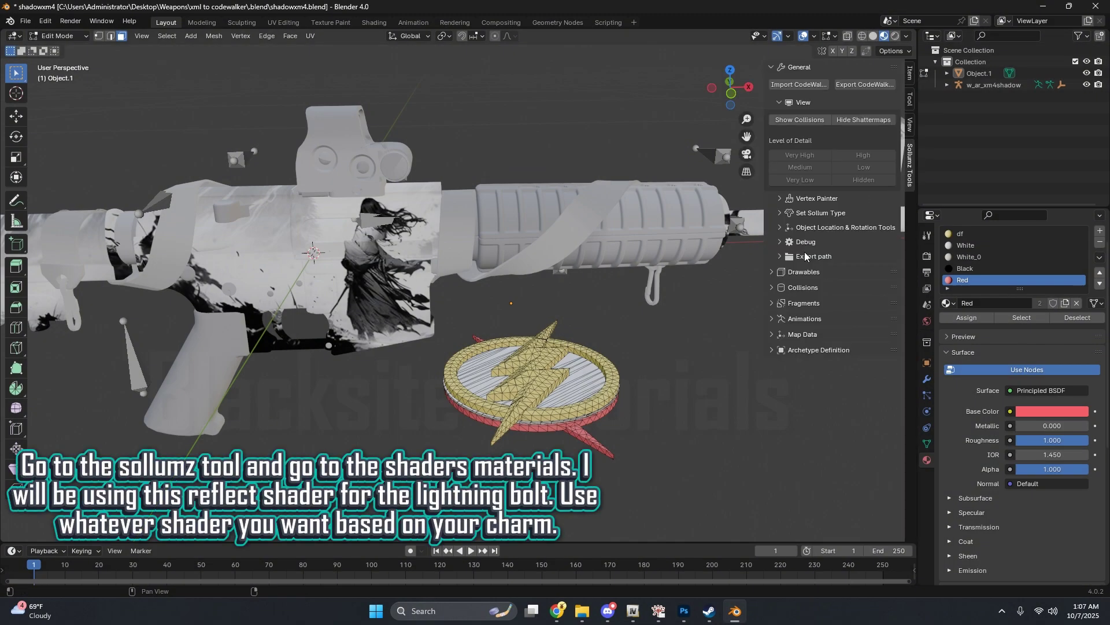
pyautogui.click(797, 273)
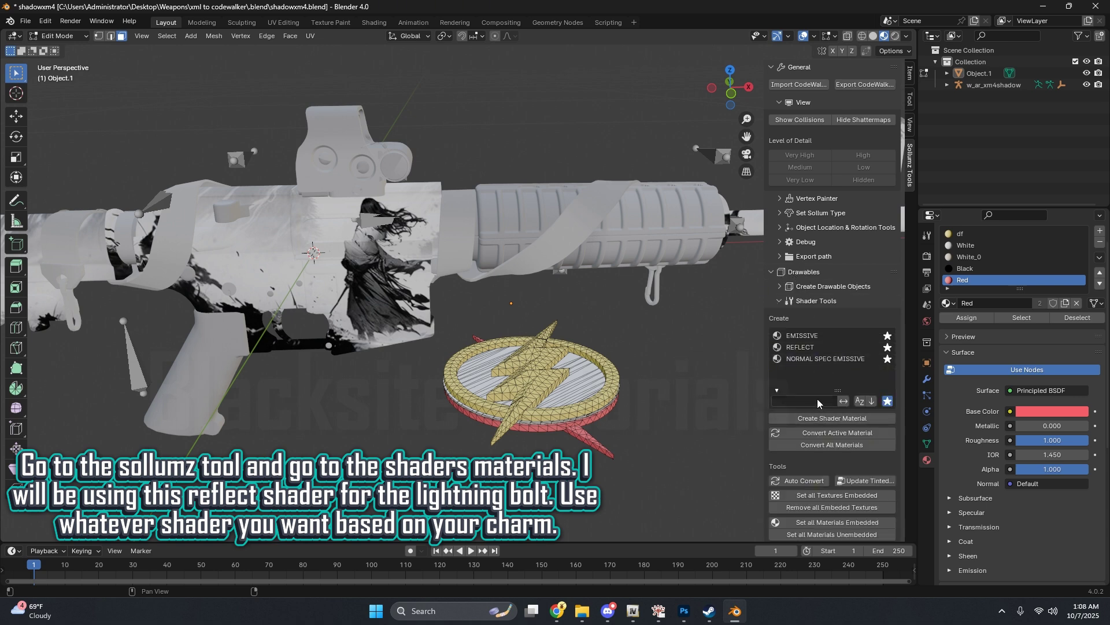
pyautogui.click(803, 346)
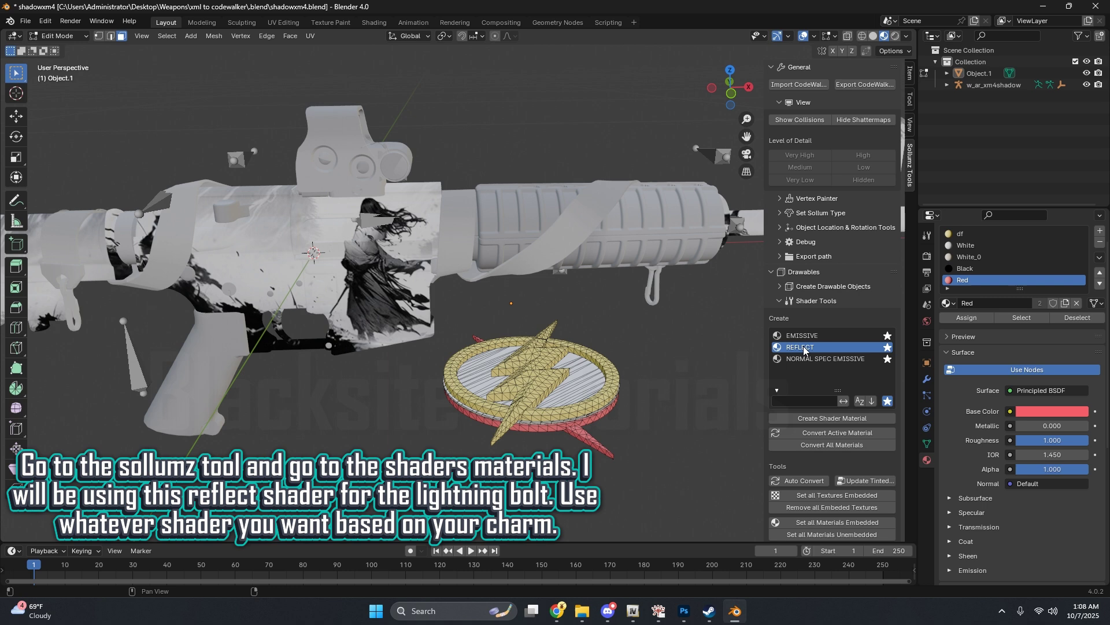
pyautogui.click(828, 418)
pyautogui.click(554, 393)
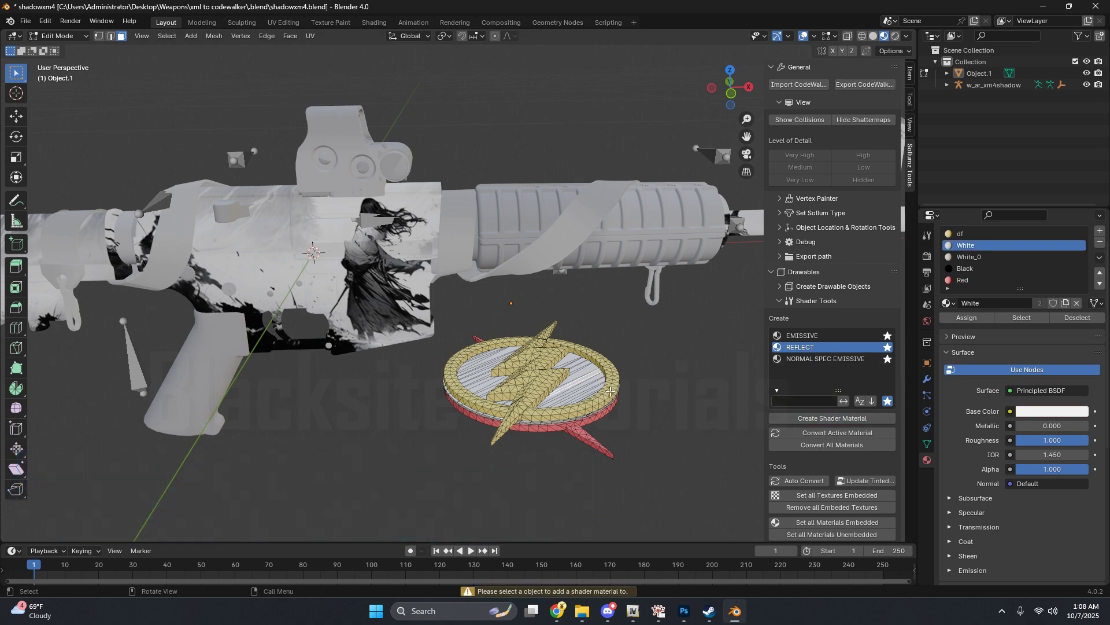
pyautogui.press('Tab')
pyautogui.click(598, 399)
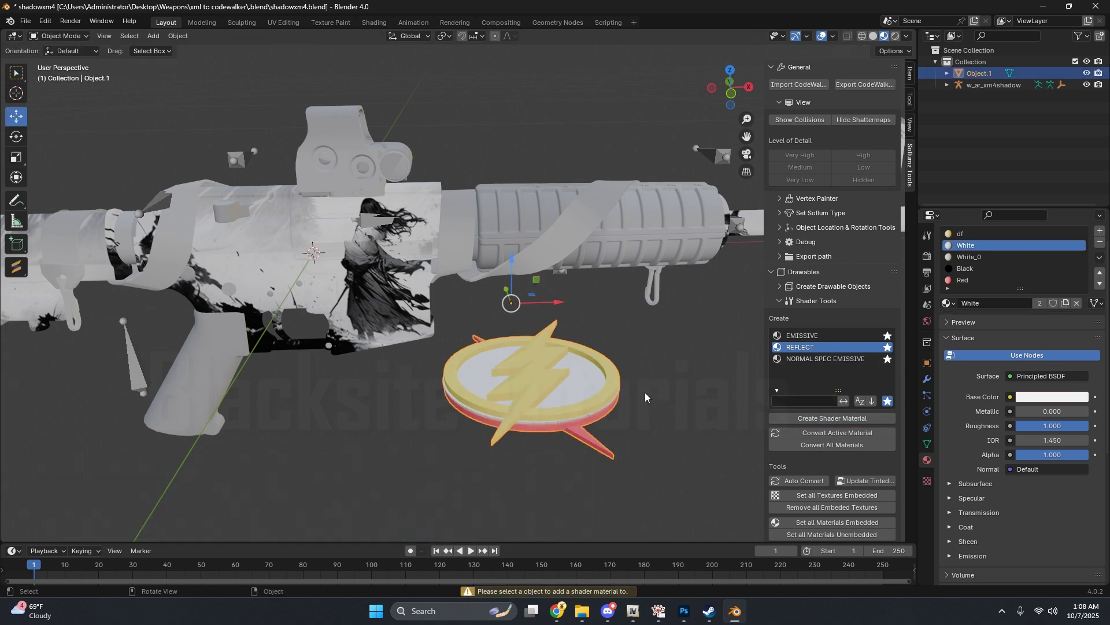
pyautogui.click(841, 415)
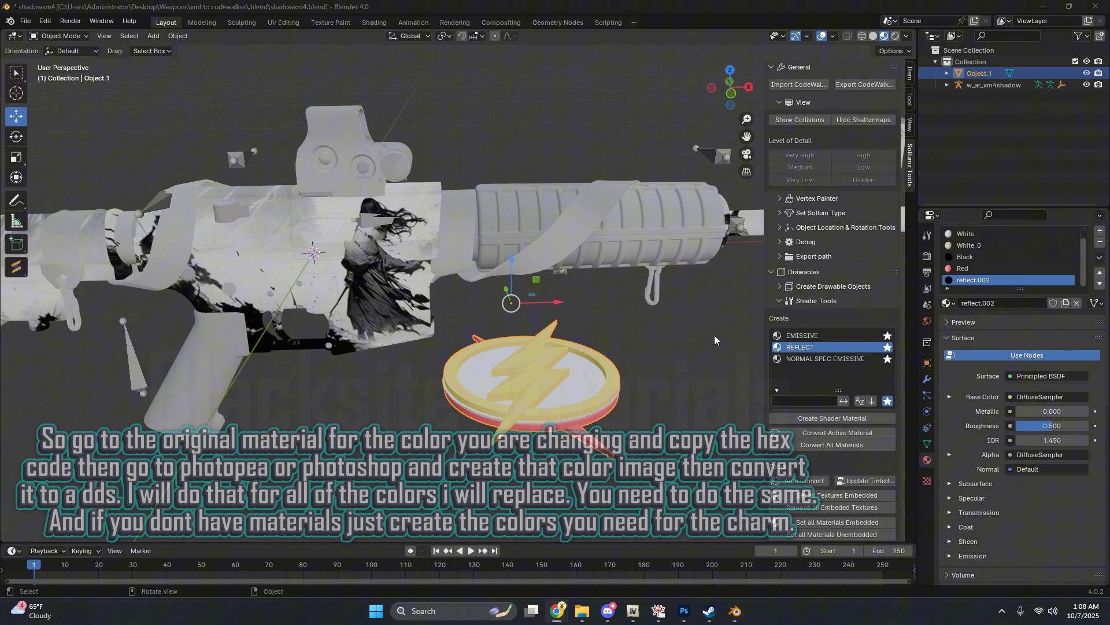
# Show the df material's base color as a hex code for copying, and switch to the image editor.
pyautogui.scroll(1, 977, 259)
pyautogui.click(983, 235)
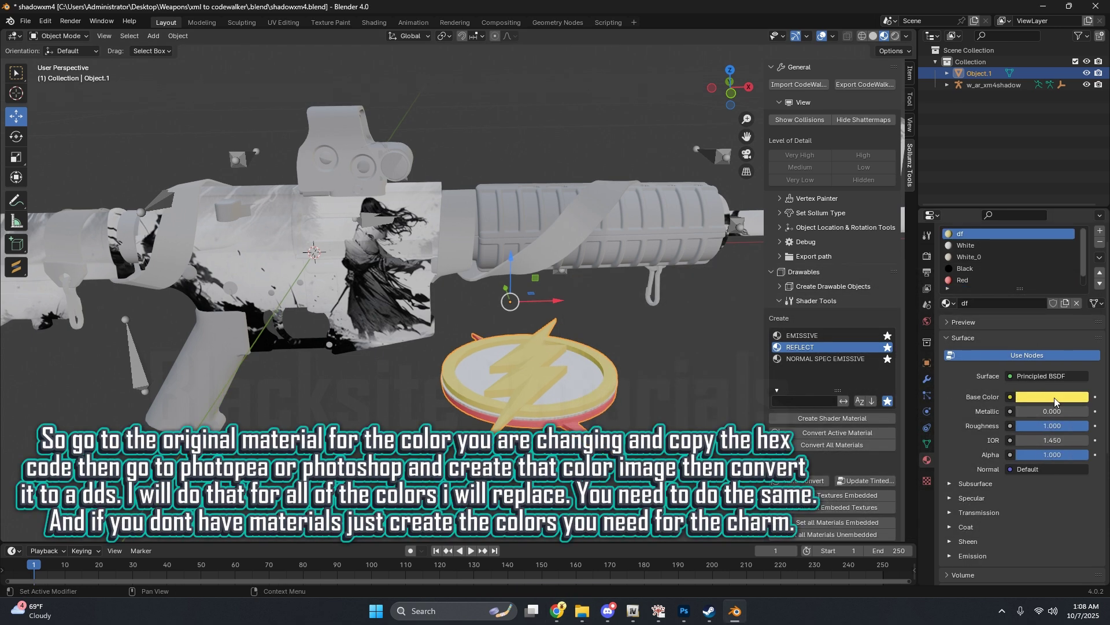
pyautogui.click(1047, 397)
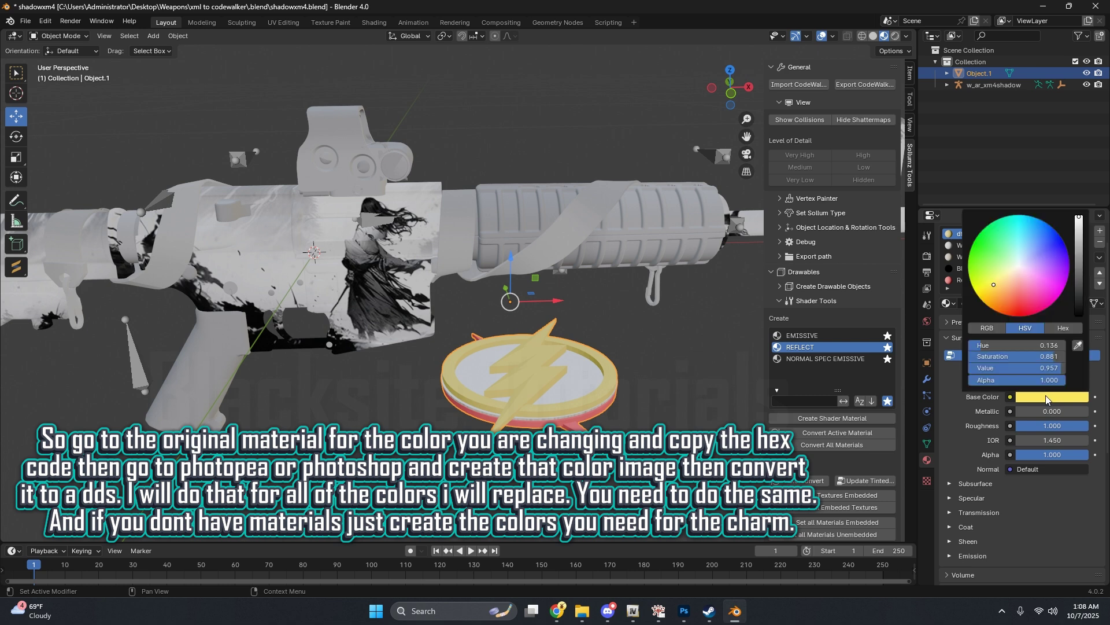
pyautogui.click(1061, 329)
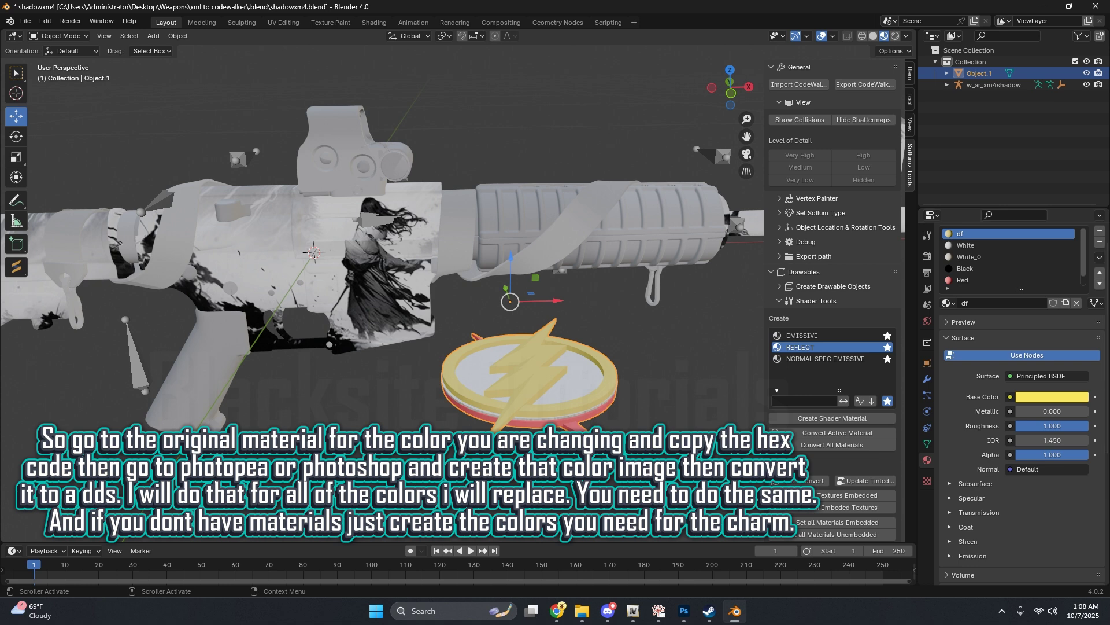
pyautogui.hotkey('alt', 'Tab')
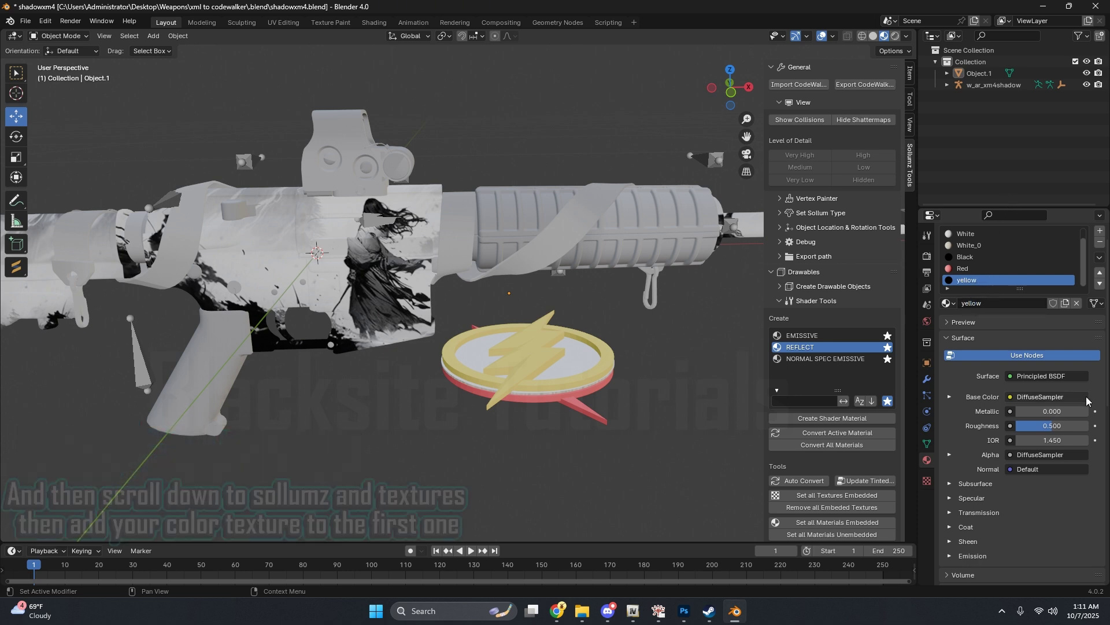
# Load Yellow.png from the dds folder as the yellow material's diffuse texture and embed it.
pyautogui.scroll(-12, 1087, 400)
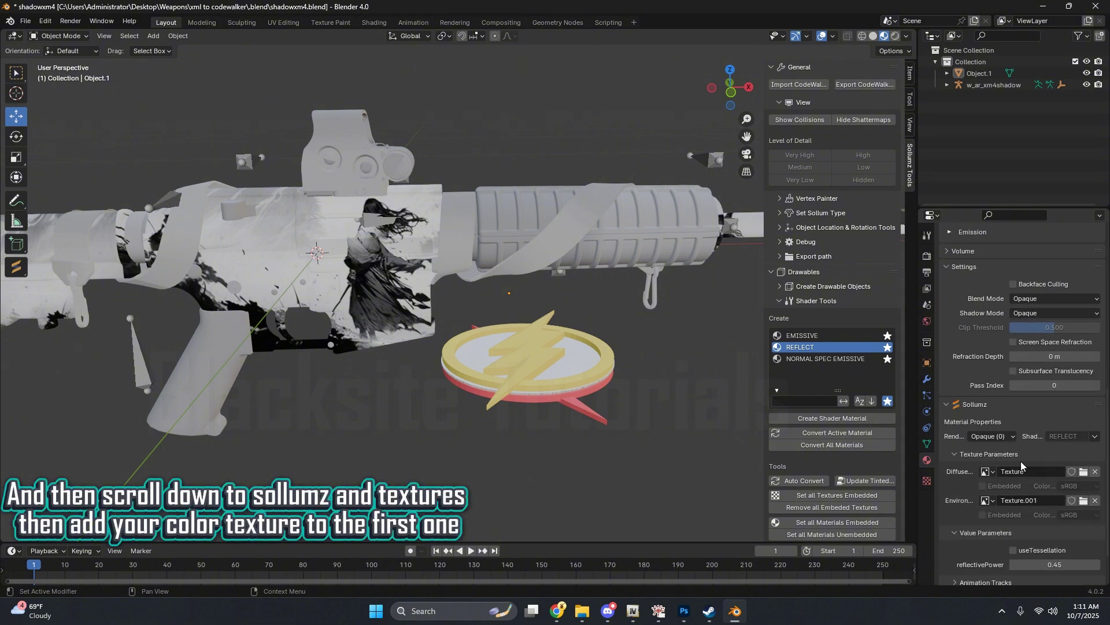
pyautogui.click(1083, 471)
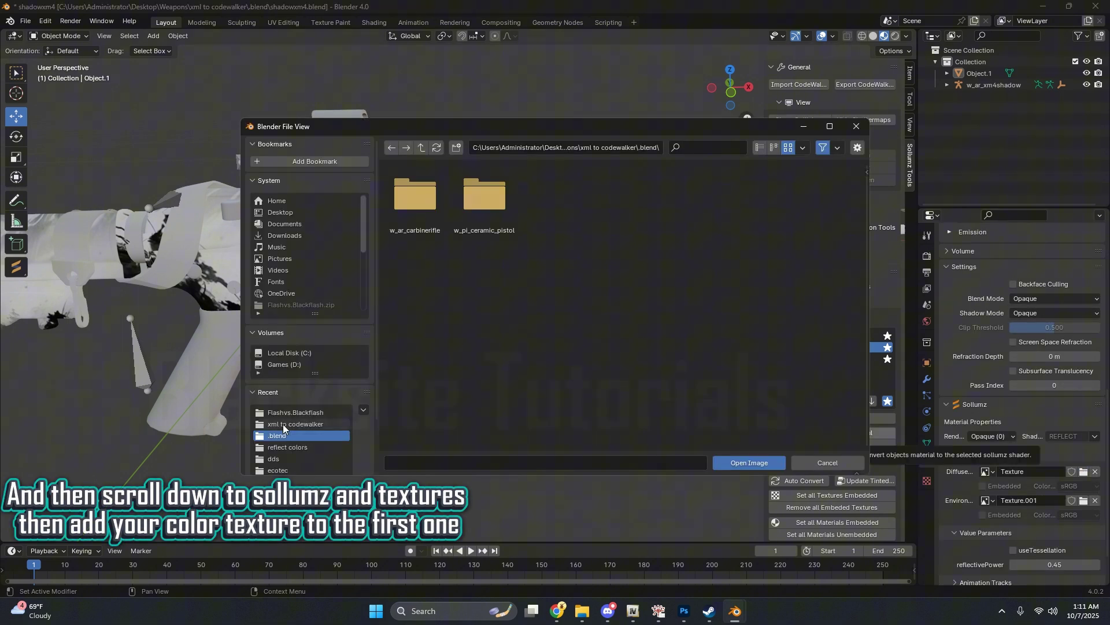
pyautogui.click(291, 458)
pyautogui.scroll(-5, 724, 366)
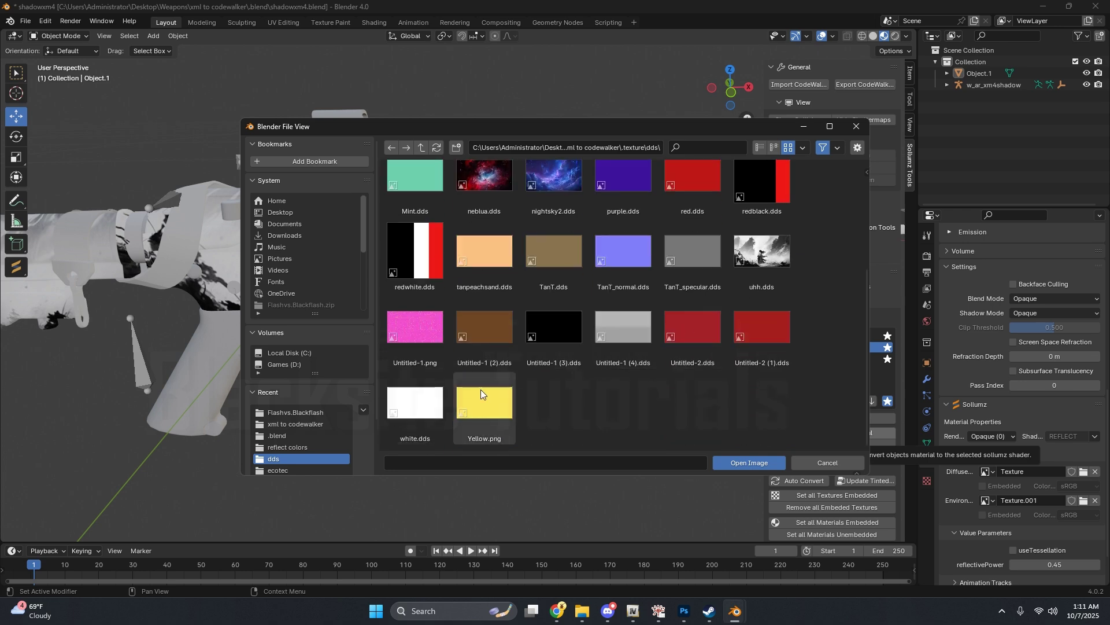
pyautogui.click(480, 399)
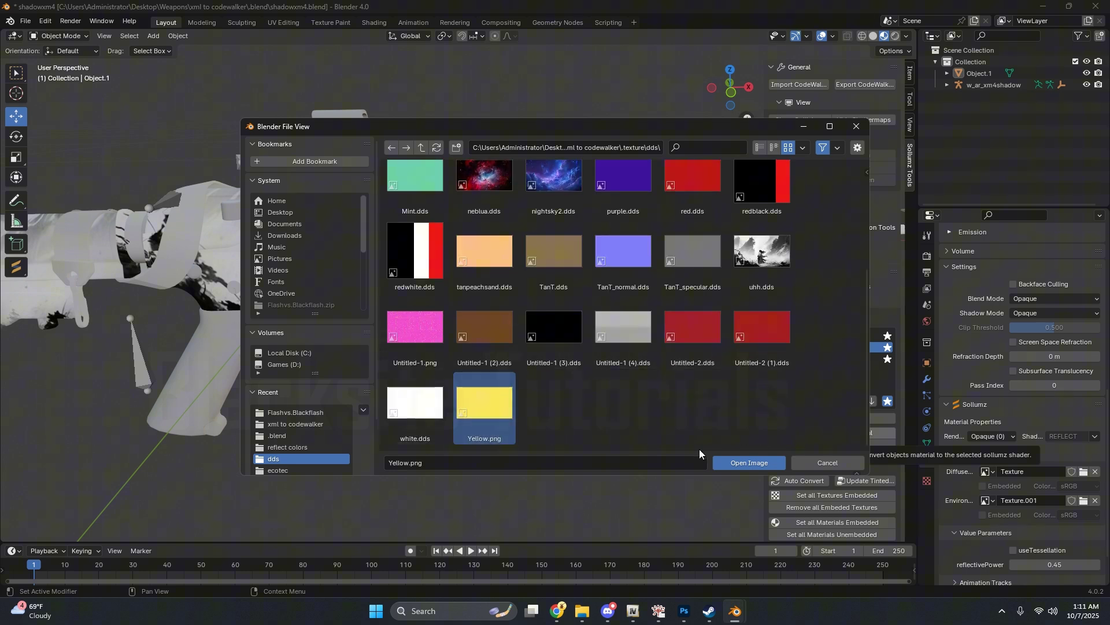
pyautogui.click(748, 462)
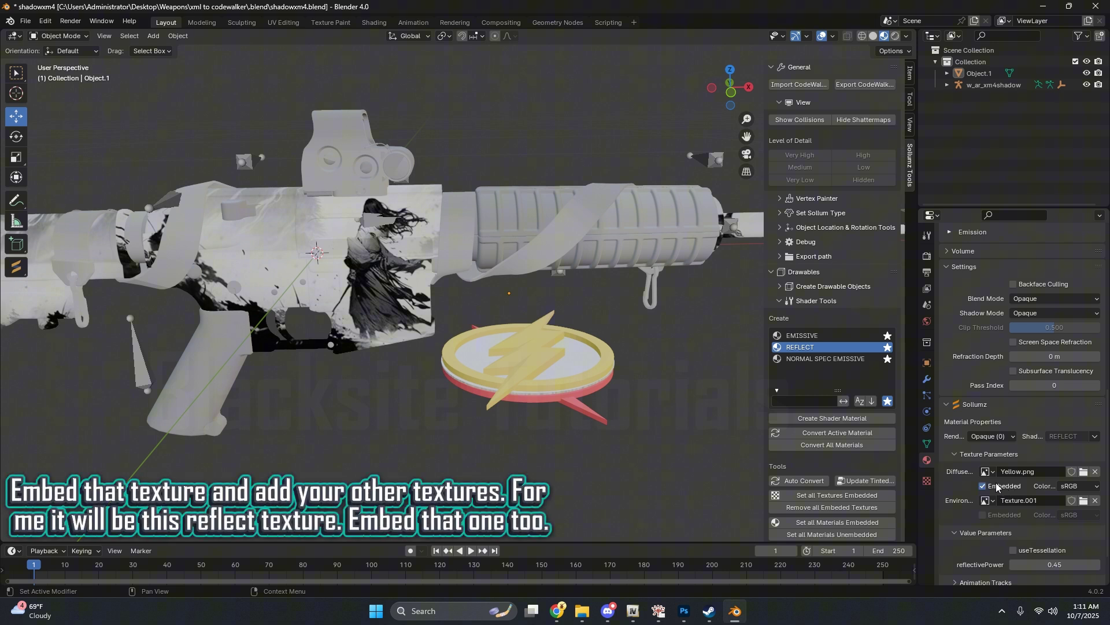
# Load reflect.dds from the reflect colors folder as the yellow material's environment texture and embed it.
pyautogui.click(1084, 500)
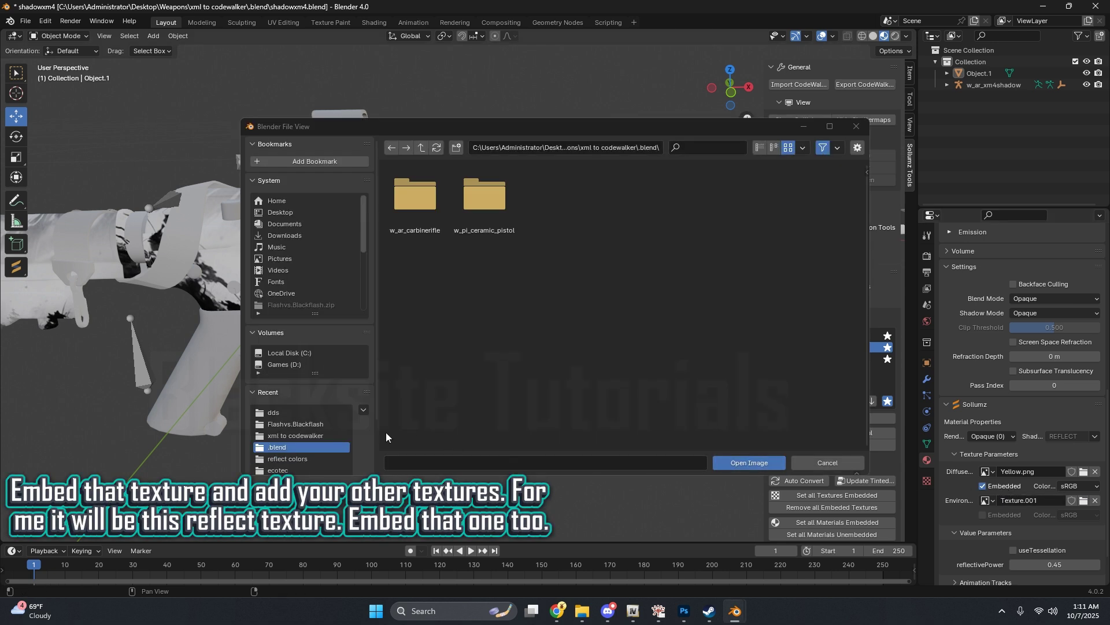
pyautogui.scroll(-2, 297, 420)
pyautogui.click(298, 411)
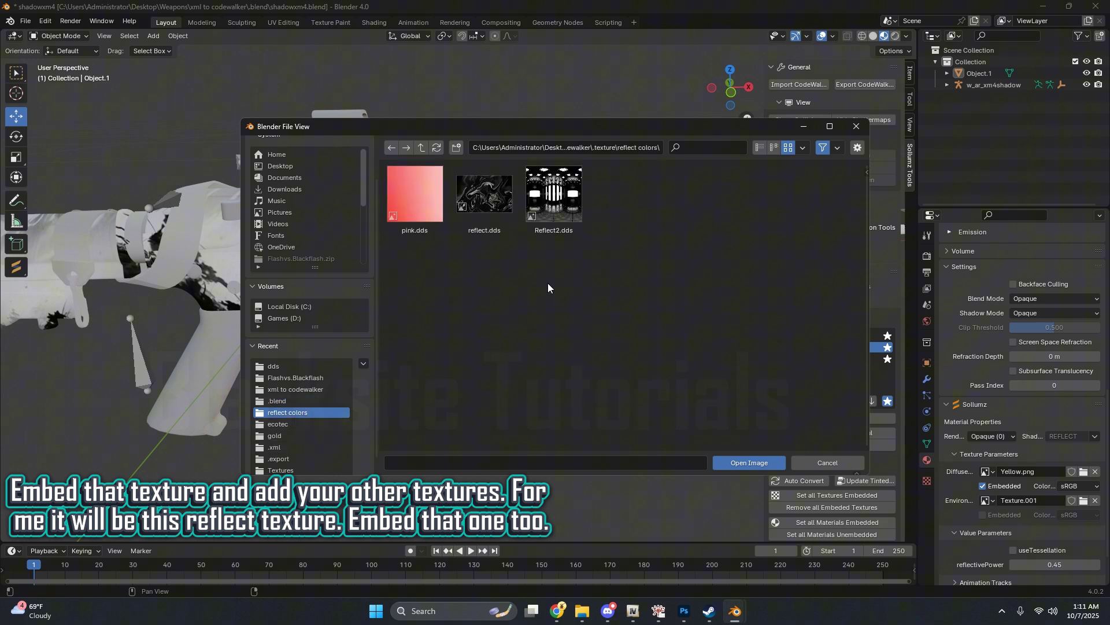
pyautogui.click(486, 204)
pyautogui.doubleClick(482, 215)
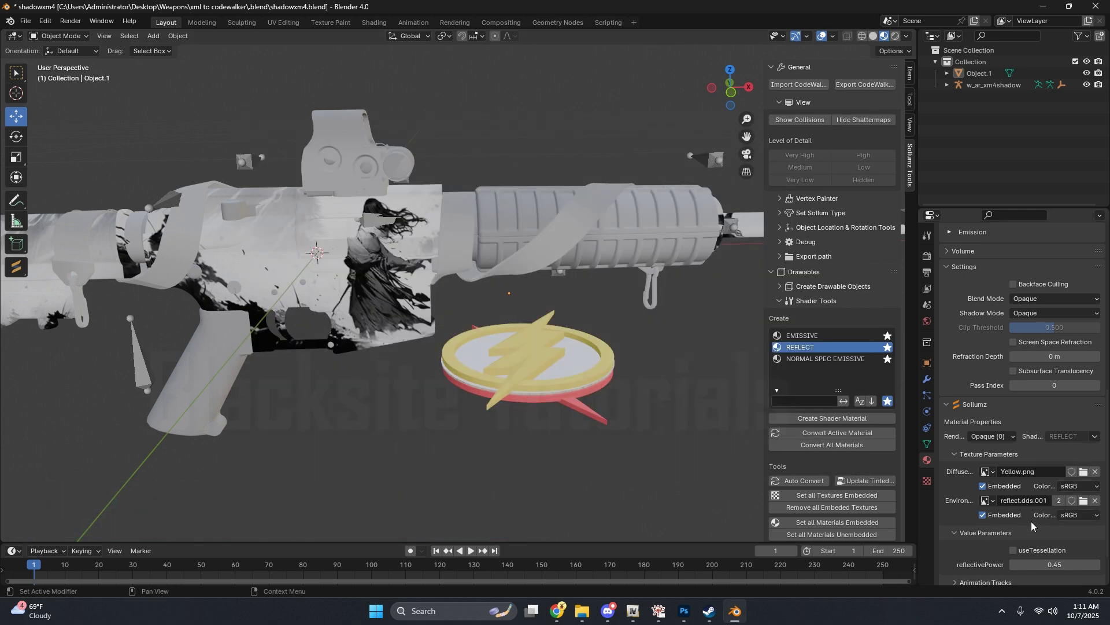
# Set the yellow material's reflectivePower to 0.51.
pyautogui.scroll(-2, 1033, 523)
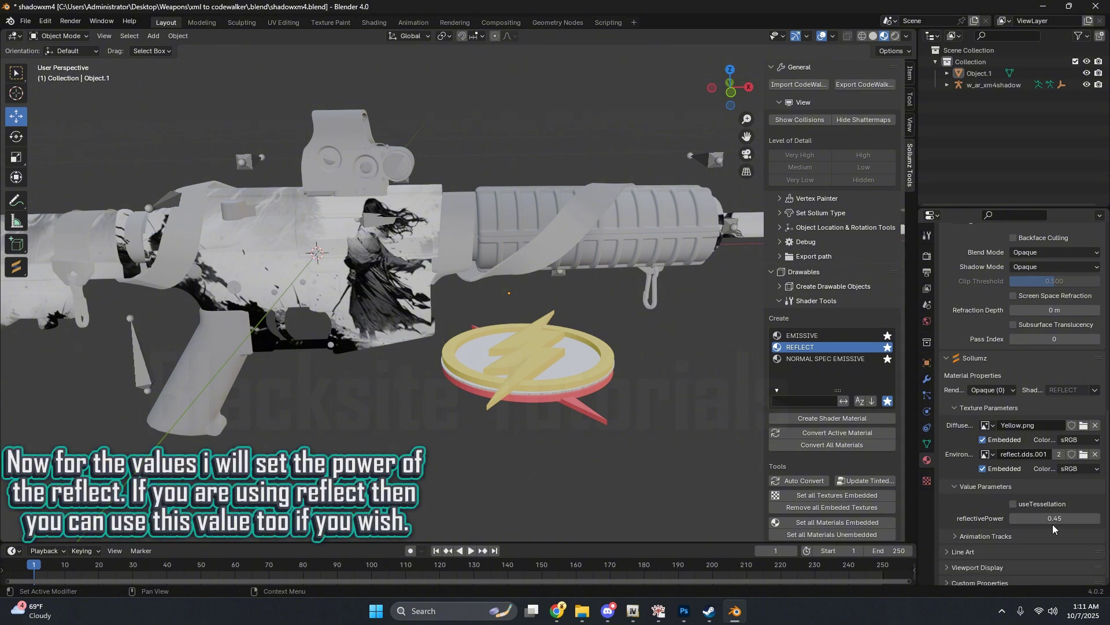
pyautogui.click(1051, 523)
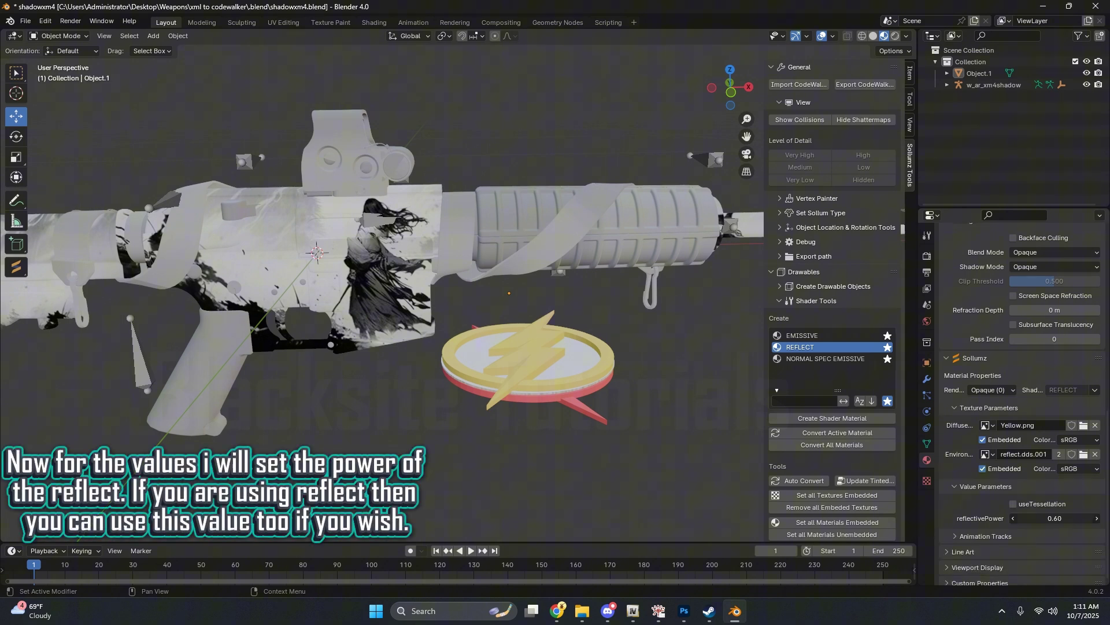
pyautogui.click(1013, 518)
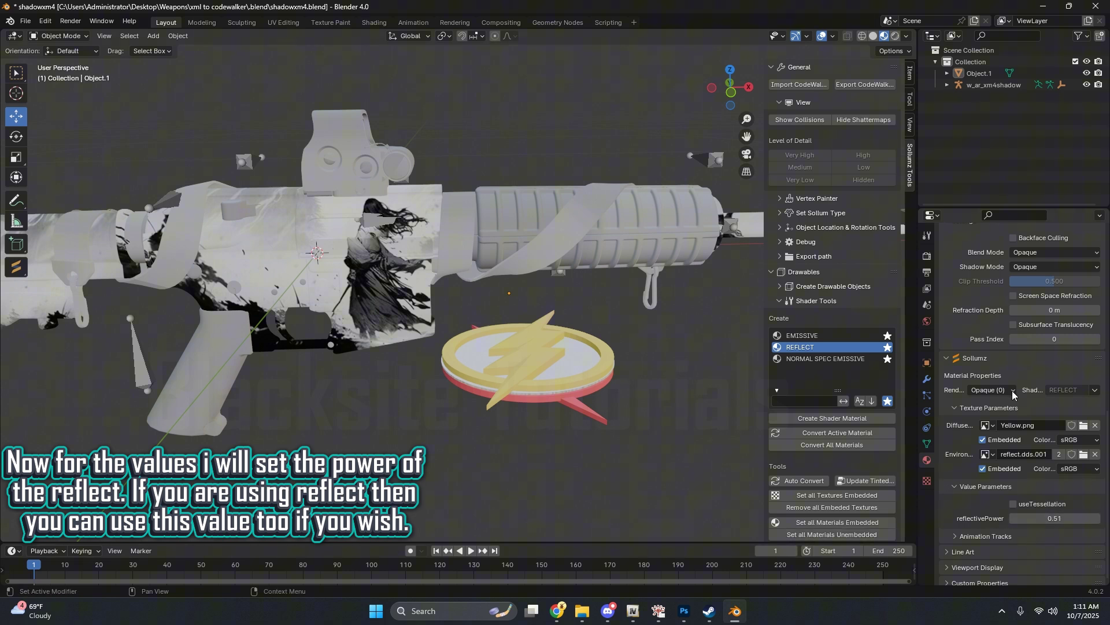
# In Edit Mode on the emblem, select the faces using the df material and assign them to the yellow material.
pyautogui.click(567, 384)
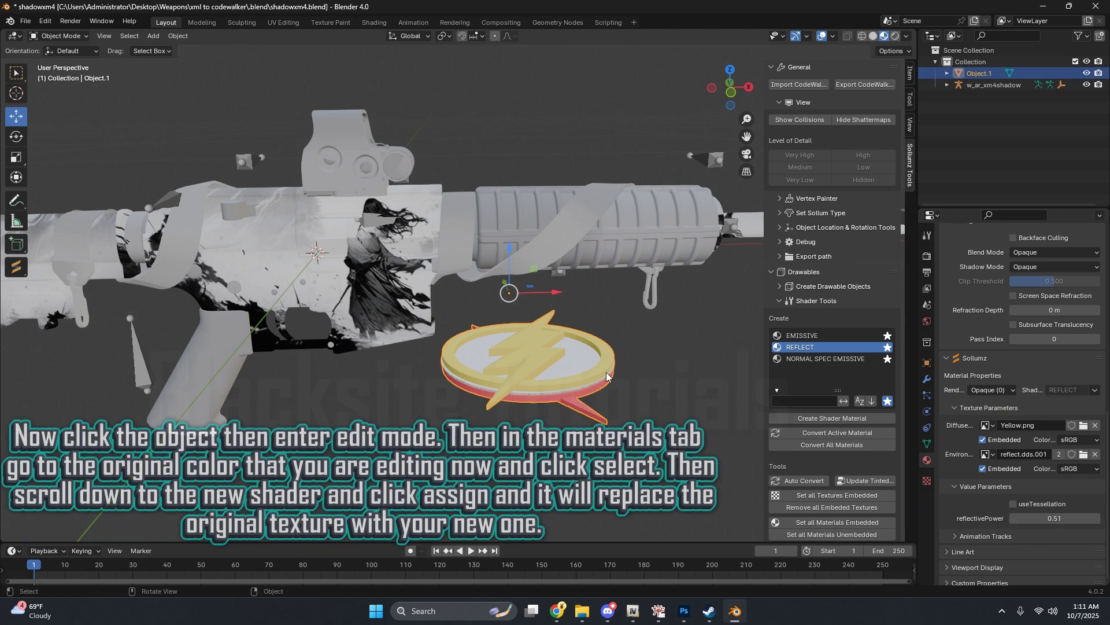
pyautogui.press('Tab')
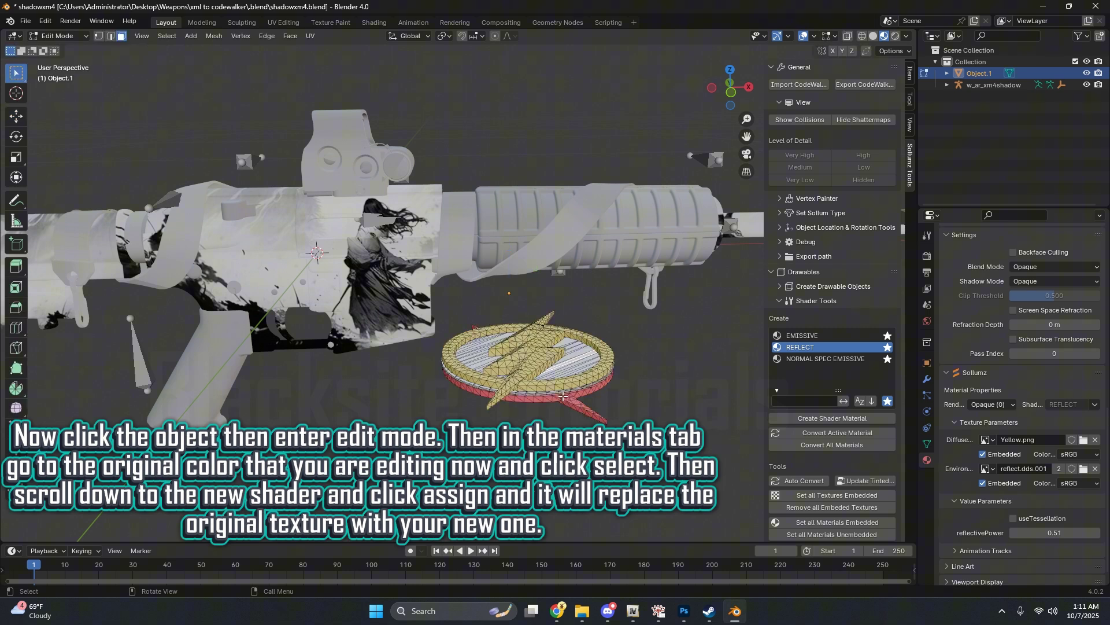
pyautogui.scroll(10, 984, 269)
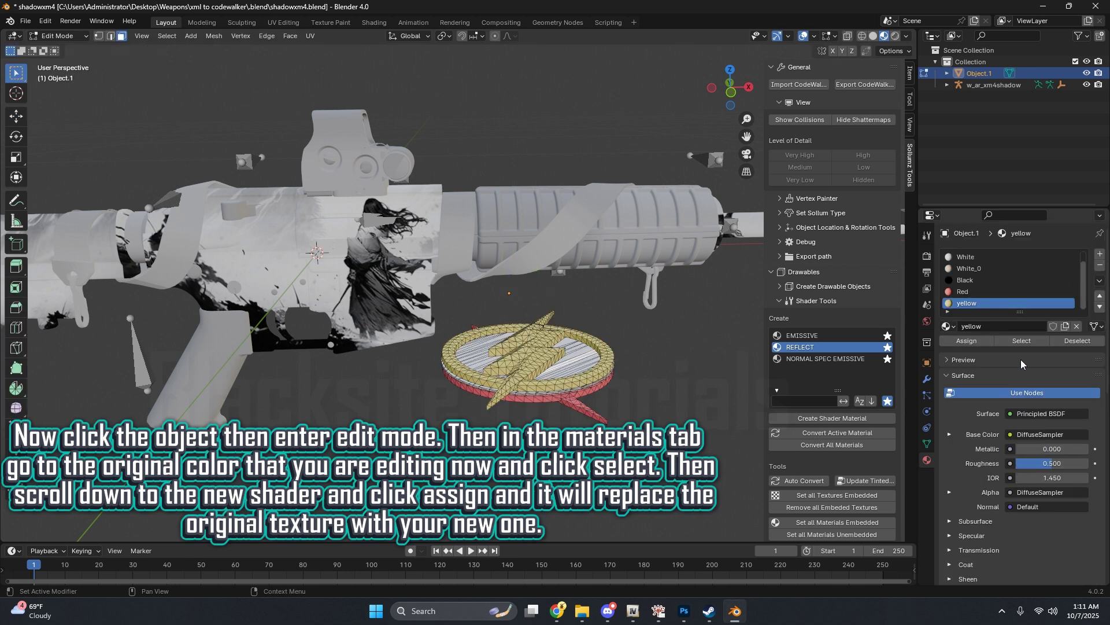
pyautogui.scroll(1, 984, 269)
pyautogui.click(986, 257)
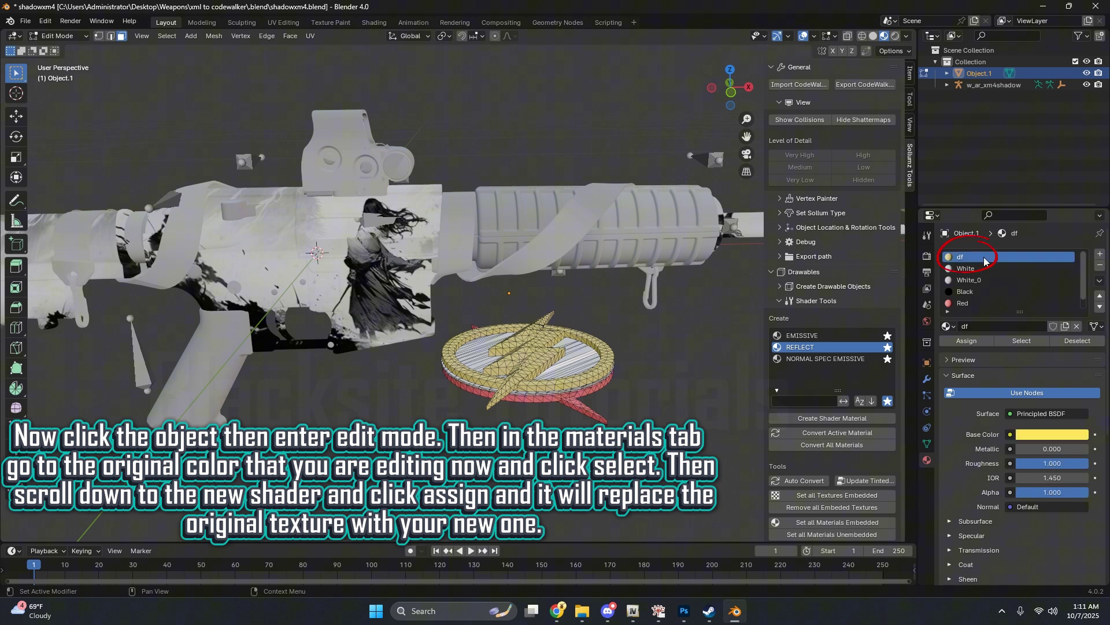
pyautogui.click(1011, 340)
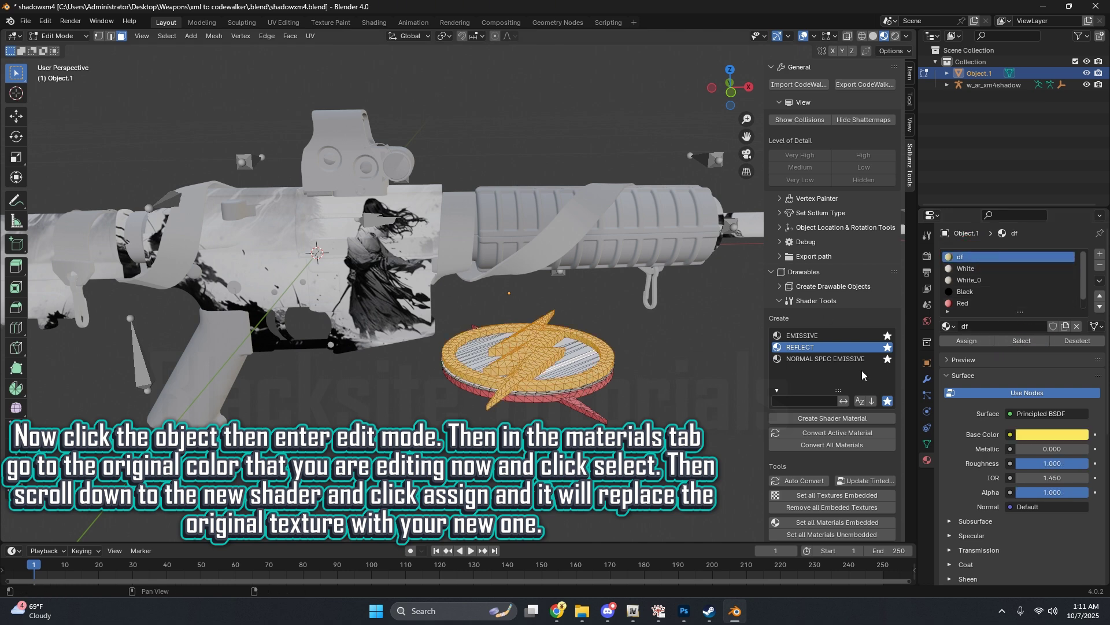
pyautogui.scroll(-1, 1028, 287)
pyautogui.click(995, 303)
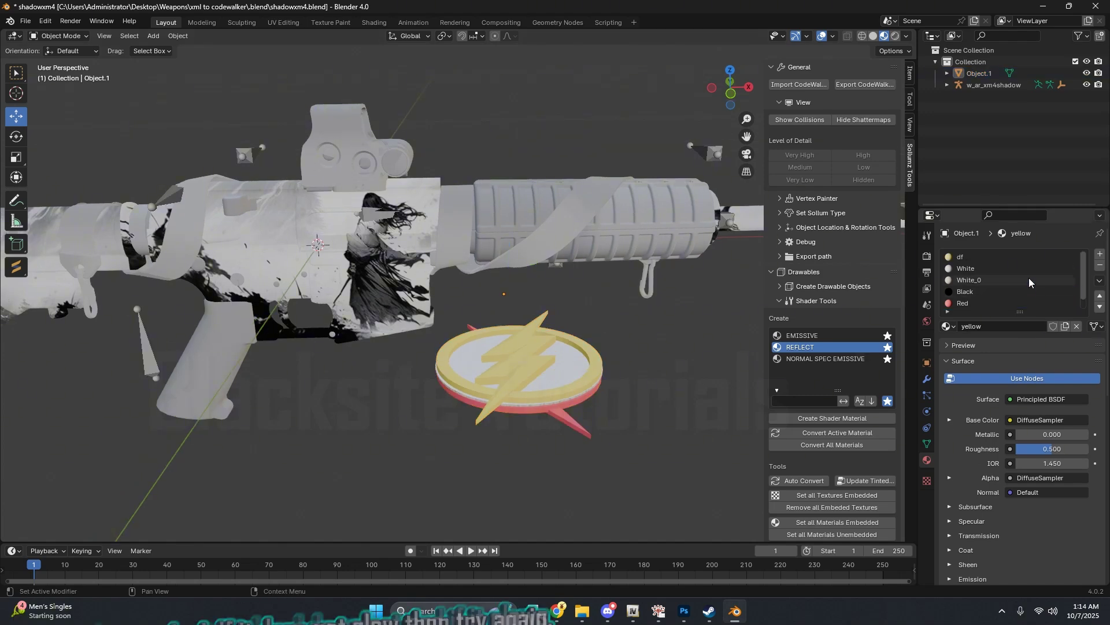
# Remove the df material slot from the emblem and select the yellow material's faces in Edit Mode to check the reassignment.
pyautogui.click(1005, 252)
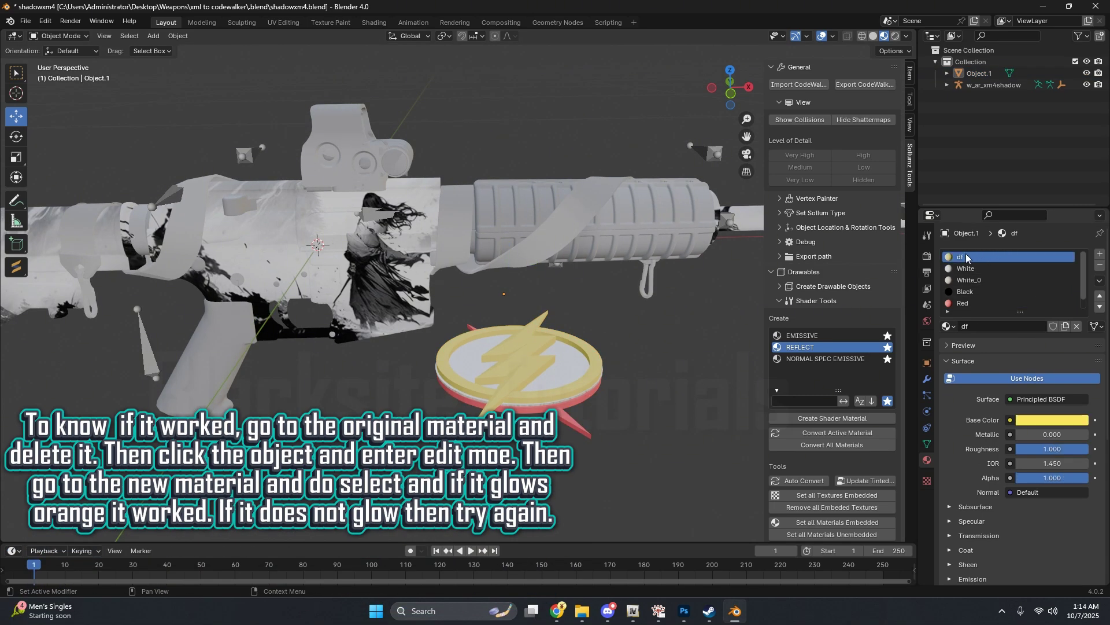
pyautogui.click(1097, 270)
pyautogui.click(570, 360)
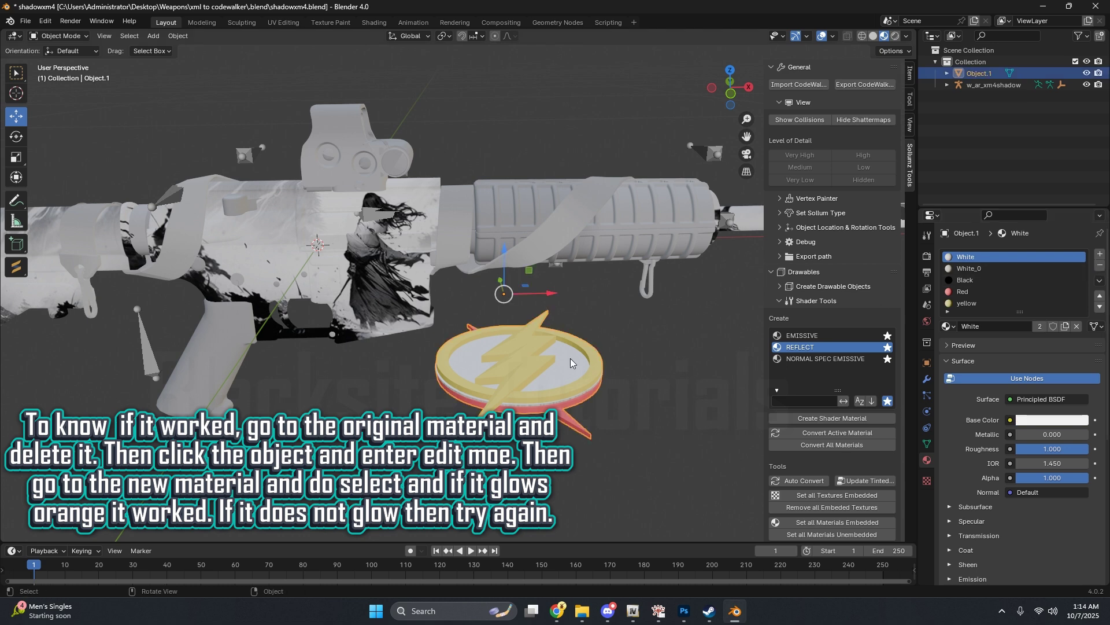
pyautogui.press('Tab')
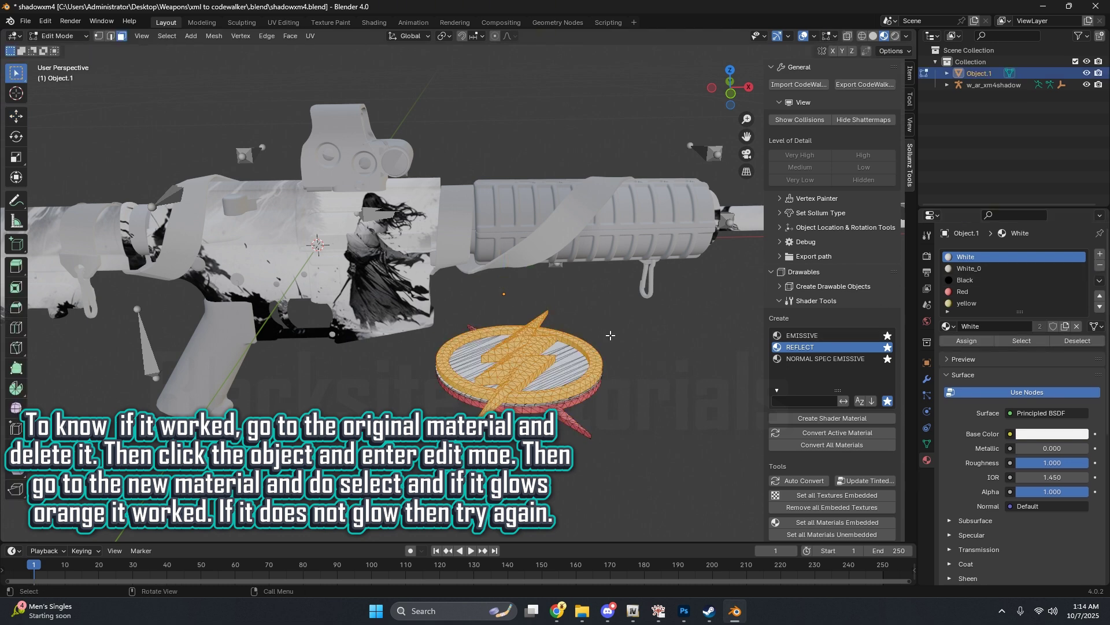
pyautogui.click(998, 298)
pyautogui.scroll(-1, 998, 289)
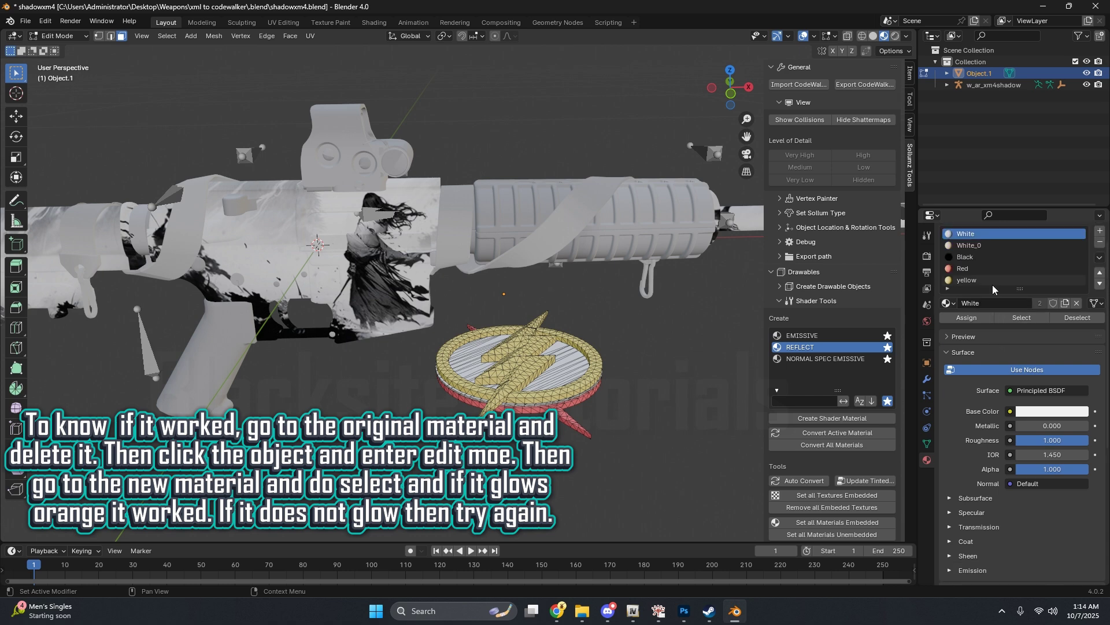
pyautogui.click(1011, 320)
pyautogui.moveTo(612, 411); pyautogui.dragTo(671, 388, button='middle')
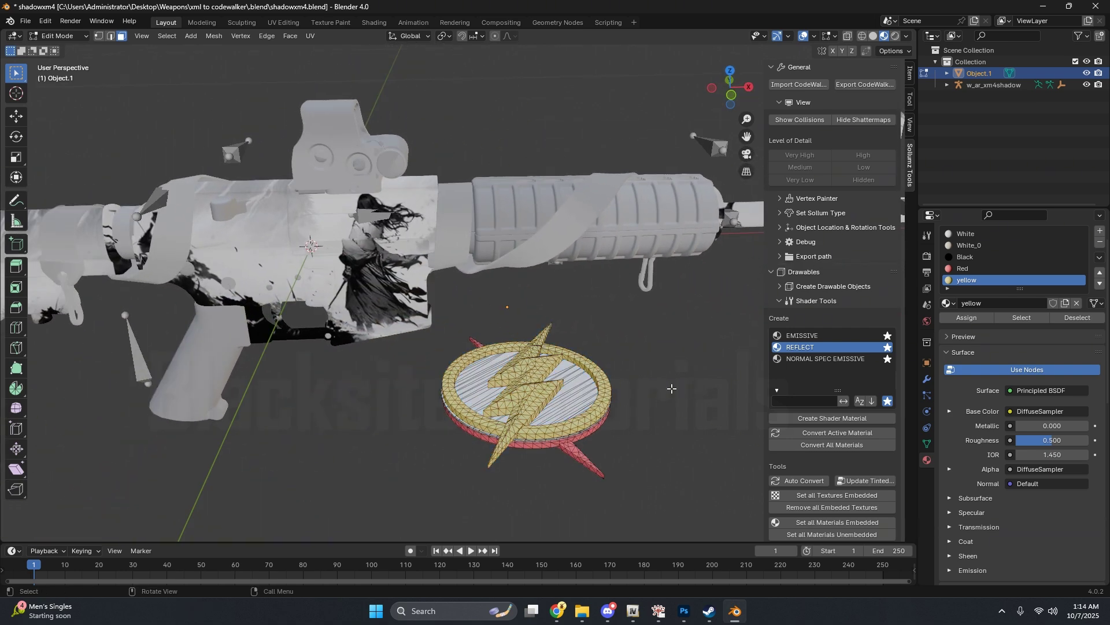
pyautogui.press('Tab')
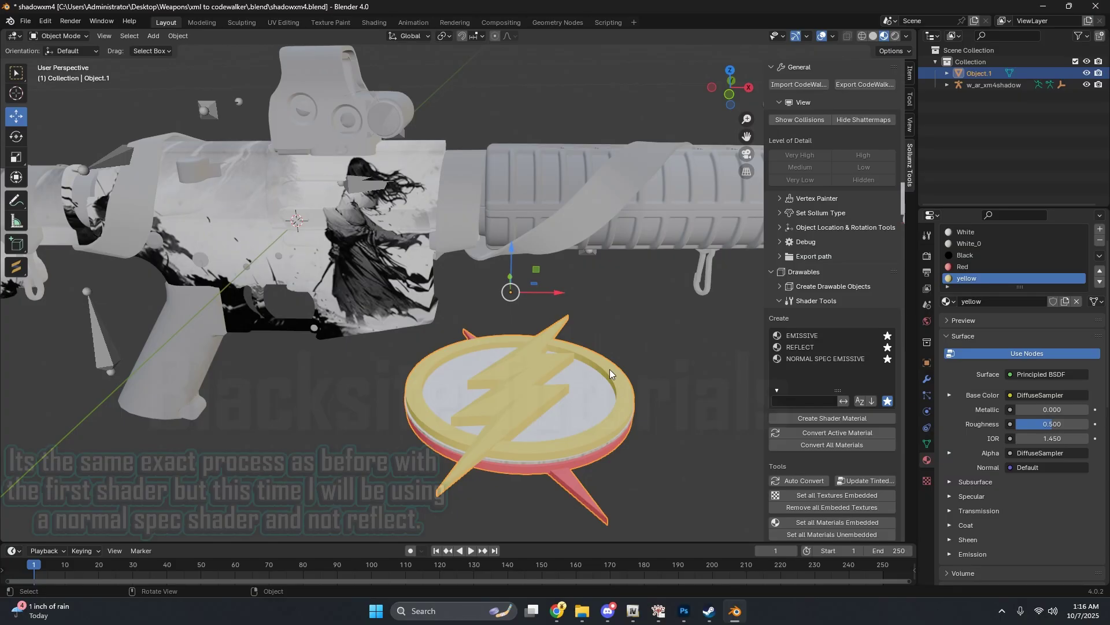
# Search the full shader list for "normal spec", create a NORMAL SPEC shader material on the emblem and name it white.
pyautogui.press('Tab')
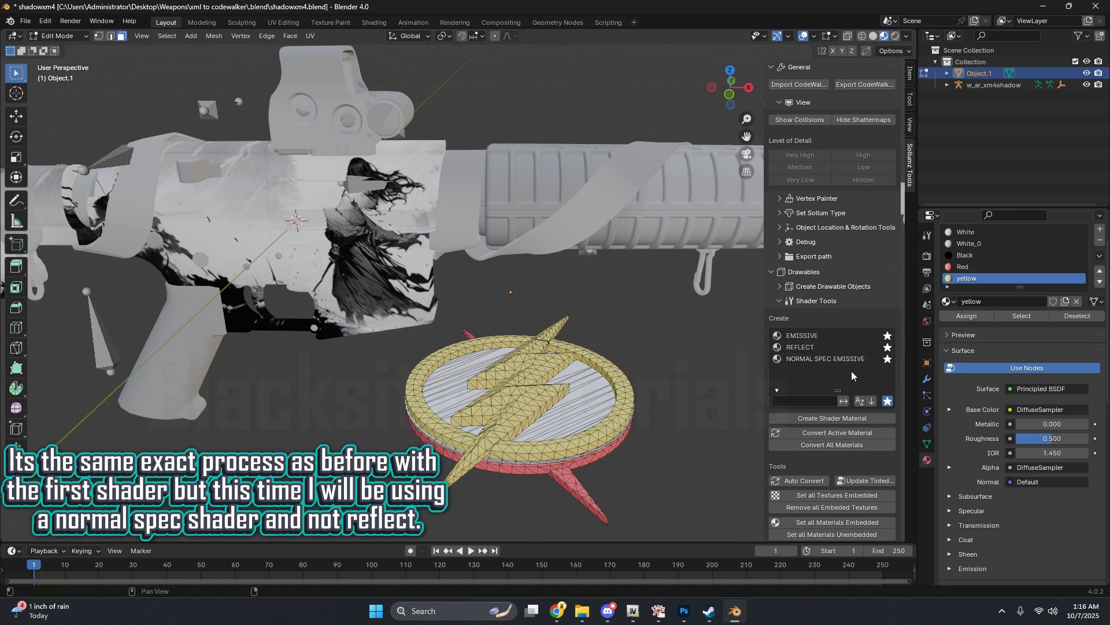
pyautogui.click(887, 400)
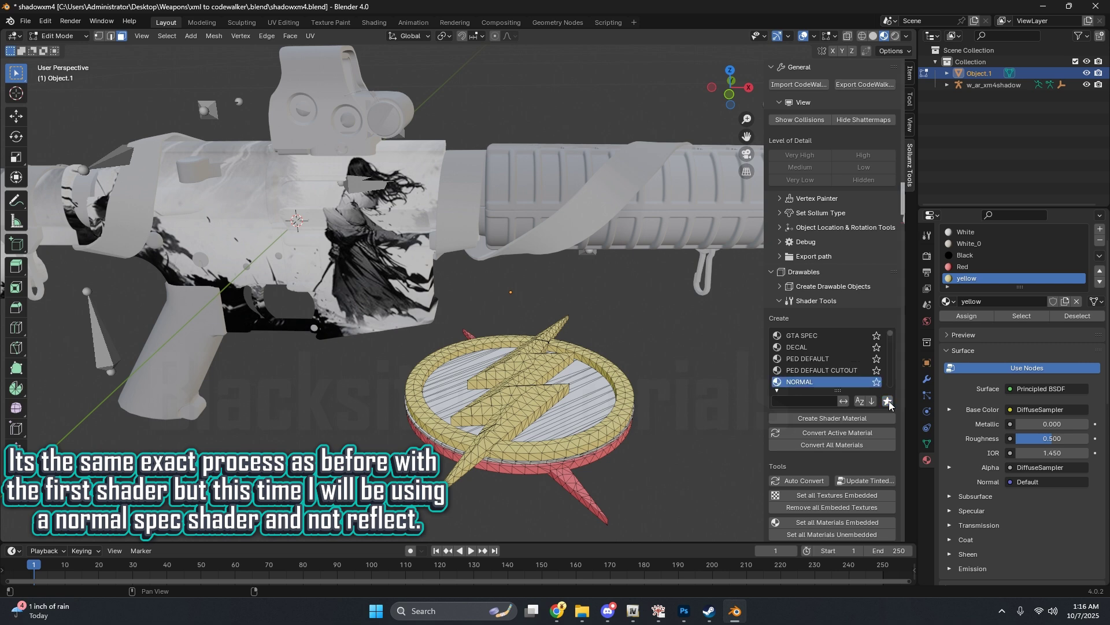
pyautogui.press('Tab')
pyautogui.press('Tab')
pyautogui.write('normal spec')
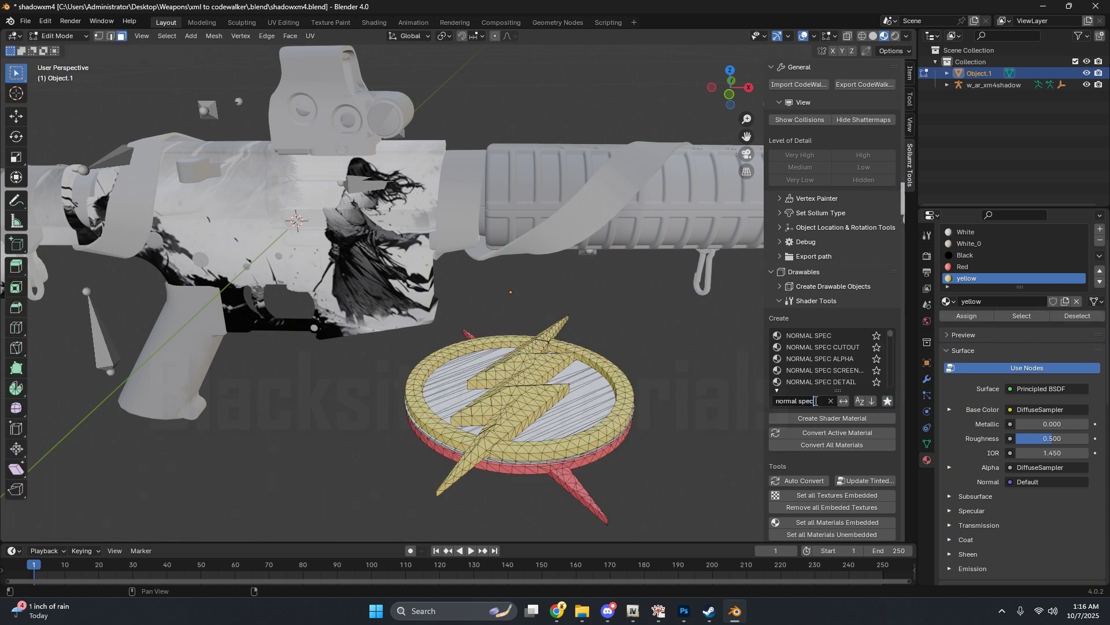
pyautogui.click(784, 337)
pyautogui.click(832, 417)
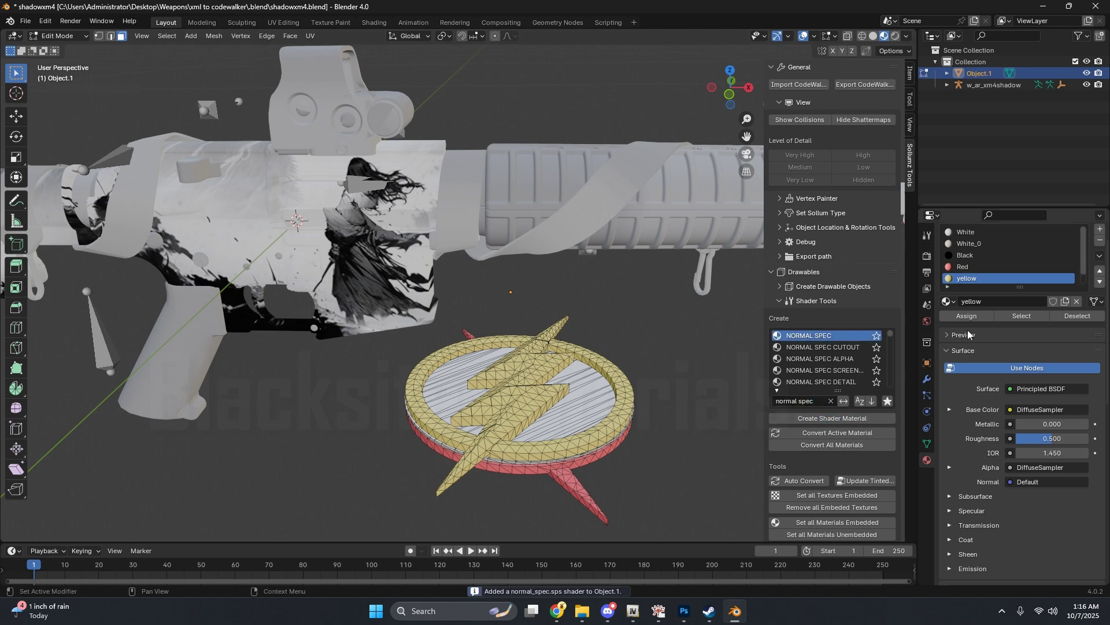
pyautogui.click(1003, 302)
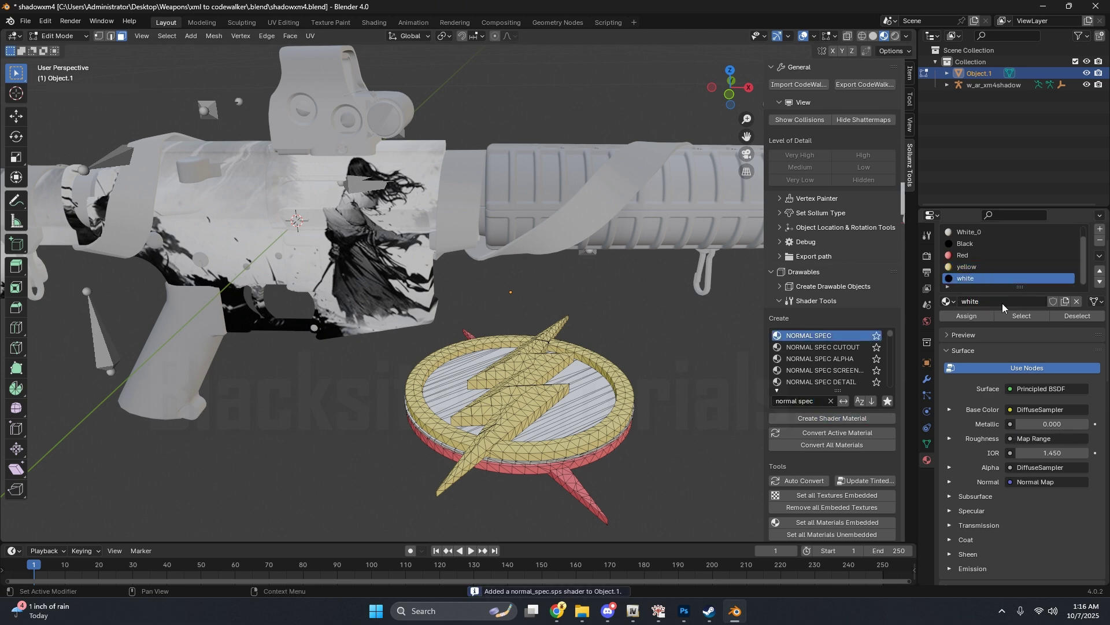
# Load white.dds from the dds folder as the white material's diffuse texture and embed it.
pyautogui.scroll(-15, 1013, 480)
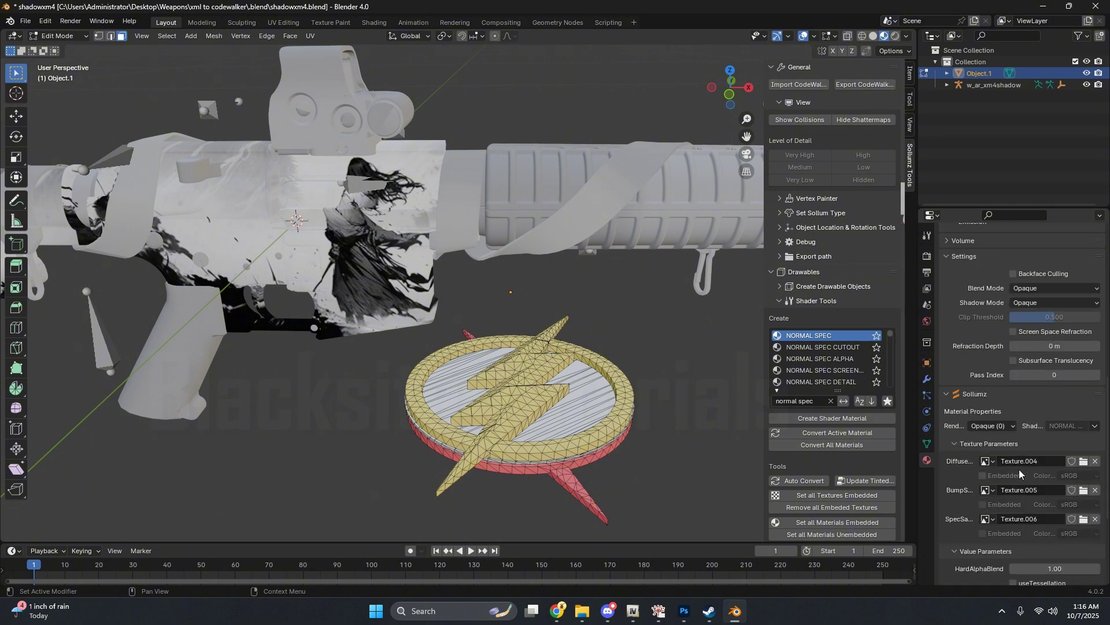
pyautogui.scroll(-2, 1019, 470)
pyautogui.click(1084, 415)
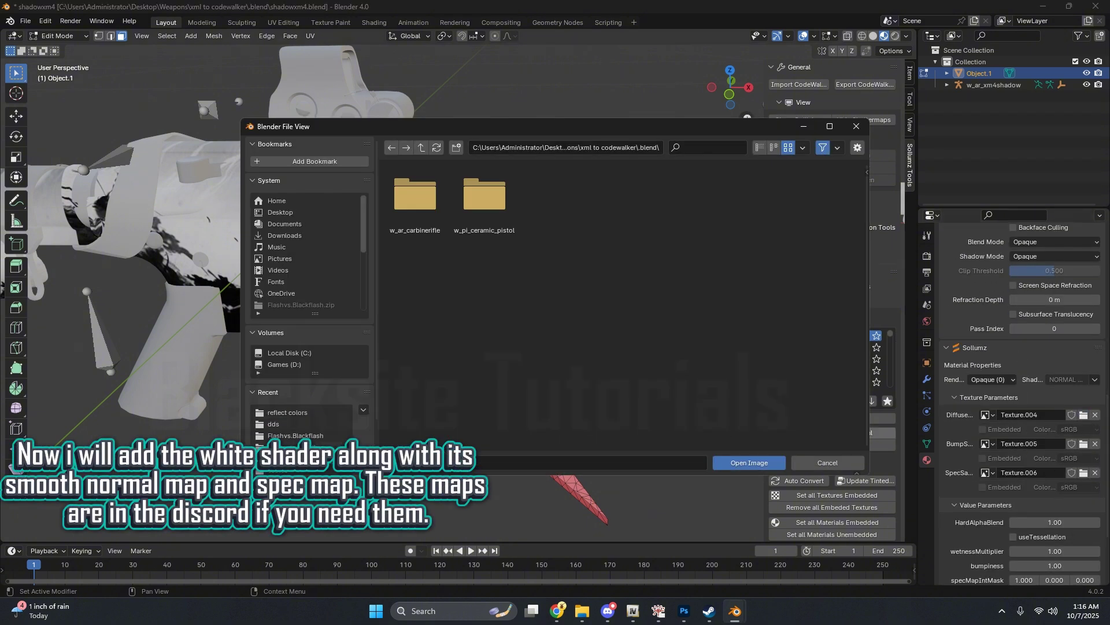
pyautogui.click(273, 424)
pyautogui.scroll(-5, 664, 258)
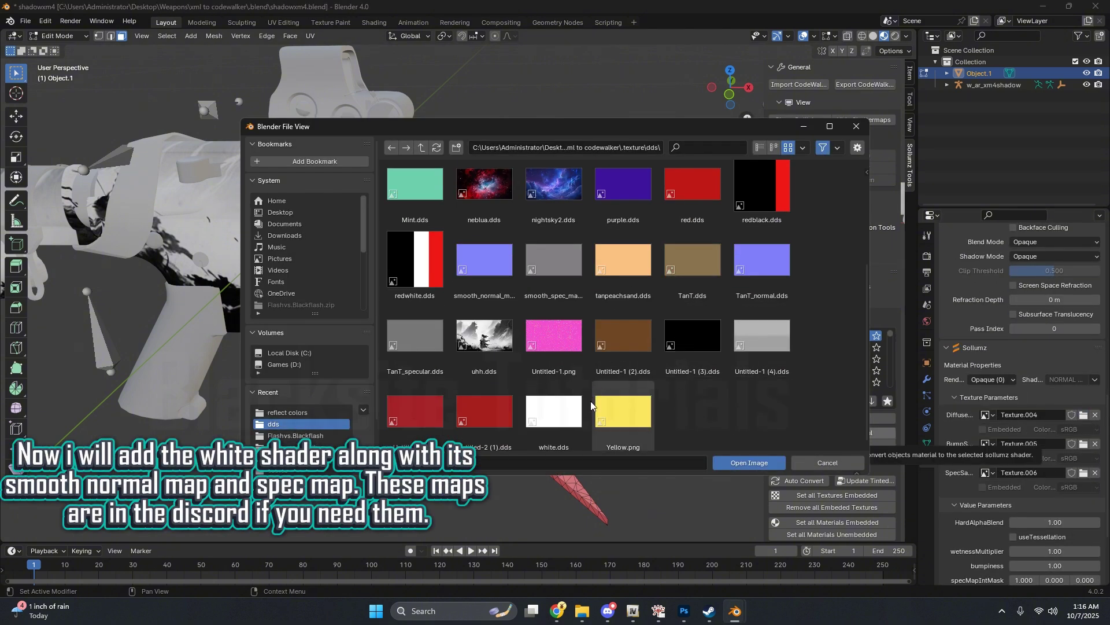
pyautogui.click(576, 414)
pyautogui.click(752, 462)
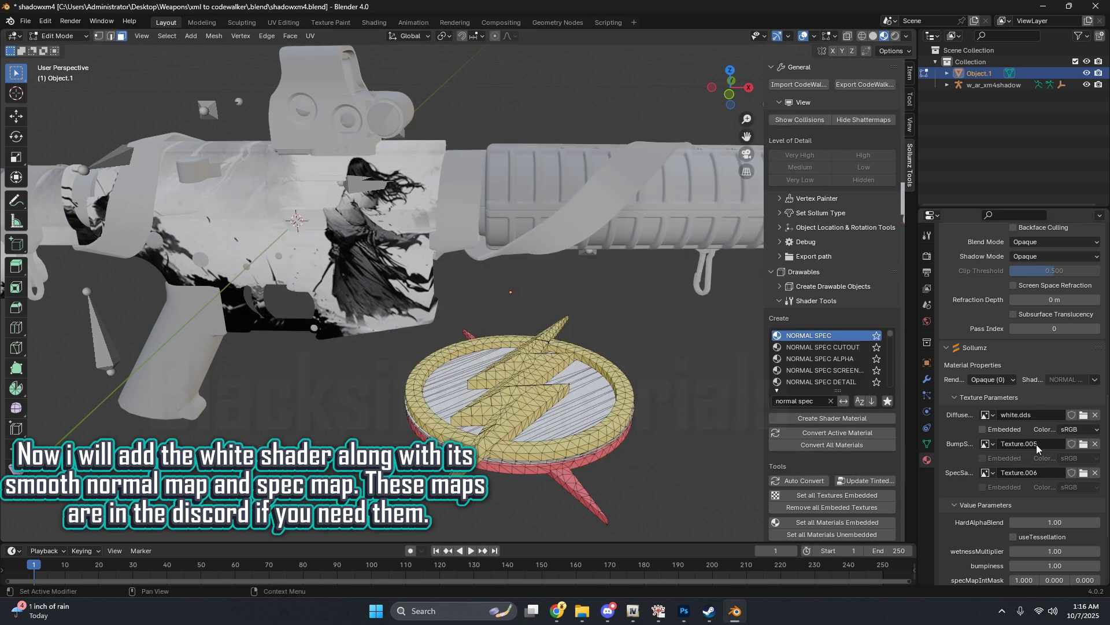
# Load smooth_normal_mapp.dds from the dds folder as the white material's bump texture and embed it.
pyautogui.click(1085, 443)
pyautogui.click(290, 411)
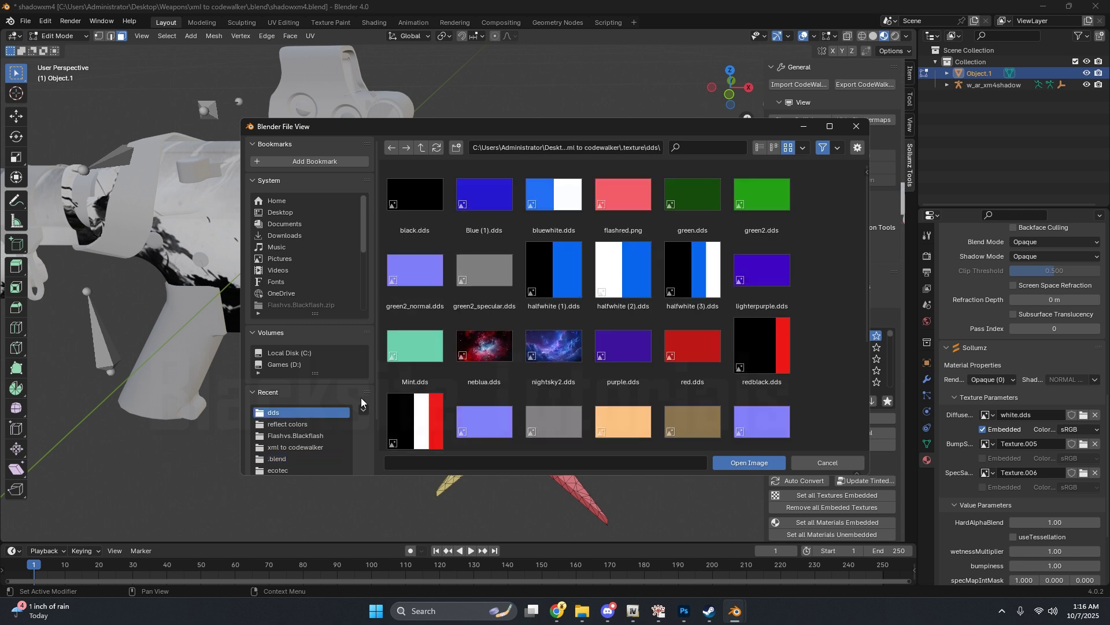
pyautogui.scroll(-3, 499, 286)
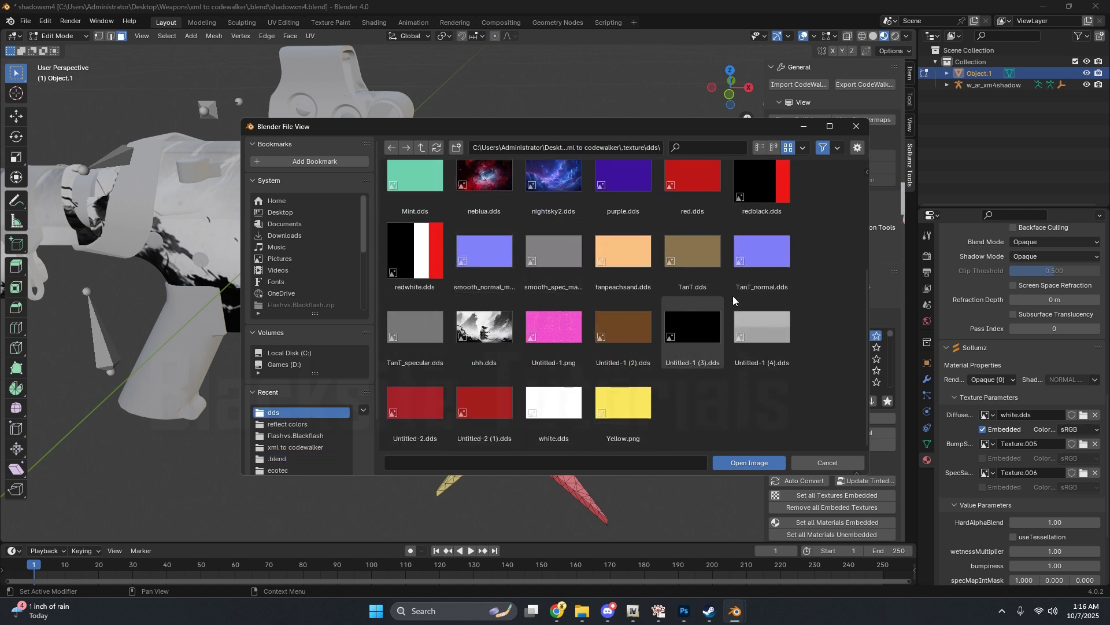
pyautogui.click(491, 257)
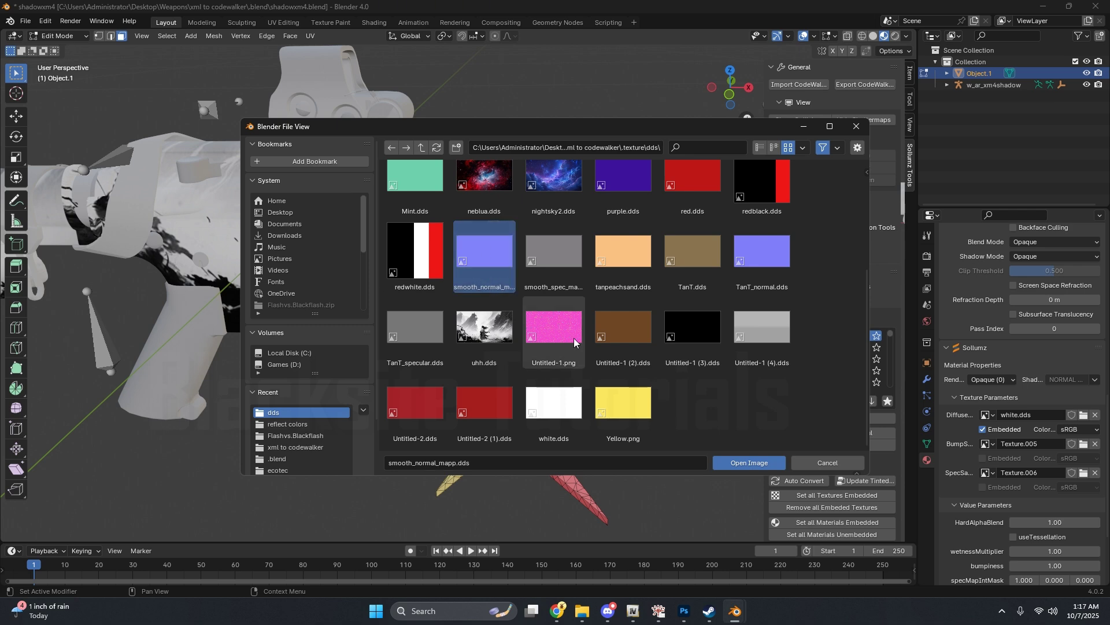
pyautogui.click(750, 462)
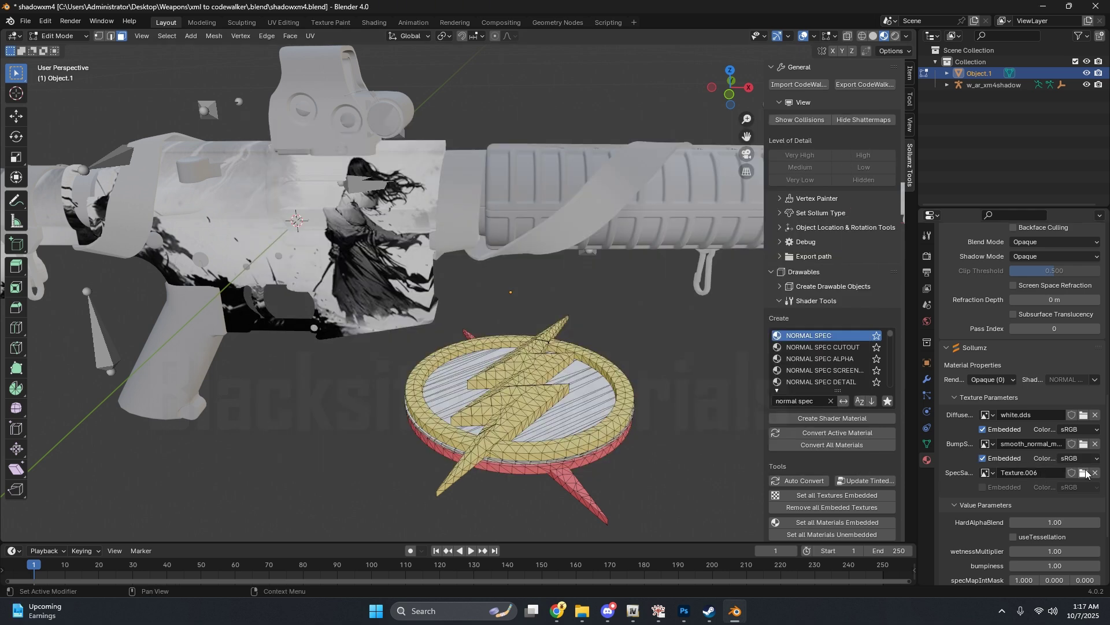
# Load smooth_spec_map.dds from the dds folder as the white material's specular texture and embed it.
pyautogui.click(1085, 473)
pyautogui.click(338, 412)
pyautogui.scroll(-3, 537, 342)
pyautogui.click(567, 364)
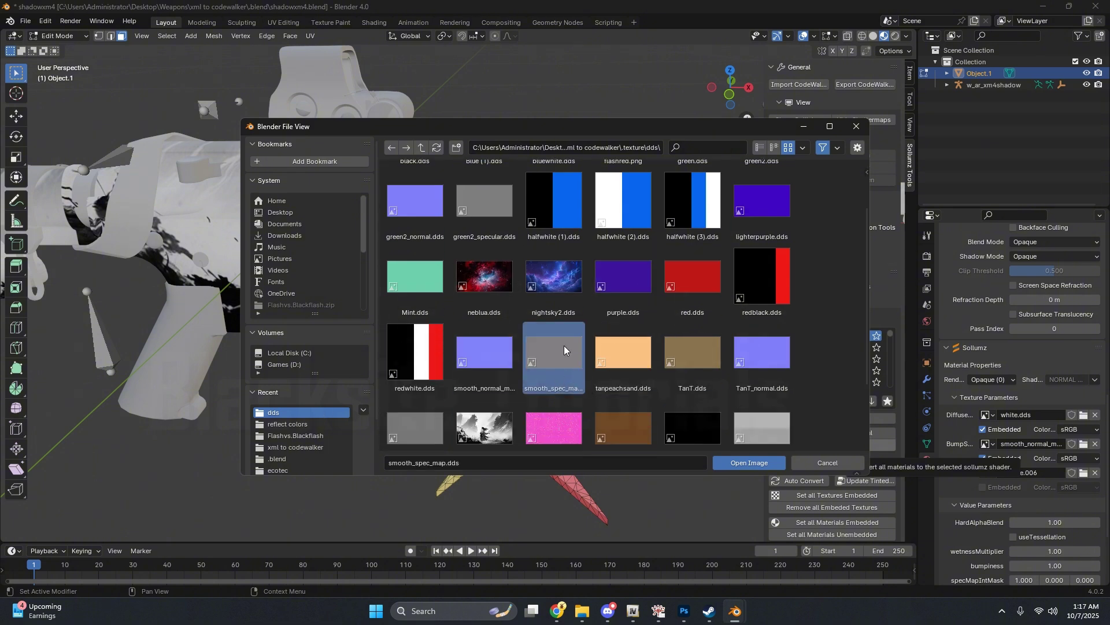
pyautogui.click(739, 463)
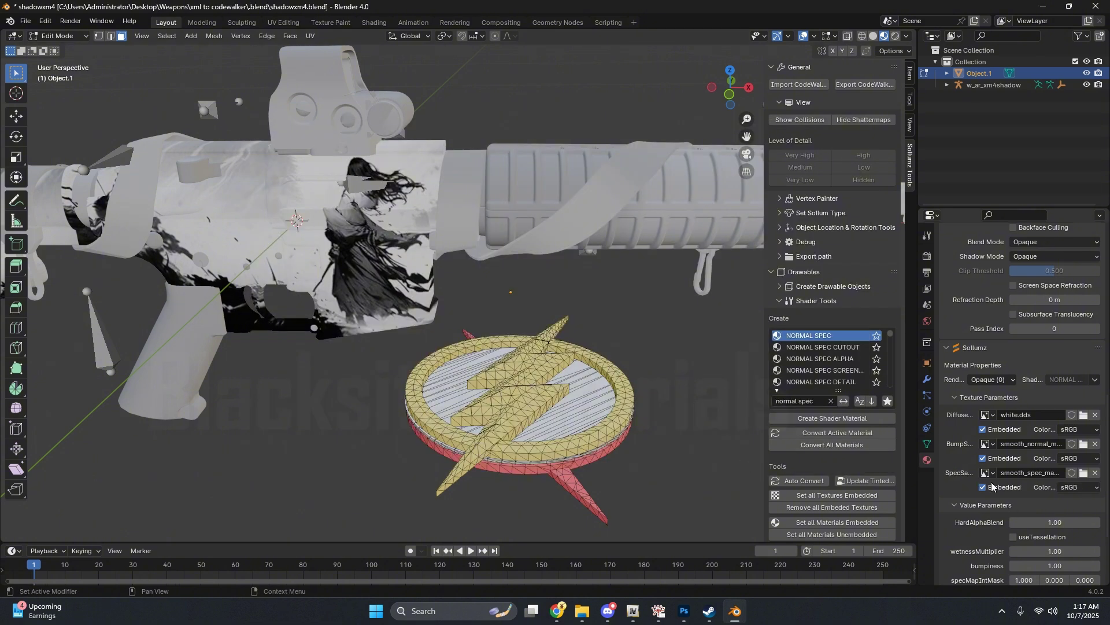
pyautogui.scroll(-3, 1039, 470)
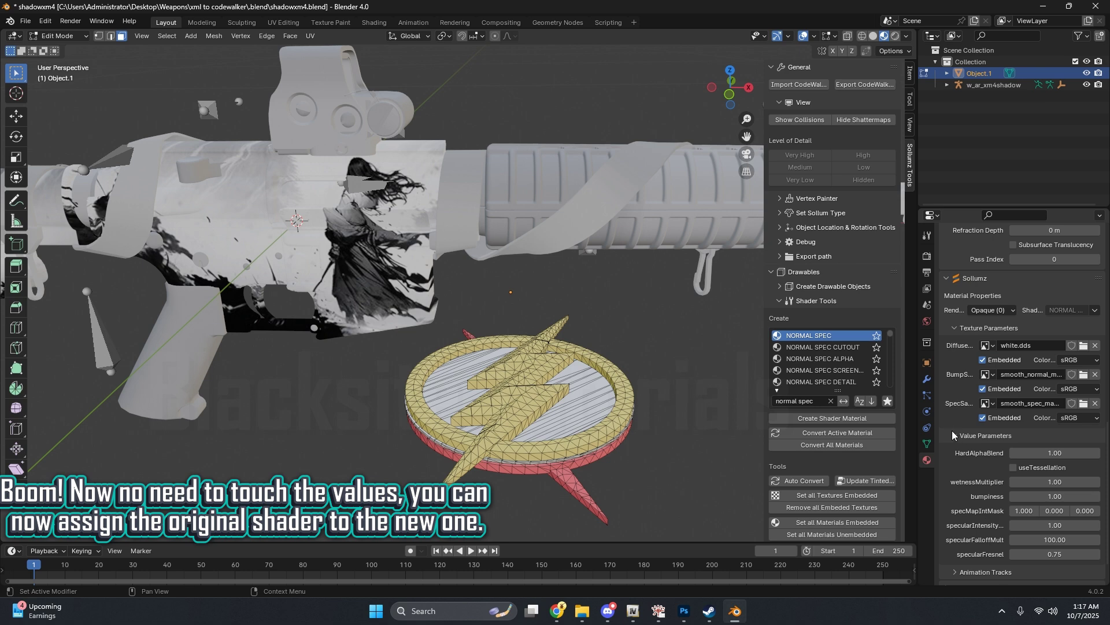
# Select the emblem faces using the original White material and assign them to the new white material.
pyautogui.scroll(15, 952, 432)
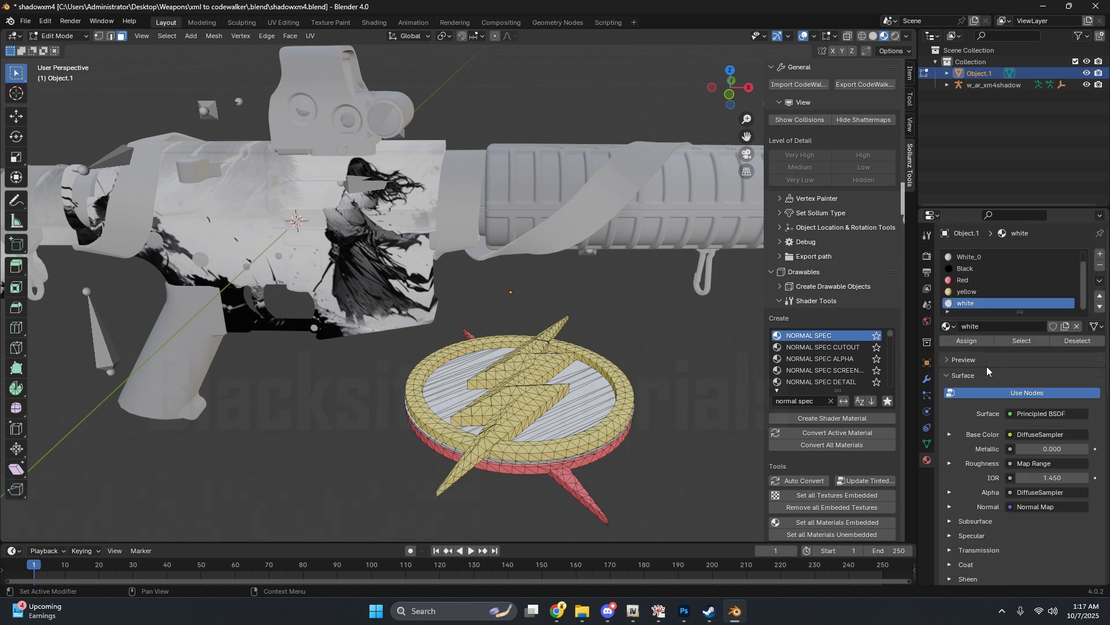
pyautogui.scroll(1, 997, 266)
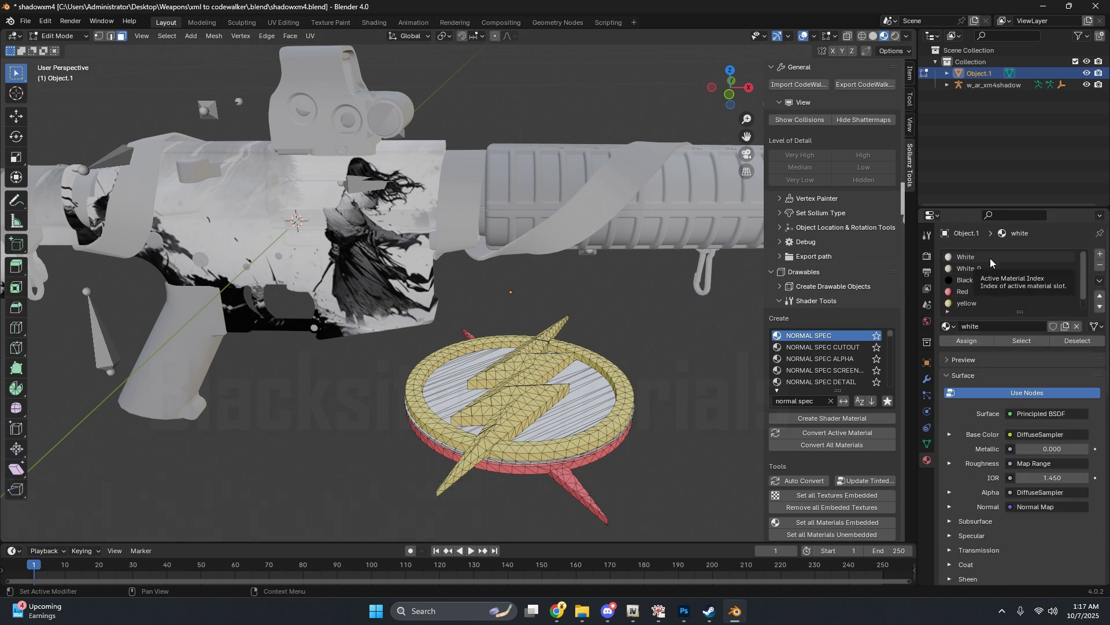
pyautogui.click(987, 258)
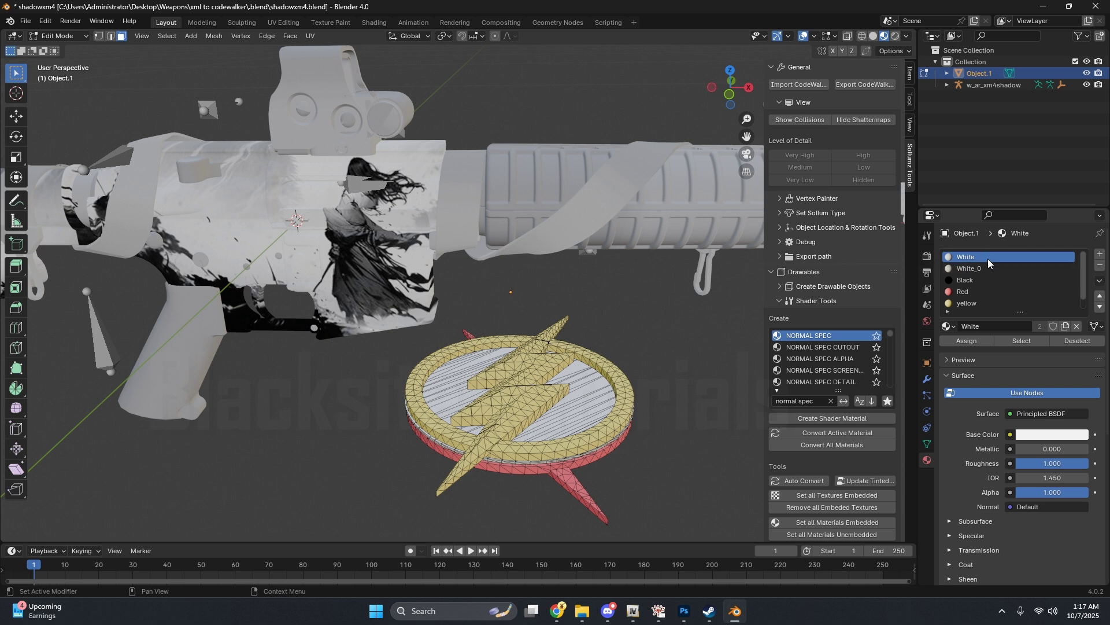
pyautogui.scroll(-1, 1003, 279)
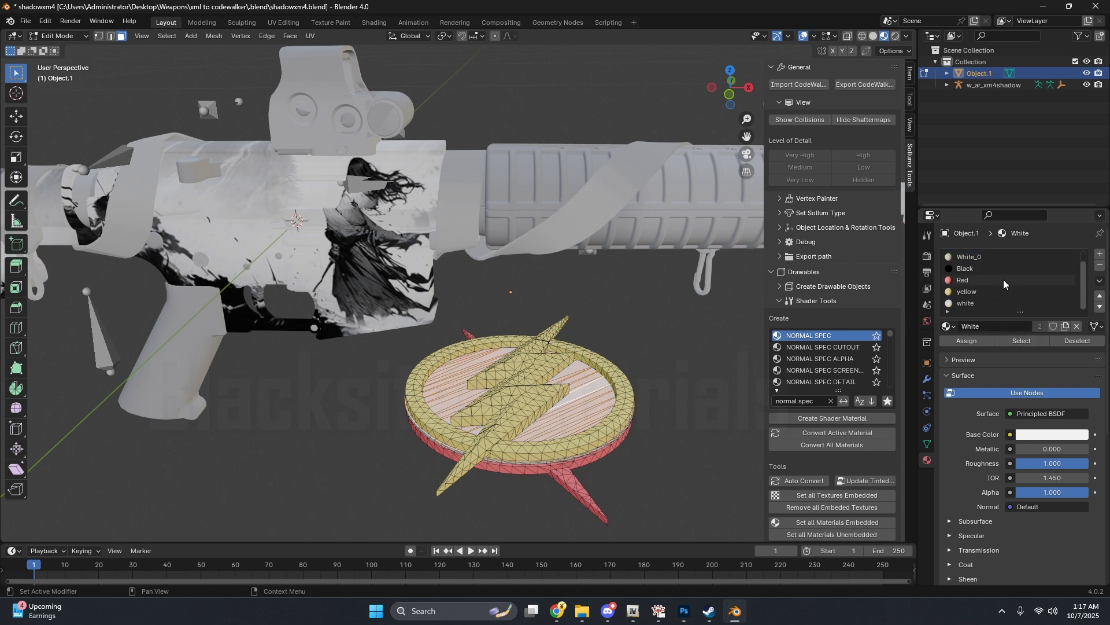
pyautogui.click(979, 302)
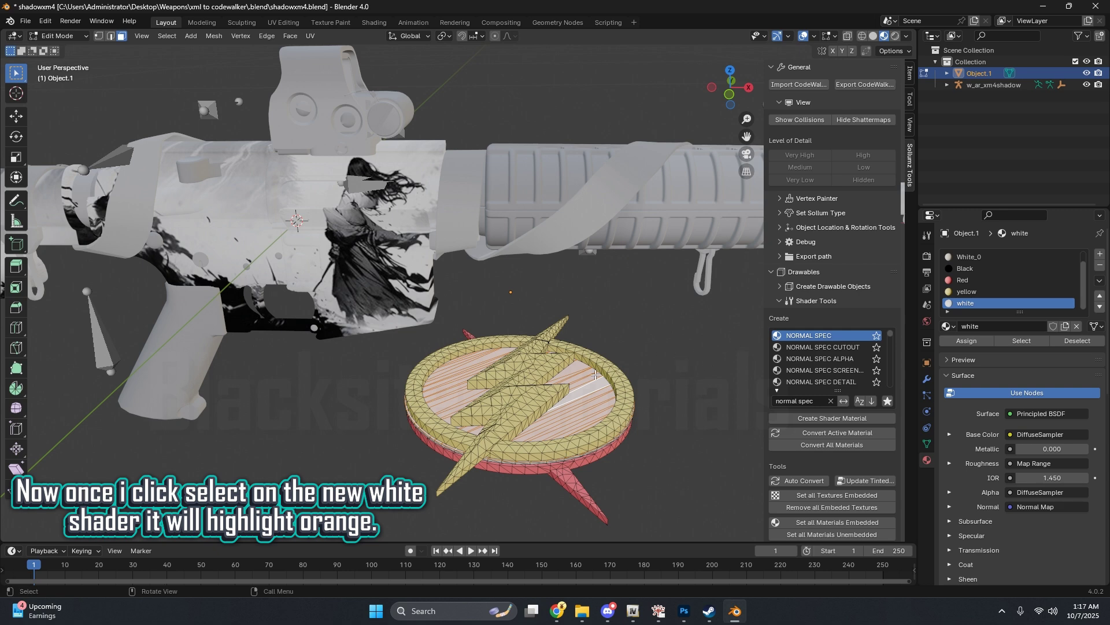
pyautogui.click(689, 368)
# Remove the original White material slot from the emblem in Object Mode.
pyautogui.scroll(1, 1041, 262)
pyautogui.click(1006, 255)
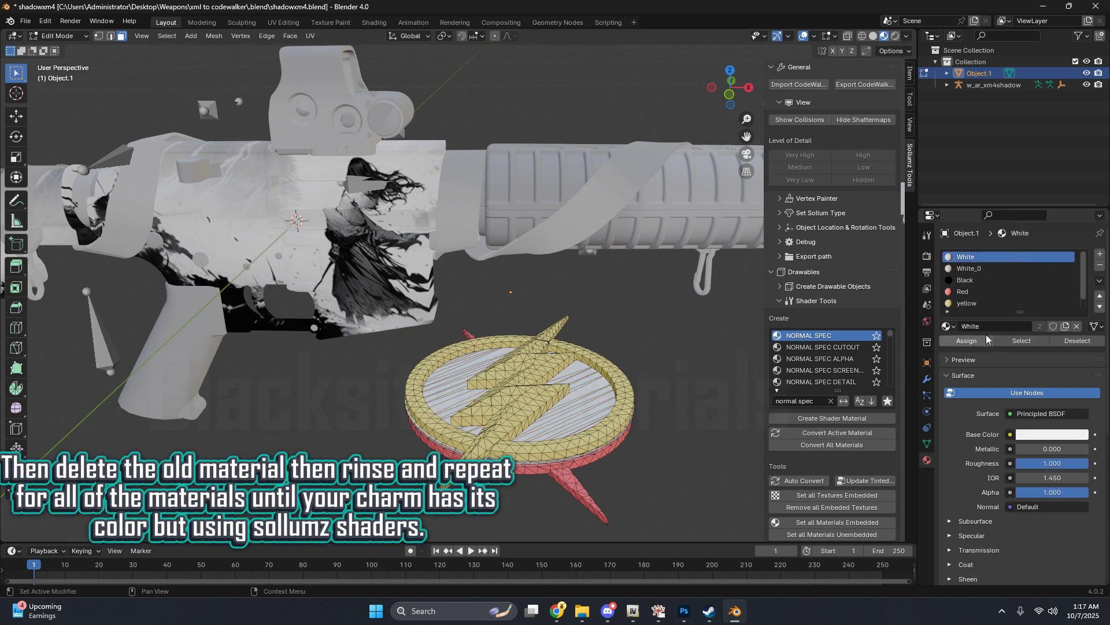
pyautogui.press('Tab')
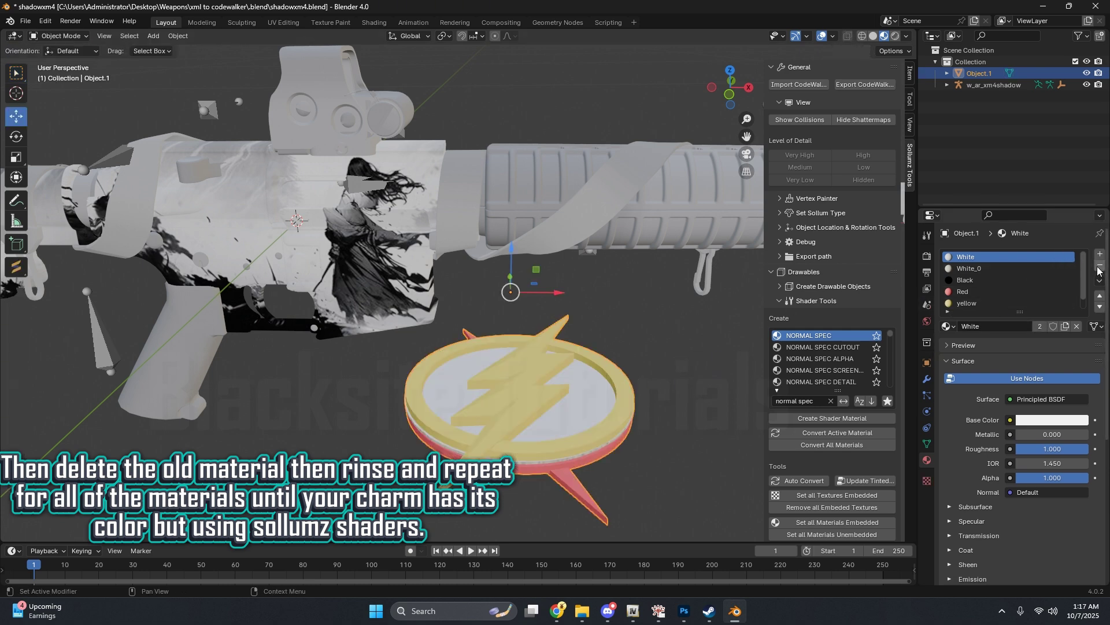
pyautogui.click(1100, 265)
# In Edit Mode, select the White_0 faces and create another NORMAL SPEC shader material named white_0.
pyautogui.press('Tab')
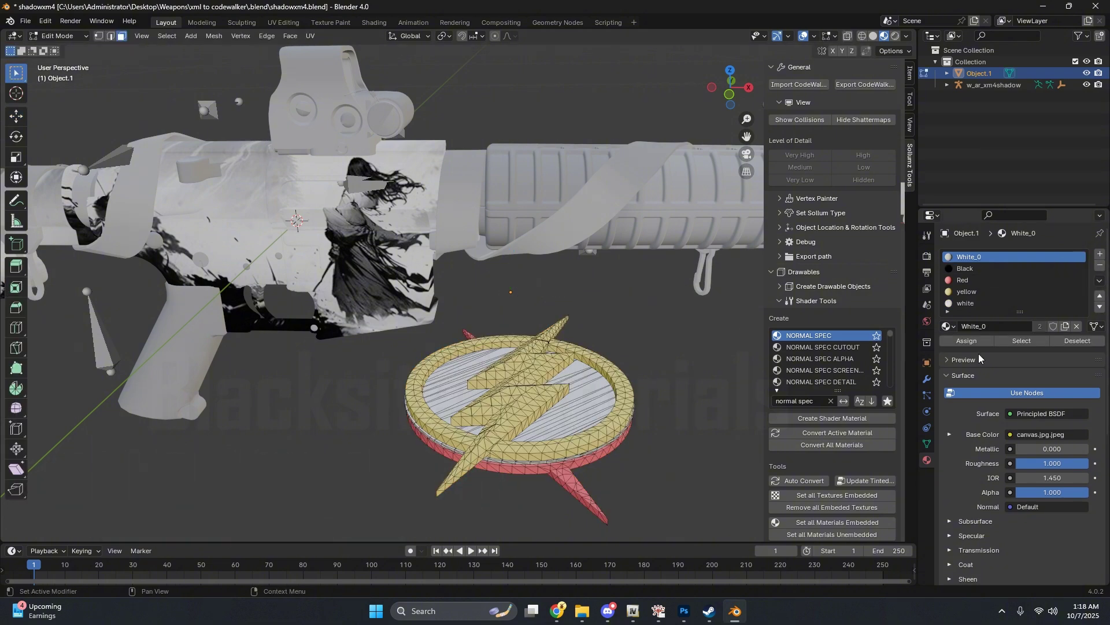
pyautogui.click(1021, 340)
pyautogui.moveTo(665, 358); pyautogui.dragTo(647, 331, button='middle')
pyautogui.click(812, 418)
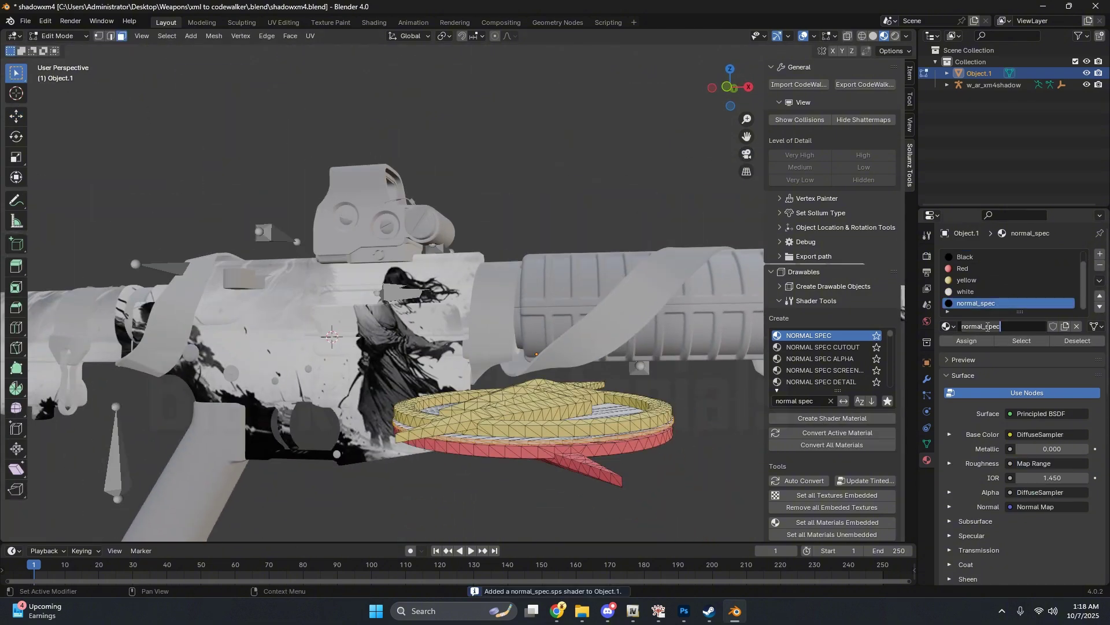
pyautogui.doubleClick(992, 327)
pyautogui.write('white_')
pyautogui.press('Return')
# Load white.dds from the dds folder as the white_0 material's diffuse texture and embed it.
pyautogui.scroll(-14, 1008, 479)
pyautogui.click(1084, 509)
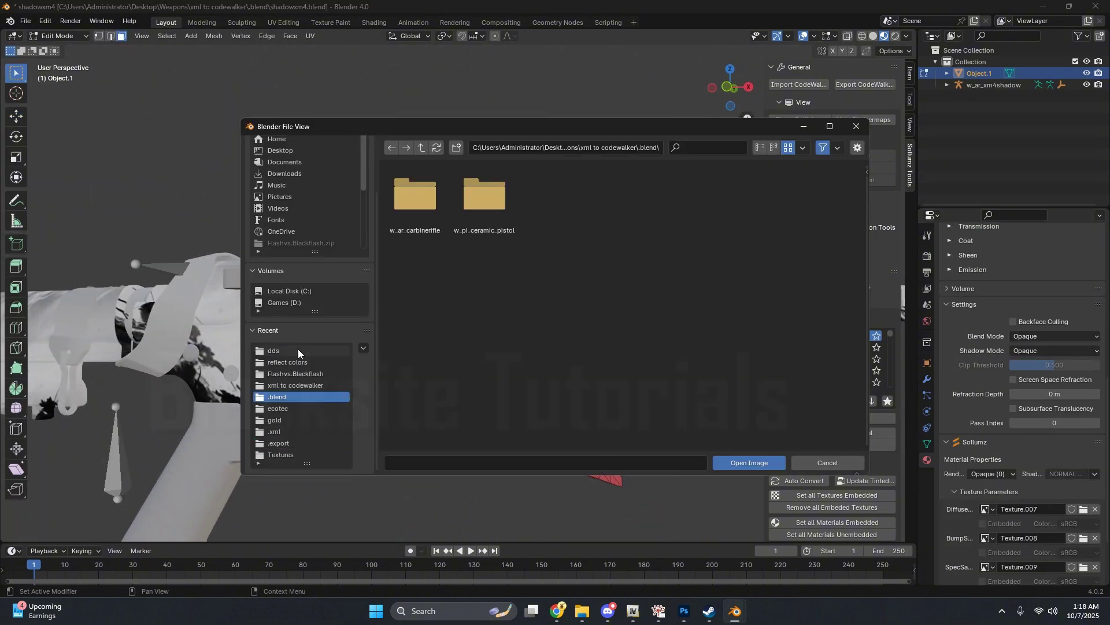
pyautogui.click(293, 348)
pyautogui.scroll(-8, 653, 370)
pyautogui.doubleClick(558, 400)
pyautogui.click(1015, 524)
# Load and embed the smooth normal map and smooth spec map as the white_0 material's bump and specular textures.
pyautogui.click(1083, 538)
pyautogui.scroll(-8, 556, 329)
pyautogui.doubleClick(485, 400)
pyautogui.click(1013, 553)
pyautogui.click(1084, 567)
pyautogui.scroll(-8, 563, 355)
pyautogui.doubleClick(564, 356)
# Reassign the original White_0 faces to the new white_0 material and remove the White_0 slot from the emblem.
pyautogui.scroll(10, 982, 418)
pyautogui.scroll(4, 982, 418)
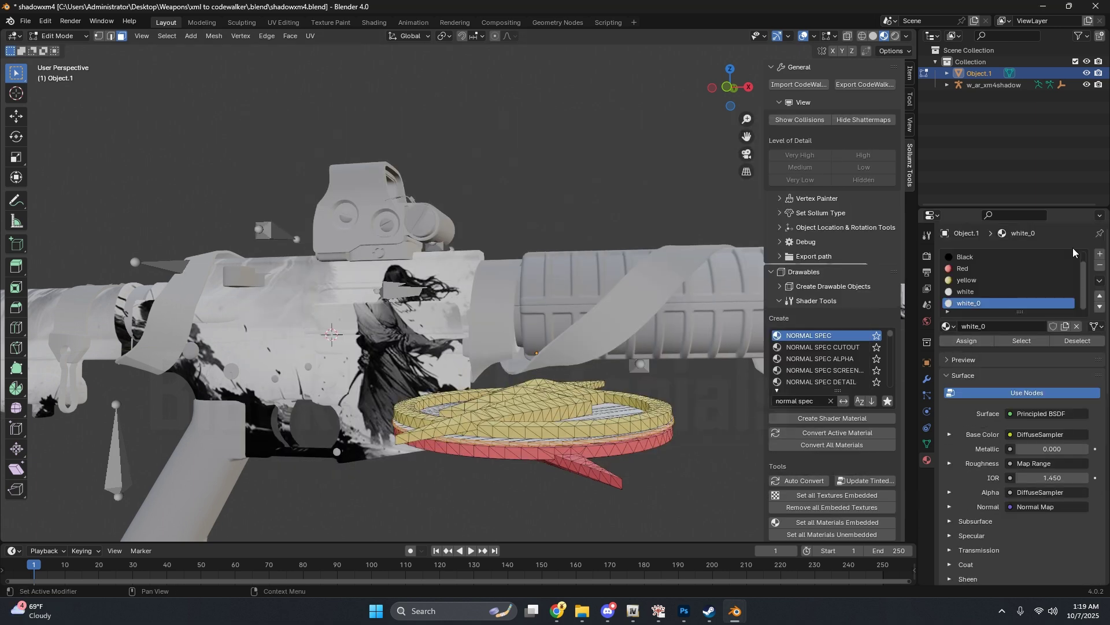
pyautogui.press('Tab')
pyautogui.click(989, 258)
pyautogui.press('Tab')
# Select the faces using the Black material on the emblem's back and create a NORMAL SPEC shader material named black.
pyautogui.moveTo(486, 382); pyautogui.dragTo(532, 254, button='middle')
pyautogui.click(1022, 340)
pyautogui.moveTo(521, 324); pyautogui.dragTo(553, 393, button='middle')
pyautogui.click(832, 418)
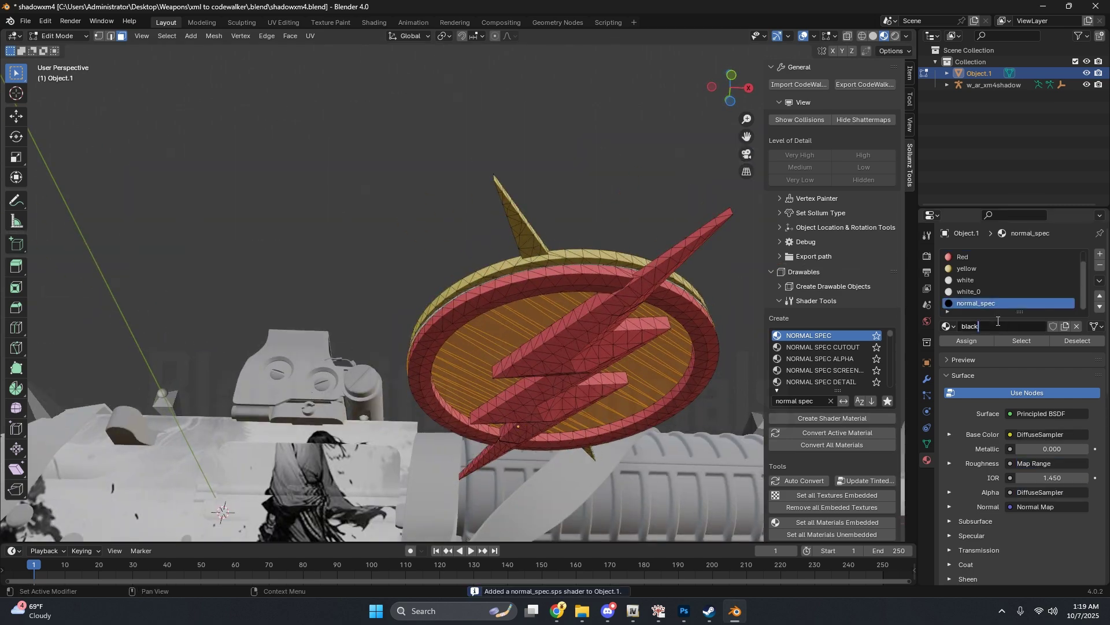
# Load black.dds as the black material's diffuse texture, embed it, and fill in its bump and specular textures.
pyautogui.scroll(-20, 997, 370)
pyautogui.click(1084, 426)
pyautogui.doubleClick(415, 197)
pyautogui.click(982, 440)
pyautogui.click(1084, 455)
pyautogui.click(1084, 483)
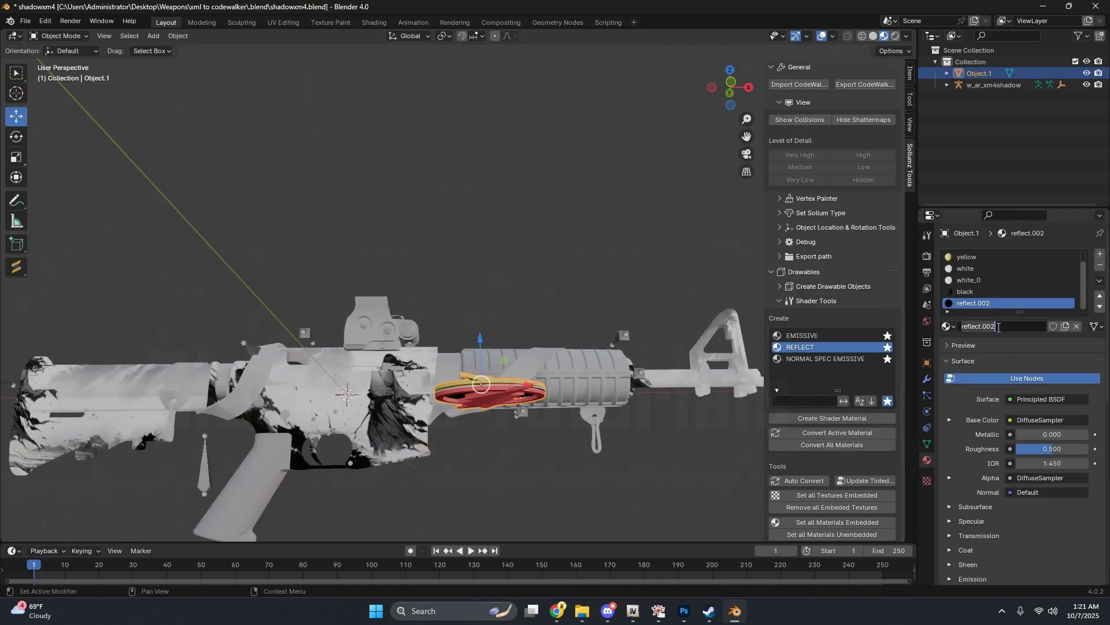
# Name the new REFLECT material red and load its diffuse and environment textures.
pyautogui.click(1084, 469)
pyautogui.doubleClick(694, 328)
pyautogui.click(1084, 498)
# Assign the faces using the original Red material to the new red material and remove the Red slot.
pyautogui.scroll(20, 1023, 405)
pyautogui.press('Tab')
pyautogui.click(1003, 256)
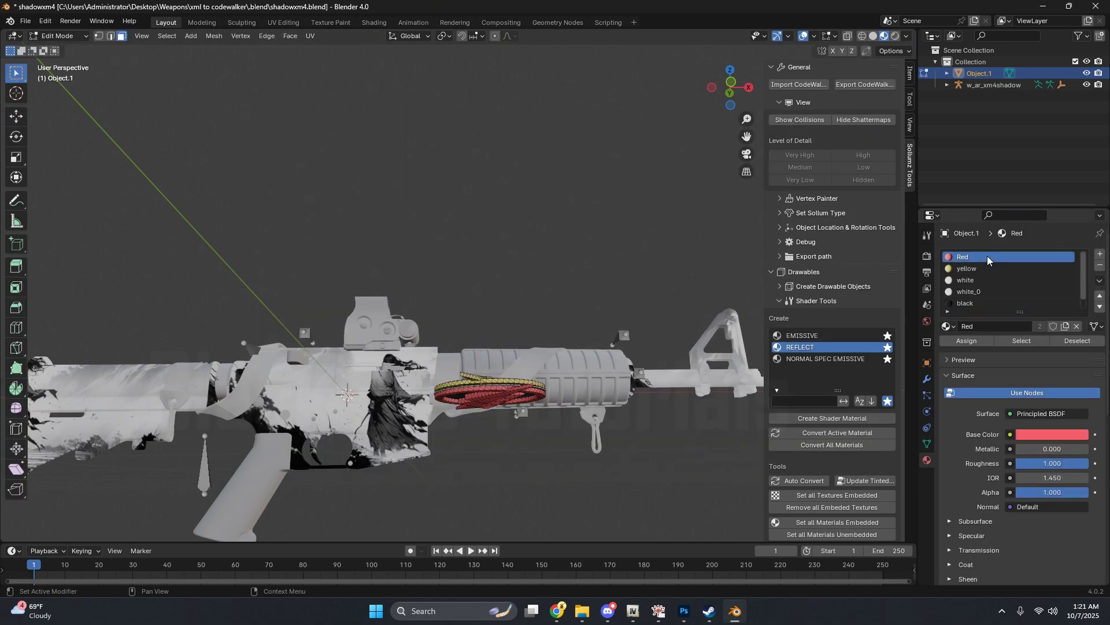
pyautogui.click(1021, 342)
pyautogui.click(995, 303)
pyautogui.click(972, 342)
pyautogui.press('Tab')
pyautogui.click(995, 257)
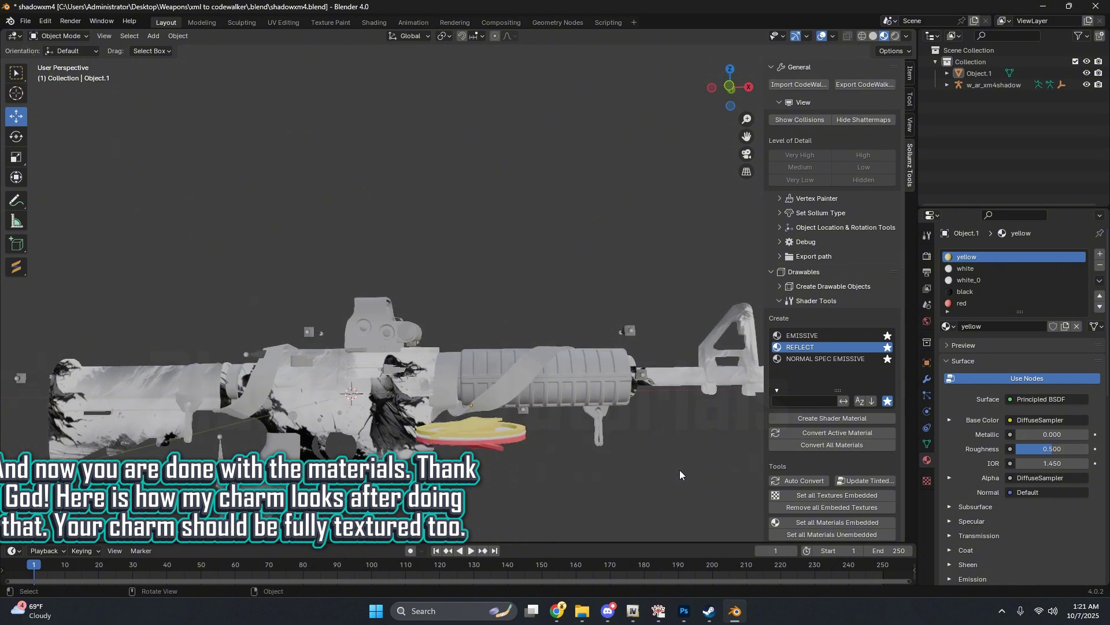
# Select the textured emblem in Object Mode and convert it to a Sollumz drawable.
pyautogui.moveTo(679, 466); pyautogui.dragTo(651, 397, button='middle')
pyautogui.scroll(-3, 647, 390)
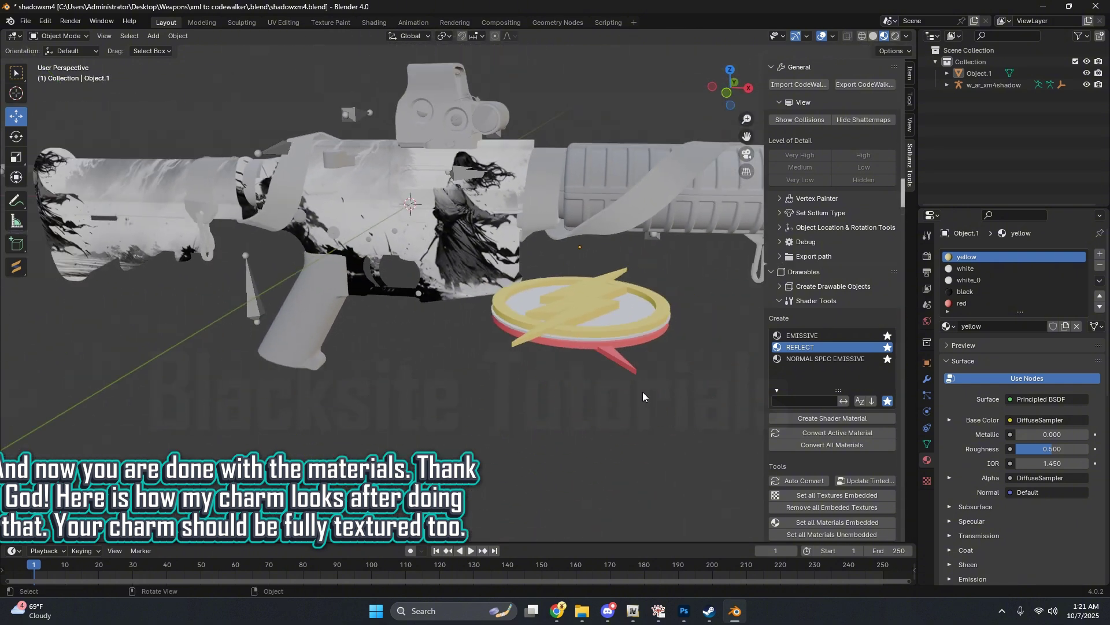
pyautogui.click(626, 321)
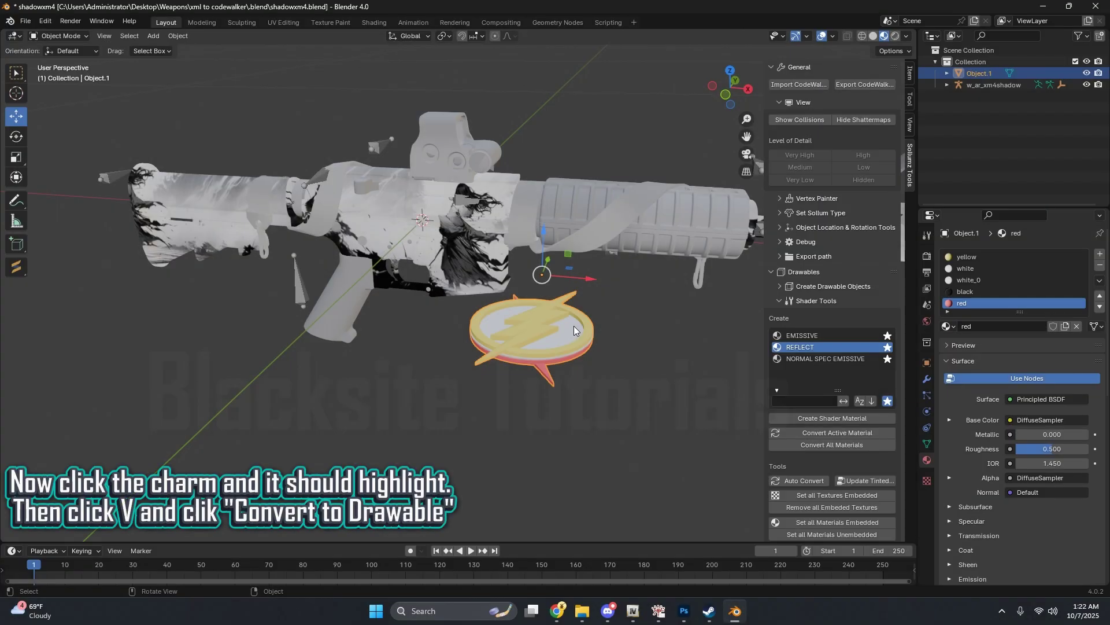
pyautogui.press('v')
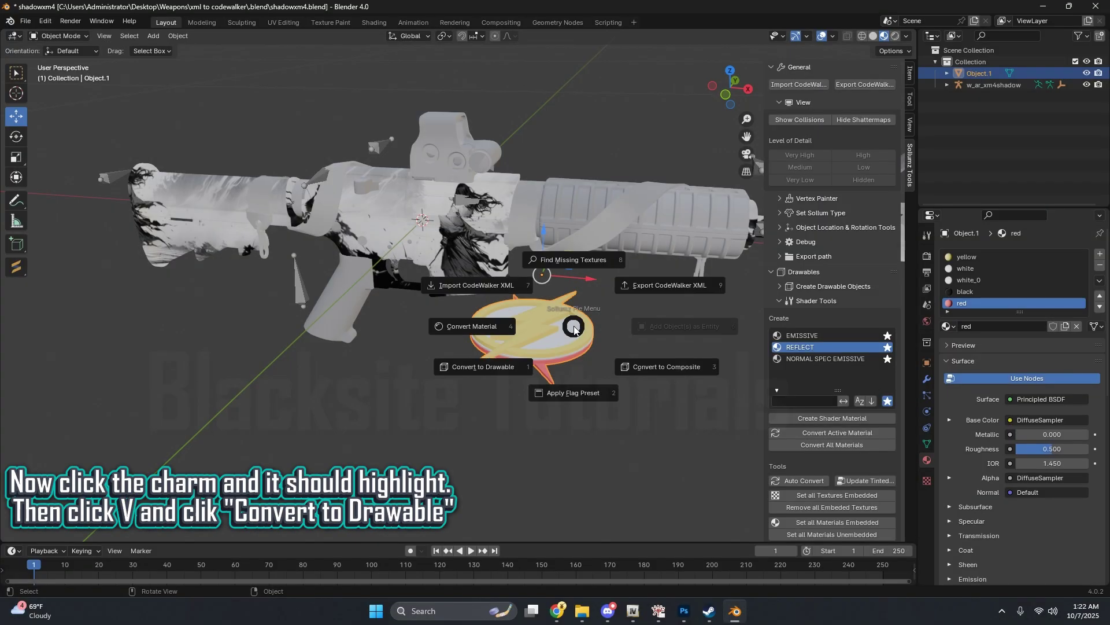
pyautogui.click(517, 366)
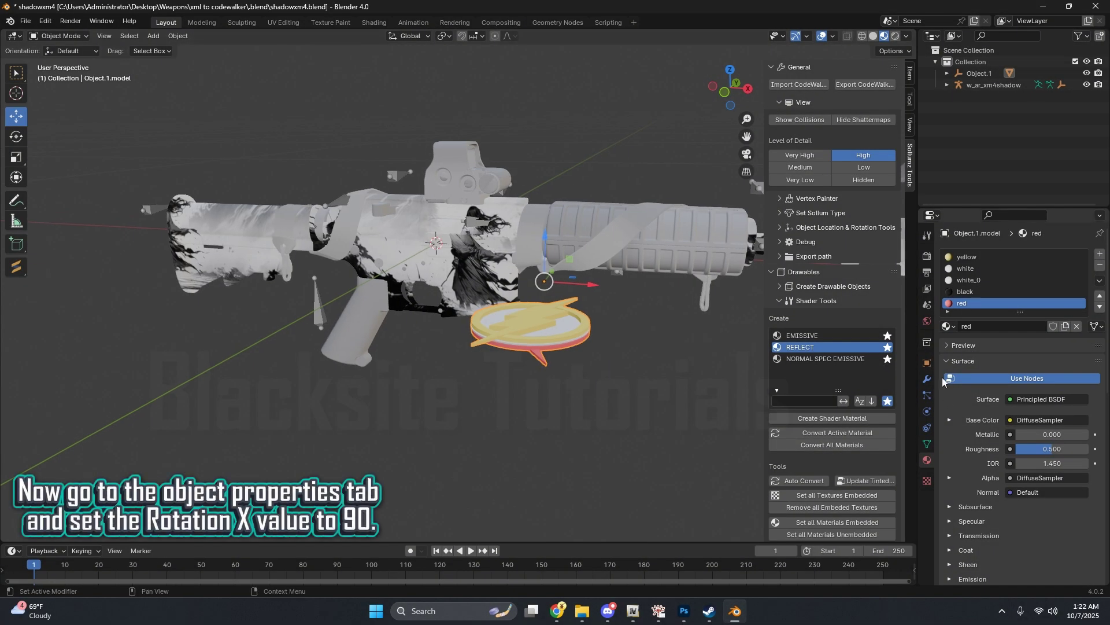
# Set the charm object's X rotation to 90°.
pyautogui.click(928, 364)
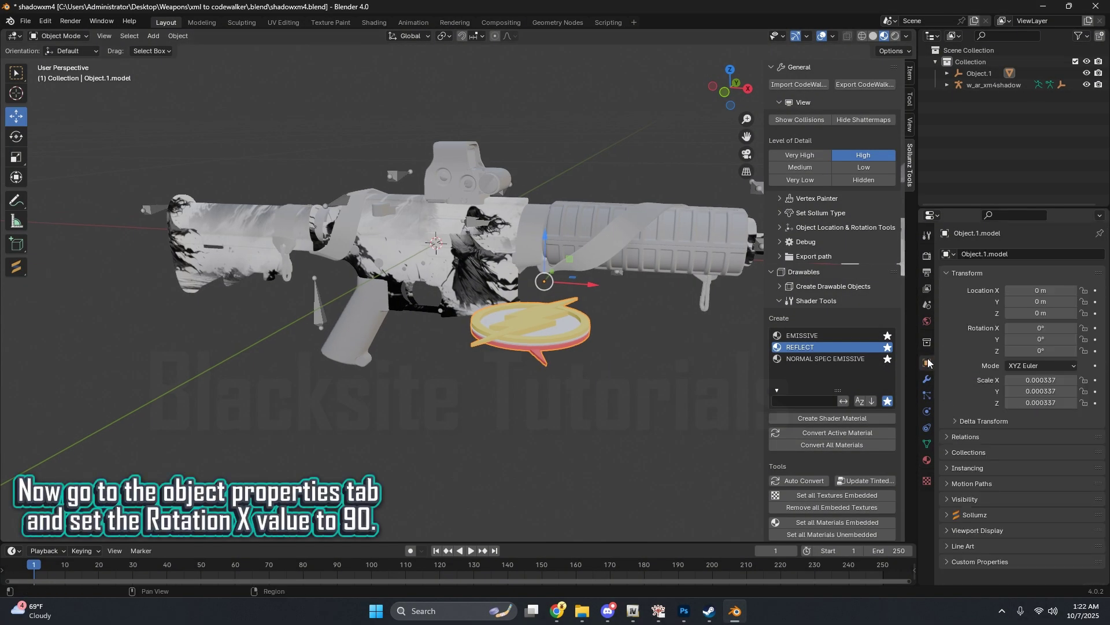
pyautogui.press('n')
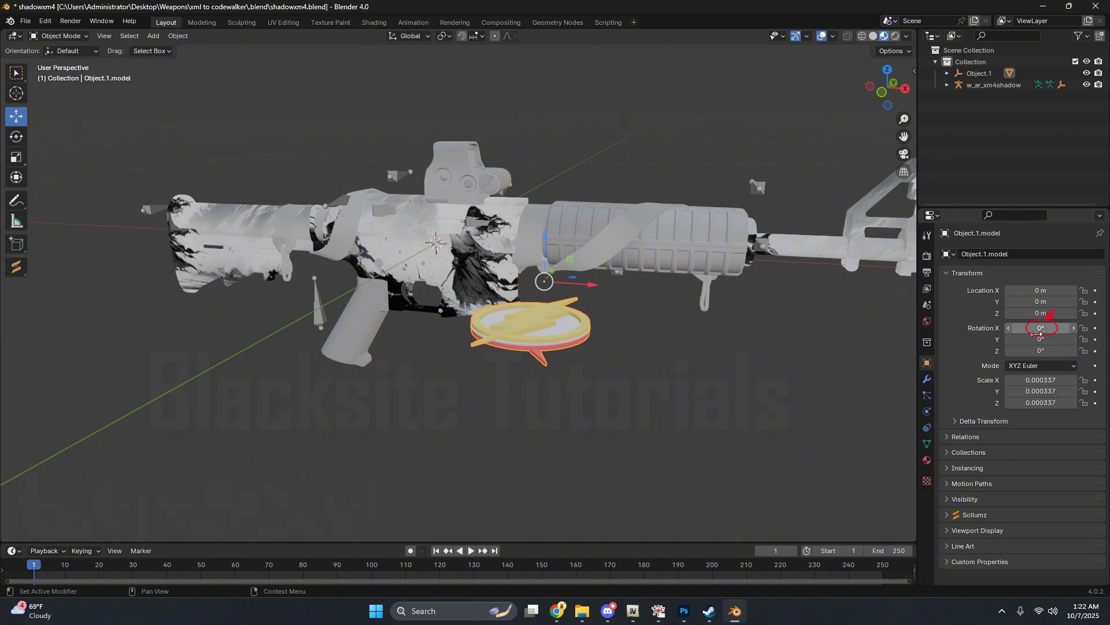
pyautogui.click(1031, 328)
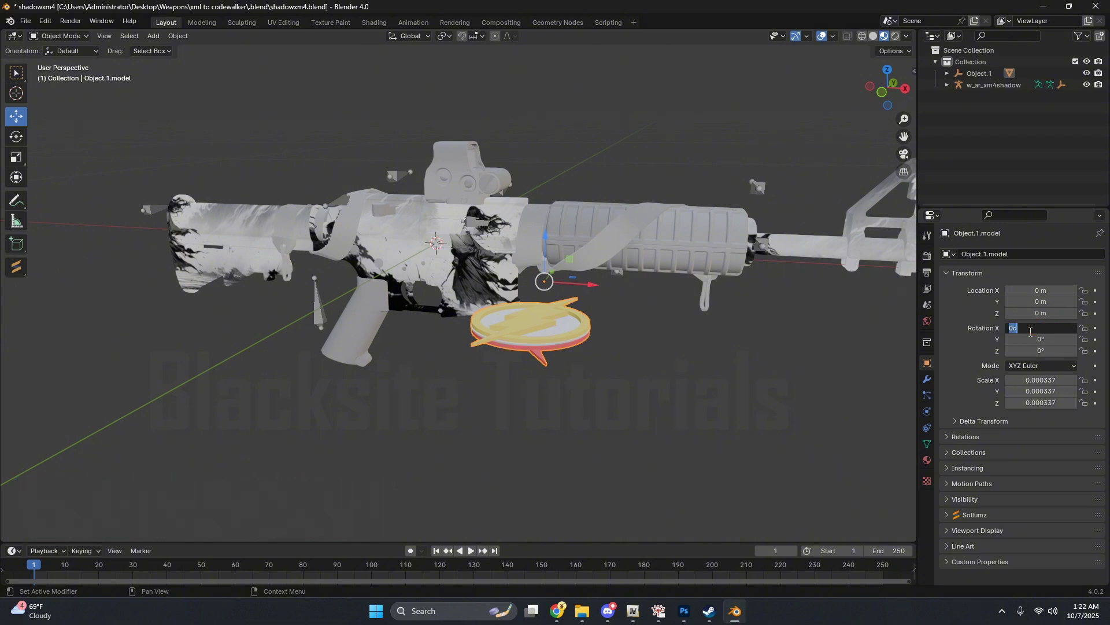
pyautogui.write('90')
pyautogui.press('Return')
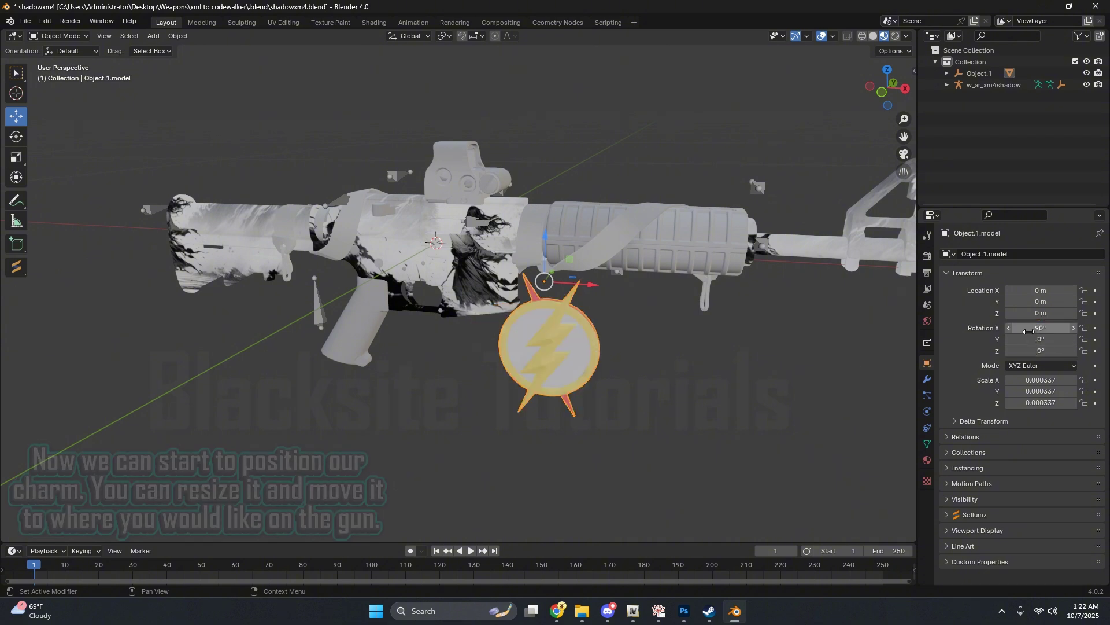
# Scale the charm down to about 0.000169 and move it towards the strap hanging from the rifle's handguard.
pyautogui.moveTo(602, 407); pyautogui.dragTo(461, 375, button='middle')
pyautogui.press('s')
pyautogui.click(637, 387)
pyautogui.moveTo(567, 302); pyautogui.dragTo(650, 303)
pyautogui.moveTo(461, 336); pyautogui.dragTo(491, 354, button='middle')
pyautogui.scroll(3, 682, 332)
# Move the charm along its axes so that it hangs from the lower end of the handguard strap.
pyautogui.press('g')
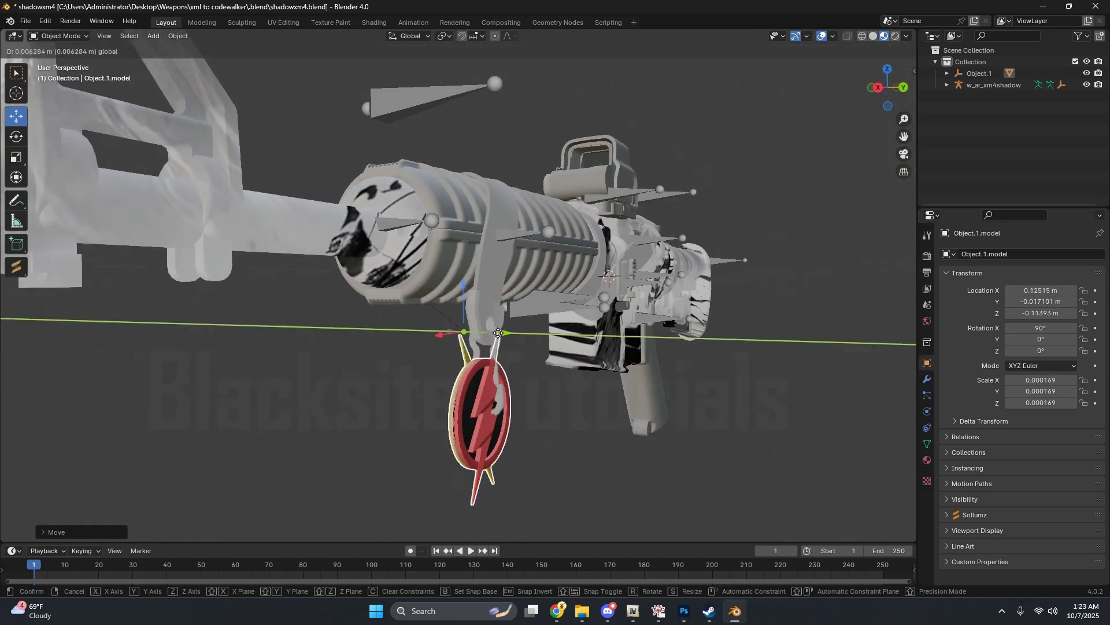
pyautogui.moveTo(494, 334); pyautogui.dragTo(476, 333)
pyautogui.moveTo(475, 333); pyautogui.dragTo(524, 310, button='middle')
pyautogui.moveTo(524, 310); pyautogui.dragTo(524, 322)
pyautogui.moveTo(523, 322); pyautogui.dragTo(498, 371, button='middle')
pyautogui.moveTo(497, 371); pyautogui.dragTo(483, 373)
pyautogui.moveTo(484, 372); pyautogui.dragTo(688, 417, button='middle')
pyautogui.moveTo(688, 416); pyautogui.dragTo(709, 416)
pyautogui.moveTo(708, 415); pyautogui.dragTo(416, 376, button='middle')
# Rotate the charm 23° about Z and fine-tune its position to about X 0.11265, Y -0.03556, Z -0.11216 m.
pyautogui.moveTo(593, 330); pyautogui.dragTo(610, 354)
pyautogui.moveTo(1041, 351); pyautogui.dragTo(1049, 350)
pyautogui.moveTo(665, 382)
pyautogui.mouseDown(button='middle')
pyautogui.moveTo(349, 371)
pyautogui.moveTo(665, 394)
pyautogui.mouseUp(button='middle')
pyautogui.moveTo(1041, 350); pyautogui.dragTo(1048, 350)
pyautogui.moveTo(729, 417); pyautogui.dragTo(693, 429, button='middle')
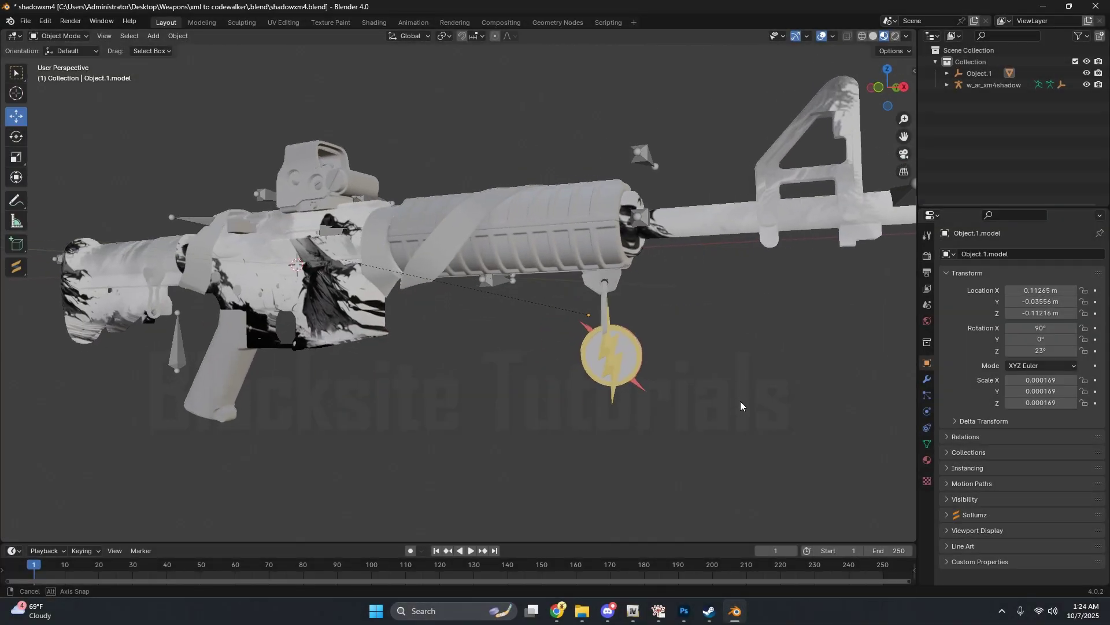
pyautogui.moveTo(740, 400); pyautogui.dragTo(476, 363, button='middle')
pyautogui.click(572, 332)
pyautogui.moveTo(575, 331); pyautogui.dragTo(445, 343, button='middle')
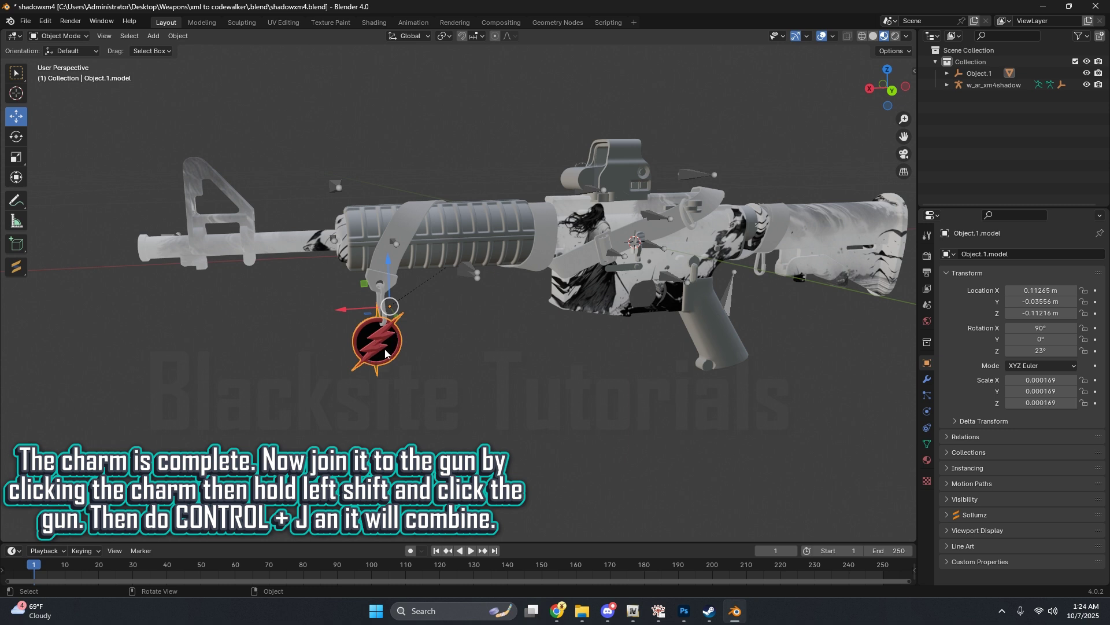
# Join the charm to the rifle's Gun_Root mesh, with the rifle as the active object.
pyautogui.keyDown('shift'); pyautogui.click(438, 239); pyautogui.keyUp('shift')
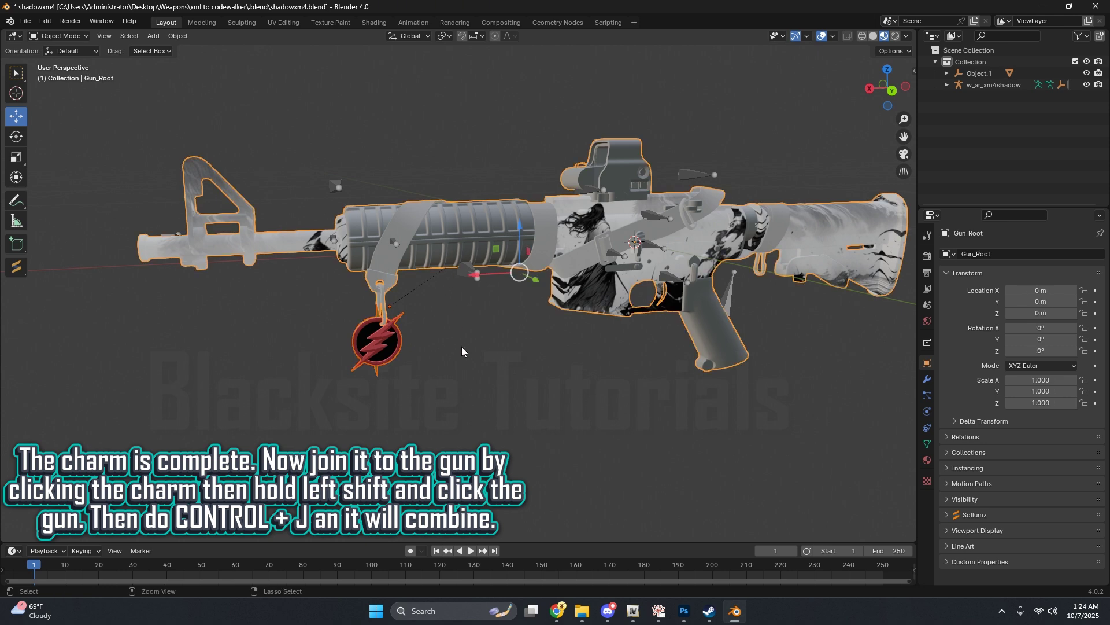
pyautogui.hotkey('ctrl', 'j')
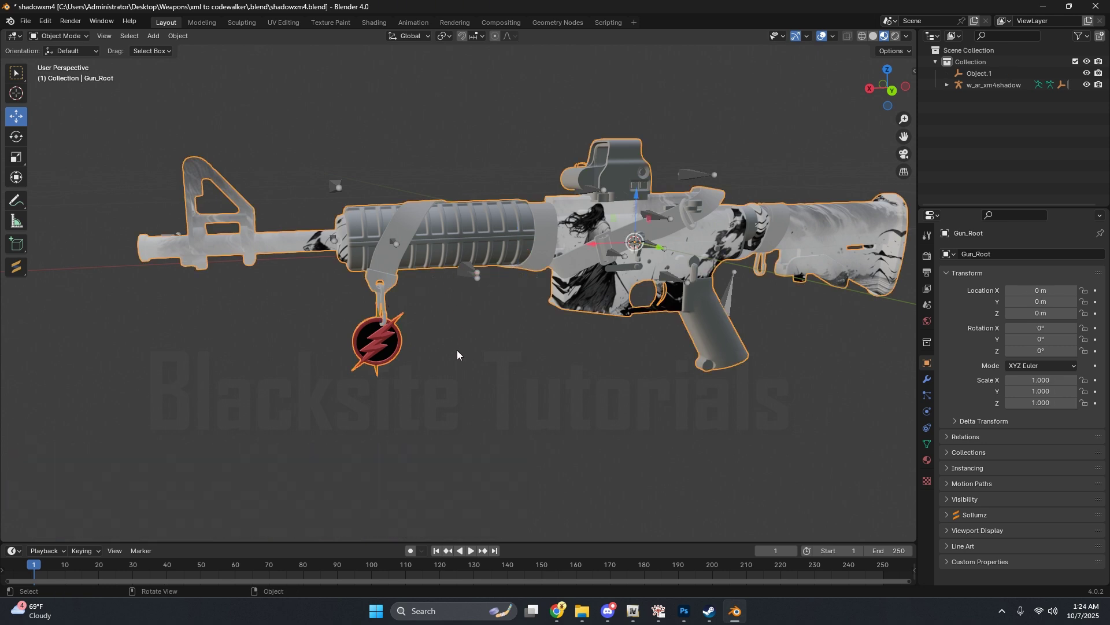
# Try moving the joined rifle mesh to check that the charm follows it.
pyautogui.click(444, 347)
pyautogui.click(486, 245)
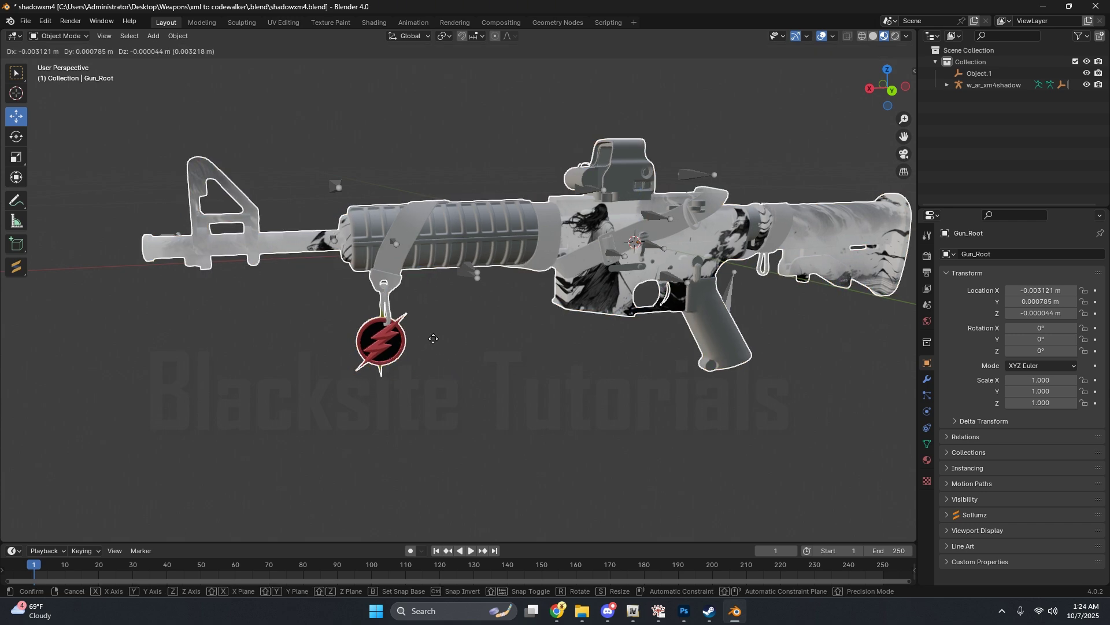
pyautogui.press('g')
pyautogui.press('Escape')
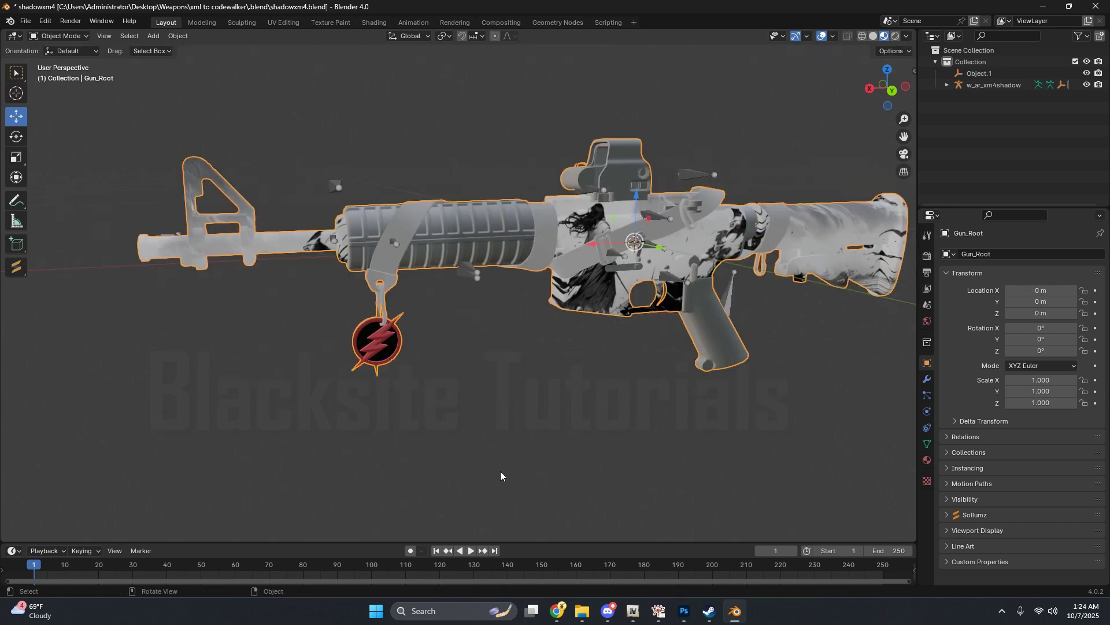
# Delete the leftover Object.1 parent of the charm from the collection.
pyautogui.click(617, 427)
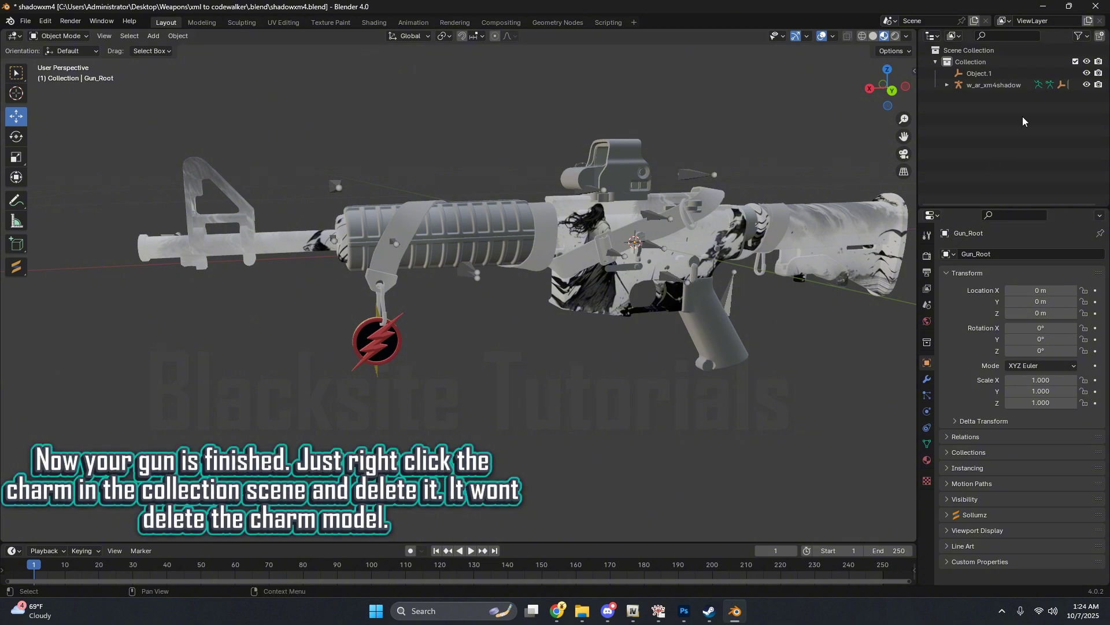
pyautogui.click(1009, 73)
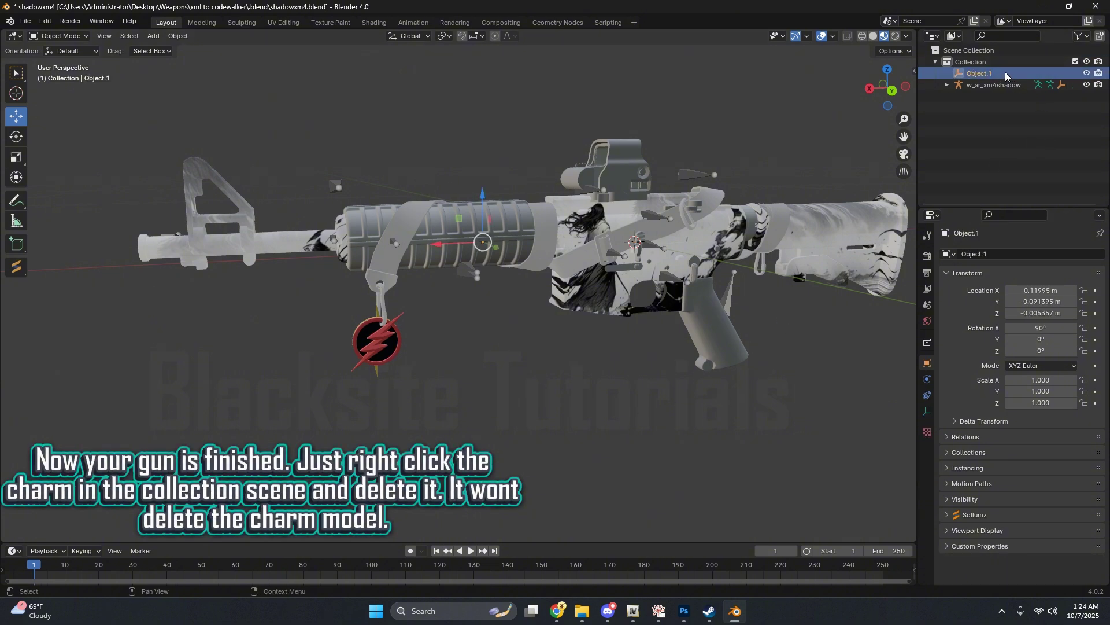
pyautogui.rightClick(1003, 72)
pyautogui.click(968, 110)
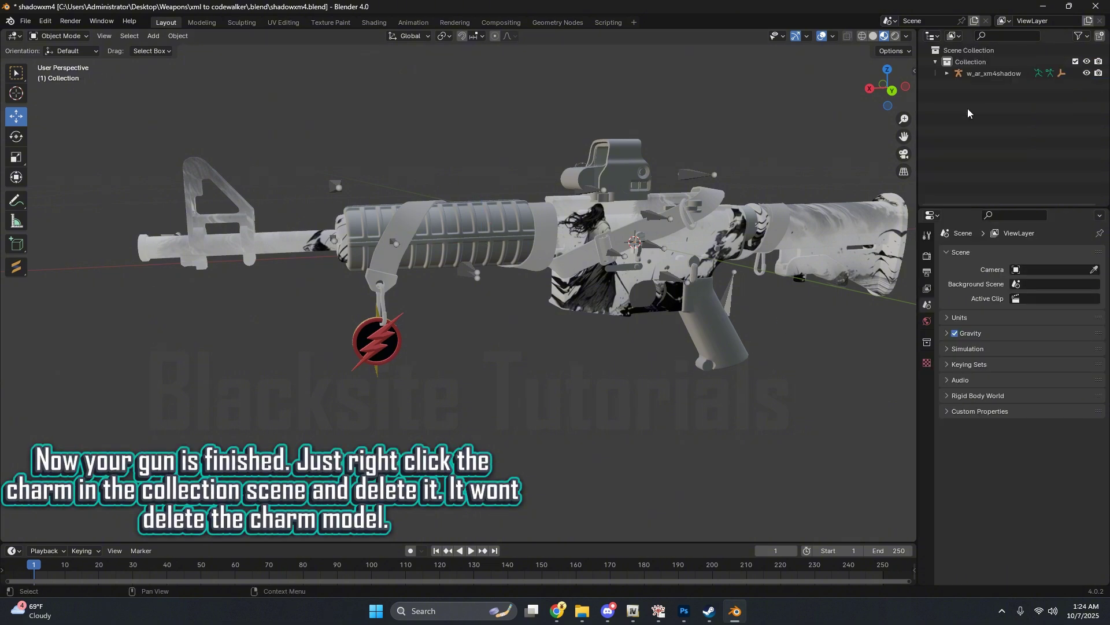
# Select all objects and export them with Sollumz as CodeWalker XML to the .export folder, closing the info log.
pyautogui.moveTo(879, 164); pyautogui.dragTo(461, 355, button='middle')
pyautogui.scroll(-4, 405, 335)
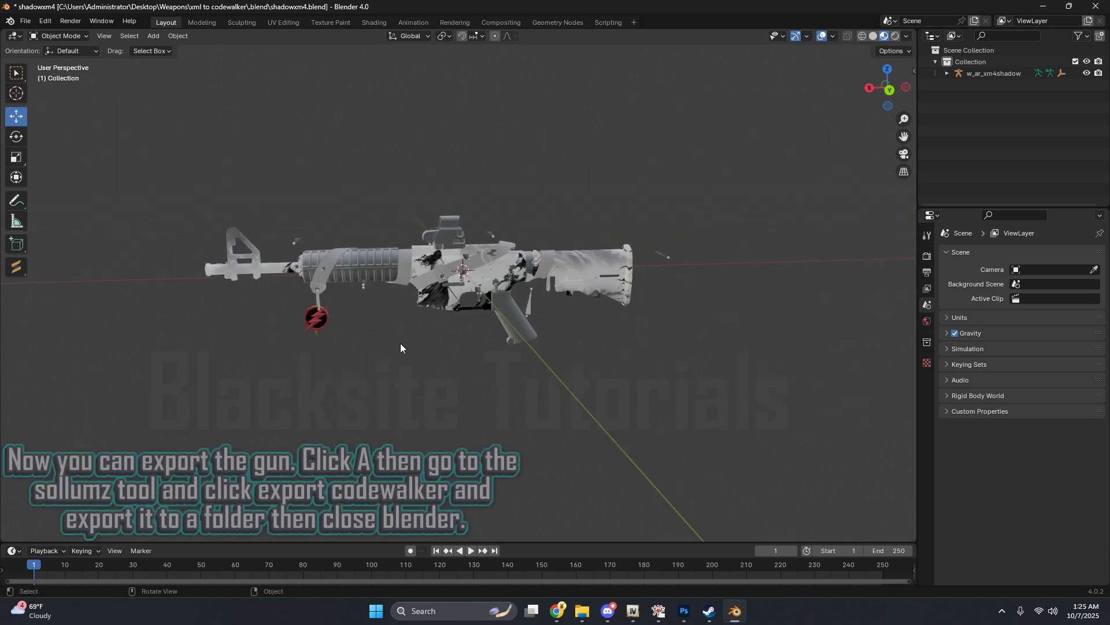
pyautogui.press('a')
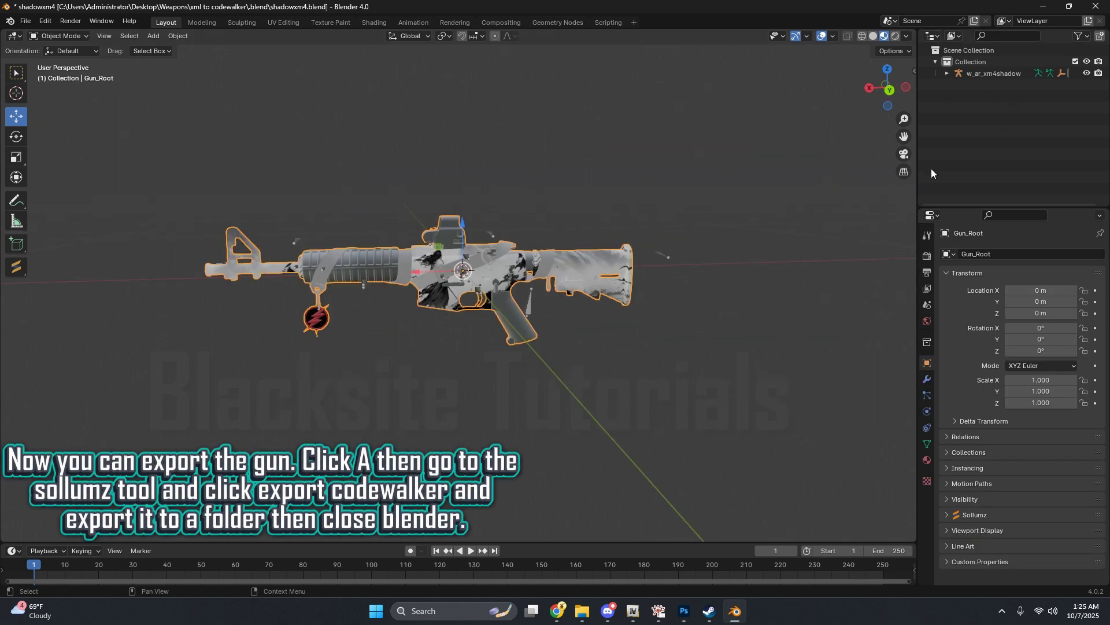
pyautogui.moveTo(914, 70); pyautogui.dragTo(768, 73)
pyautogui.click(775, 271)
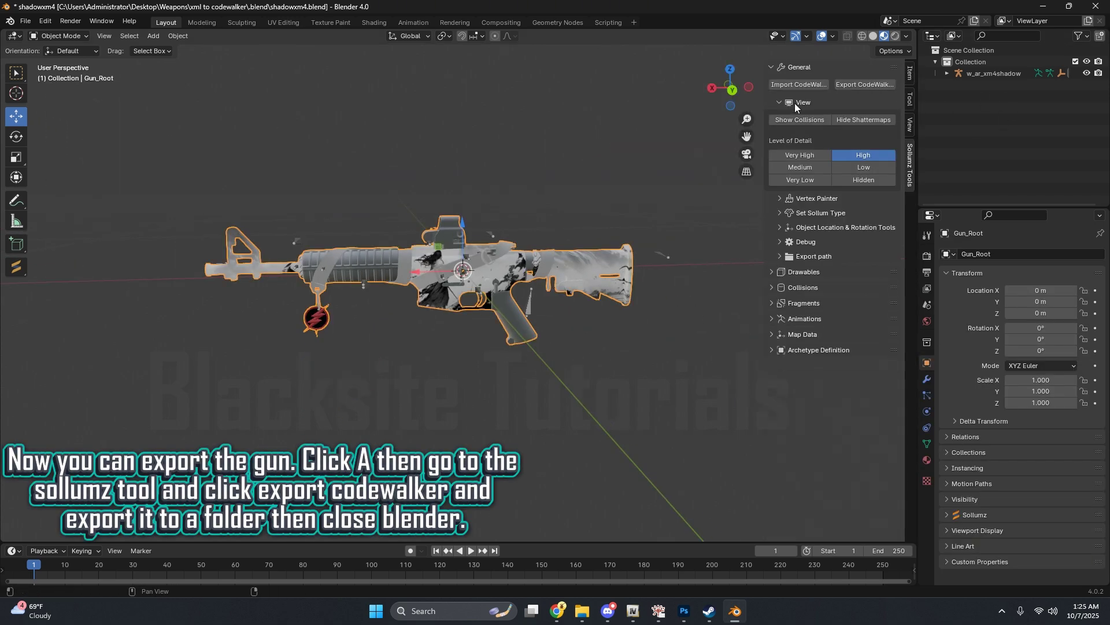
pyautogui.click(613, 411)
pyautogui.press('a')
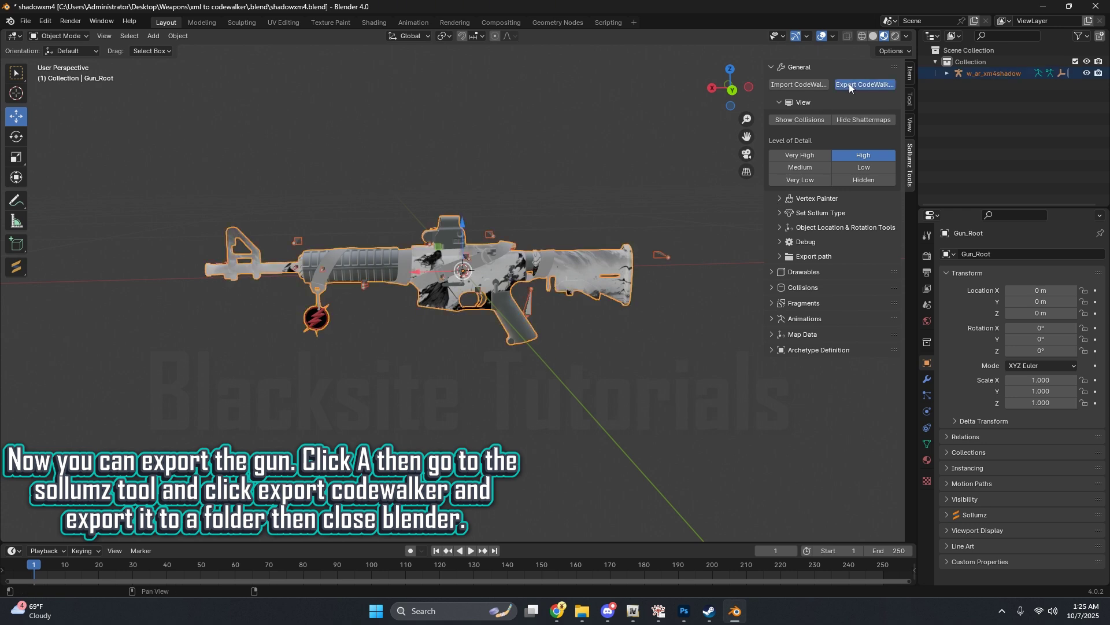
pyautogui.click(850, 86)
pyautogui.scroll(-3, 296, 430)
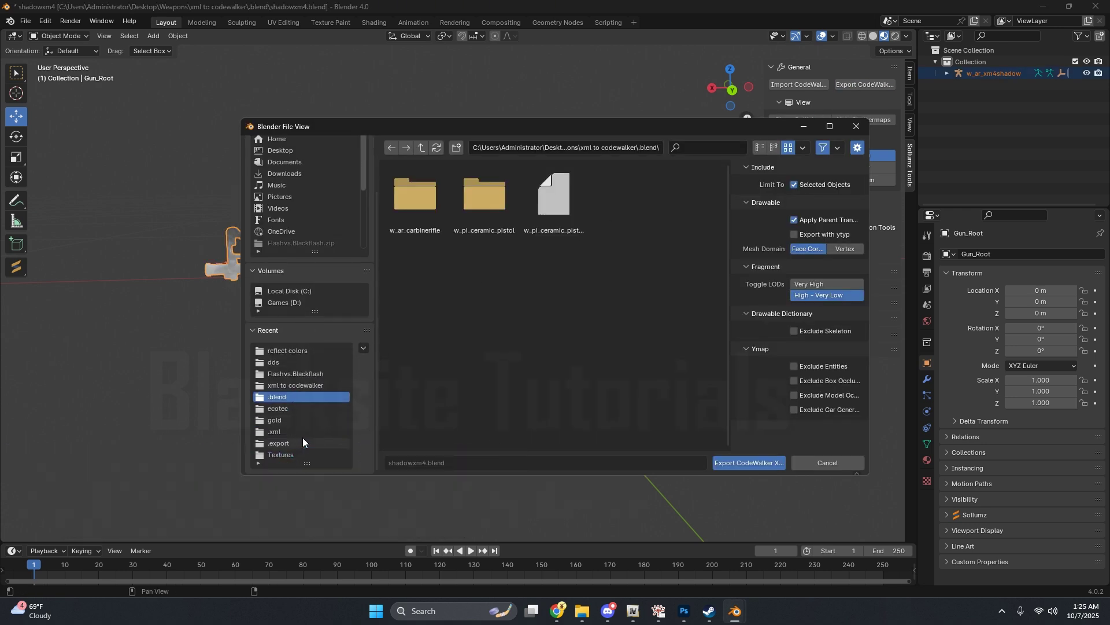
pyautogui.click(303, 441)
pyautogui.click(723, 464)
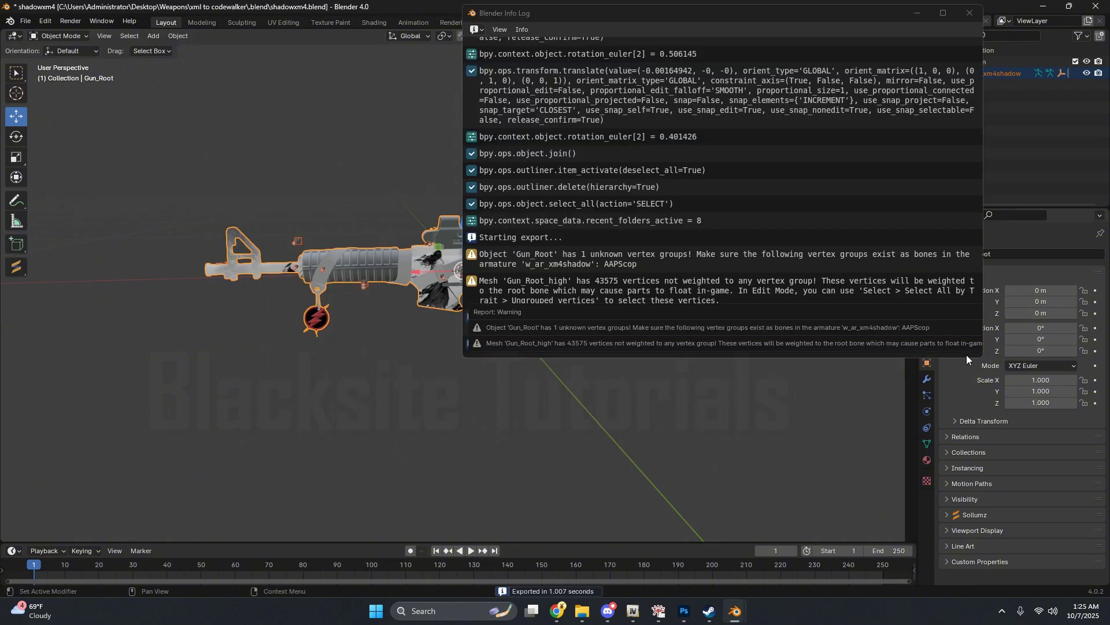
pyautogui.click(970, 12)
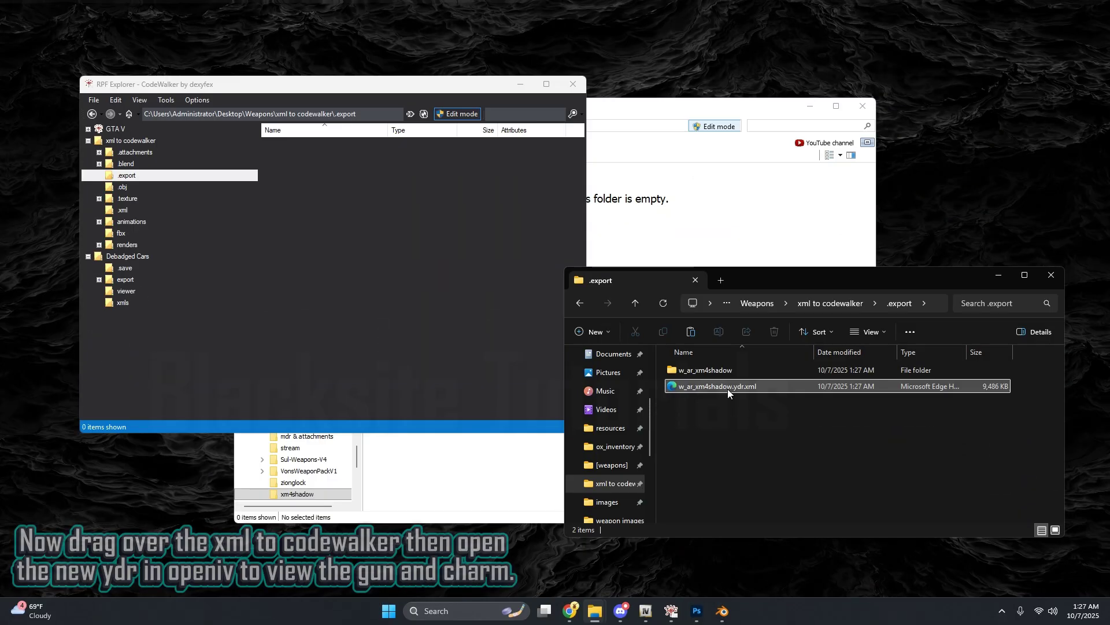
# Switch to CodeWalker's RPF Explorer, import w_ar_xm4shadow.ydr.xml into the .export folder and open w_ar_xm4shadow.ydr in OpenIV.
pyautogui.moveTo(727, 389); pyautogui.dragTo(459, 265)
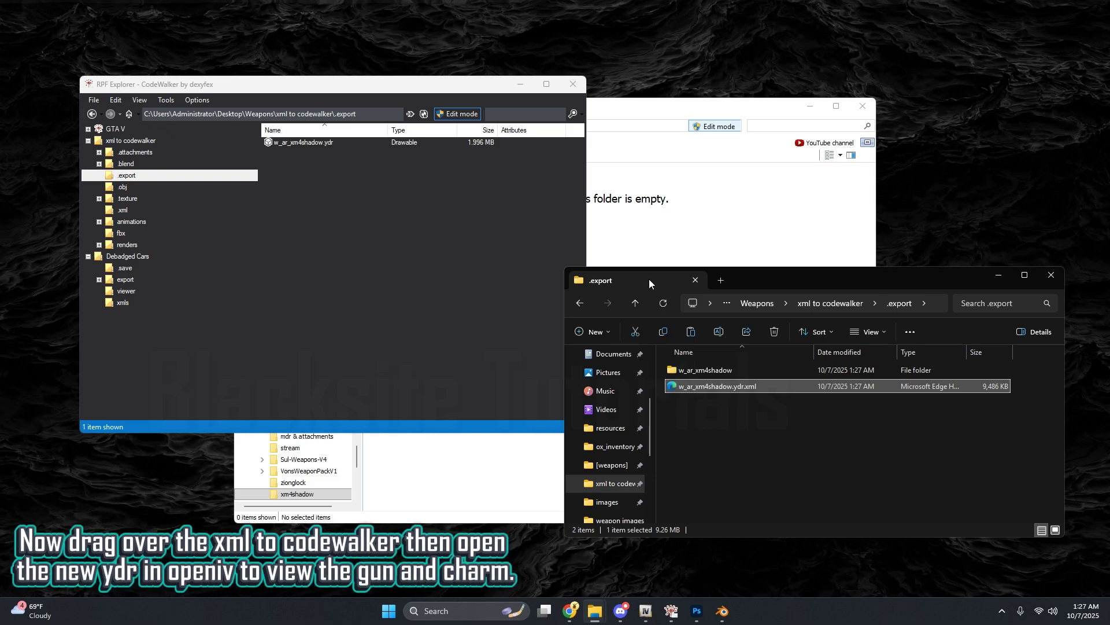
pyautogui.click(998, 274)
pyautogui.click(333, 144)
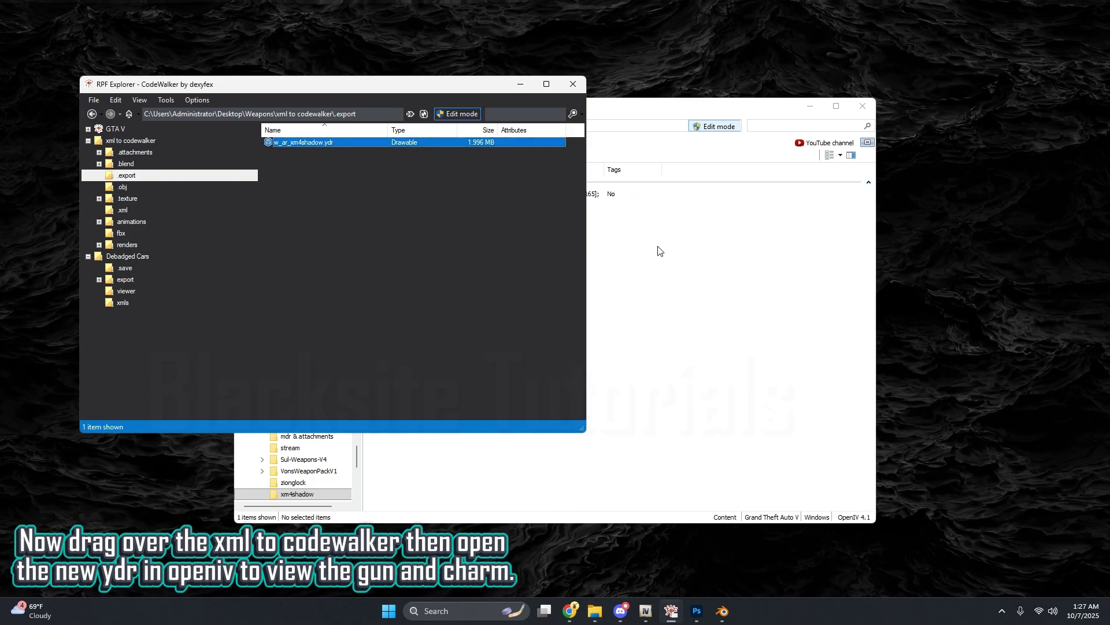
pyautogui.click(522, 83)
pyautogui.doubleClick(420, 194)
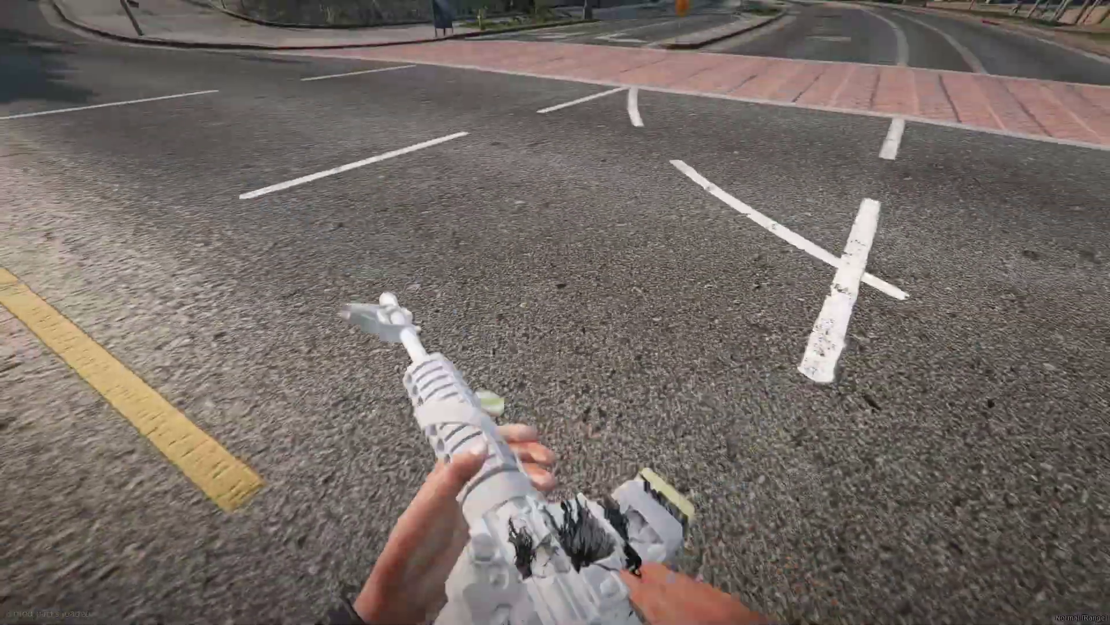
pyautogui.press('v')
pyautogui.click(555, 313)
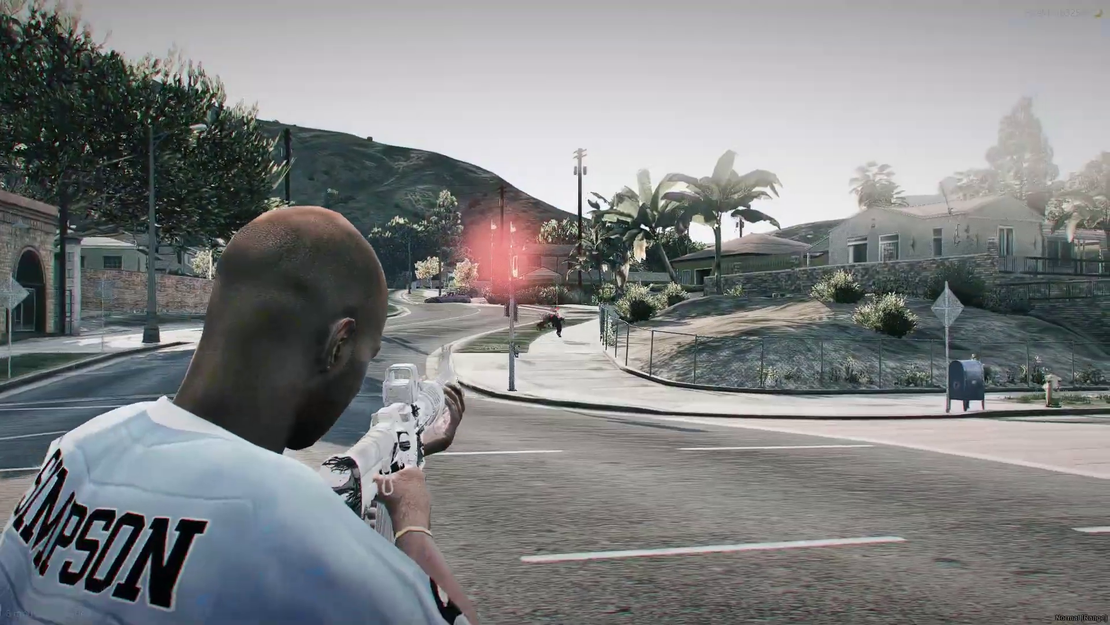
pyautogui.click(555, 313)
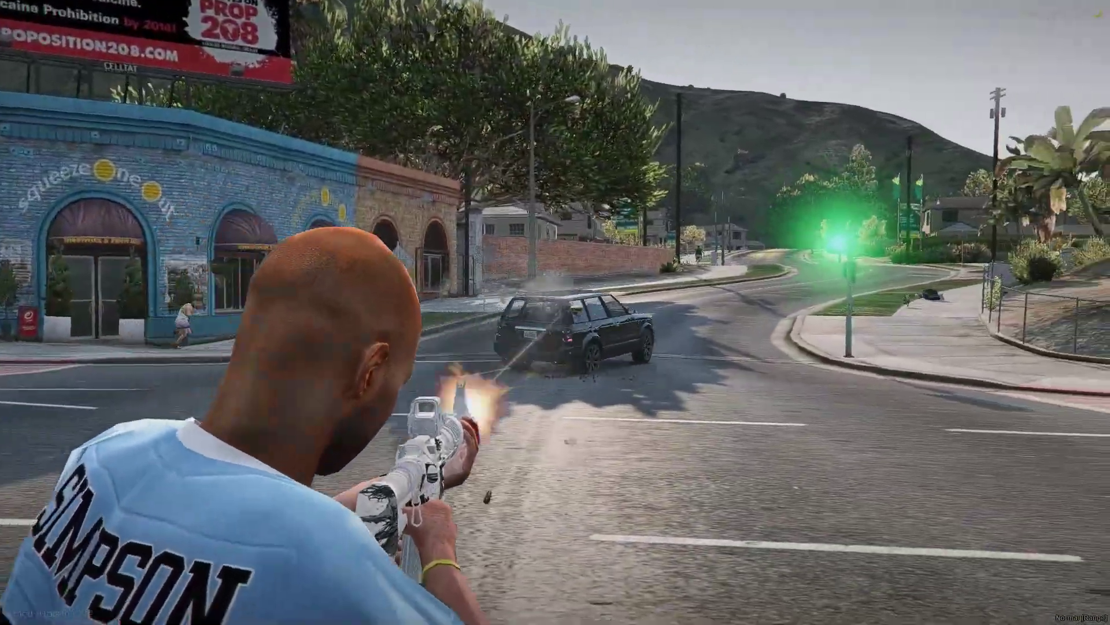
pyautogui.click(556, 312)
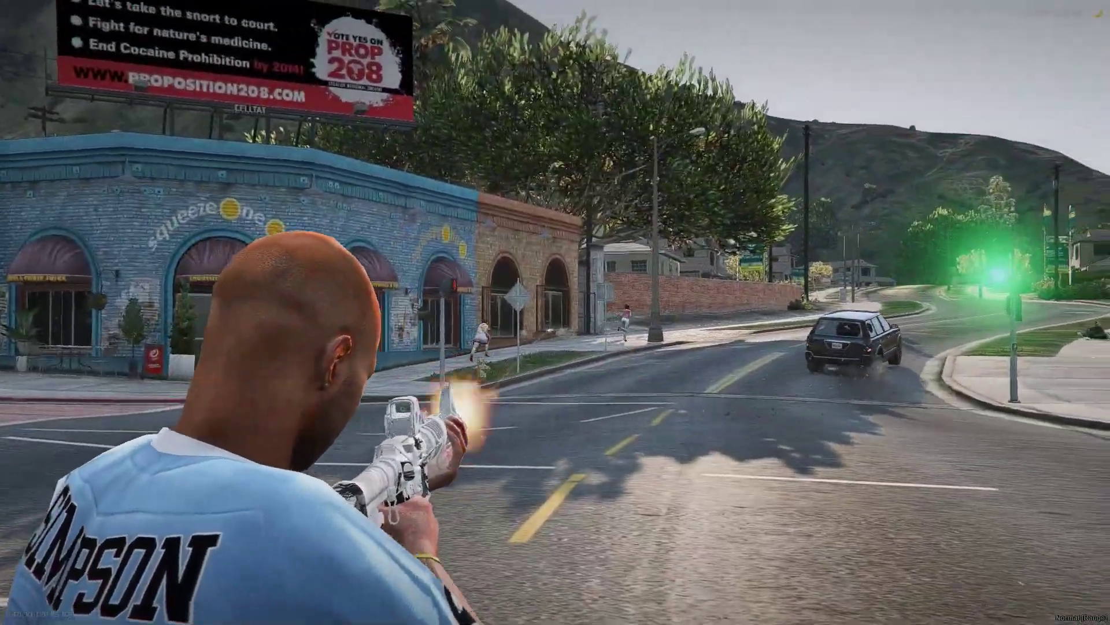